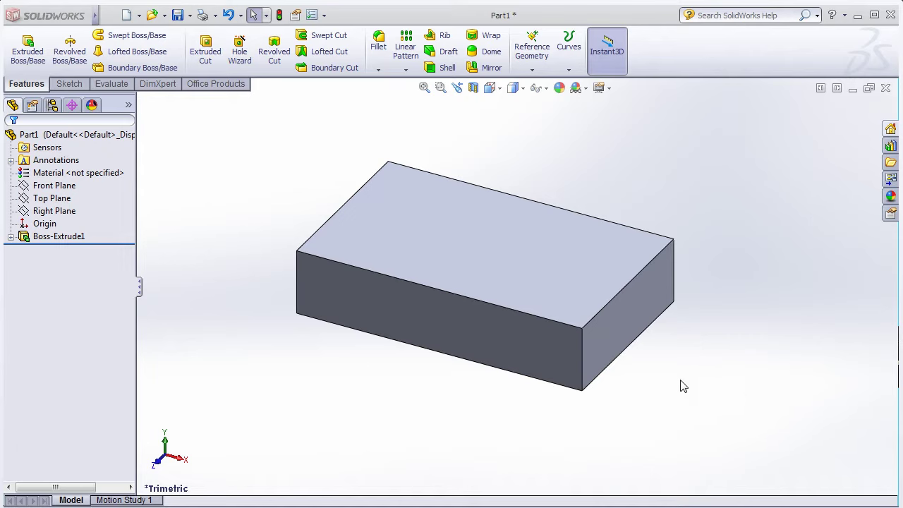
Fillet the block's front long top edge with a 10 mm constant radius, using the full preview
left_click(381, 48)
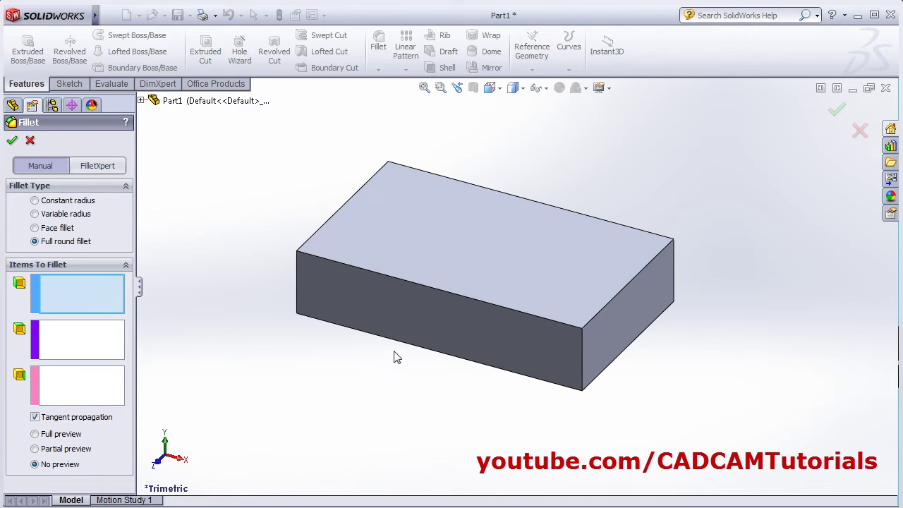
left_click(67, 203)
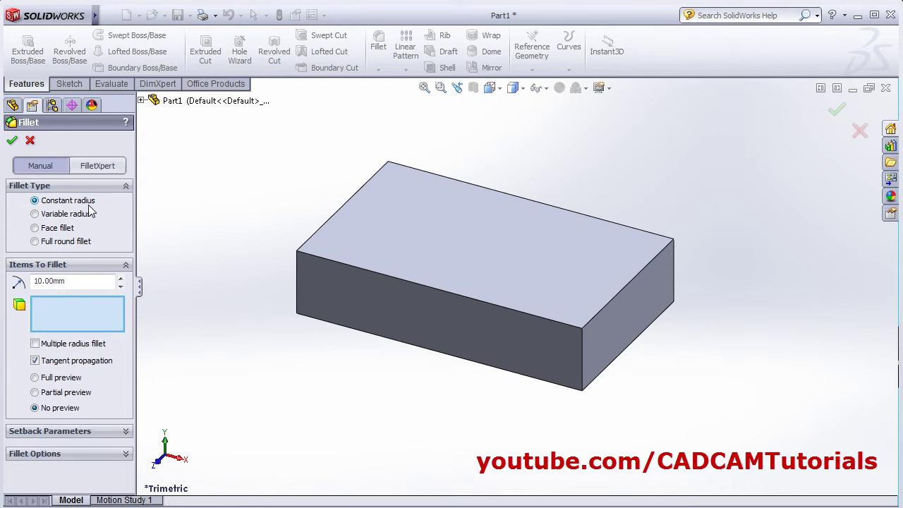
left_click(389, 280)
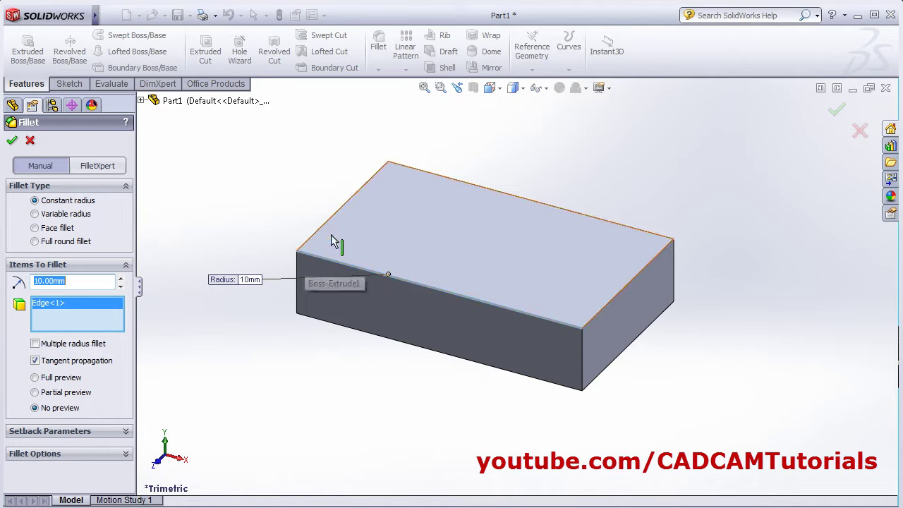
left_click(46, 381)
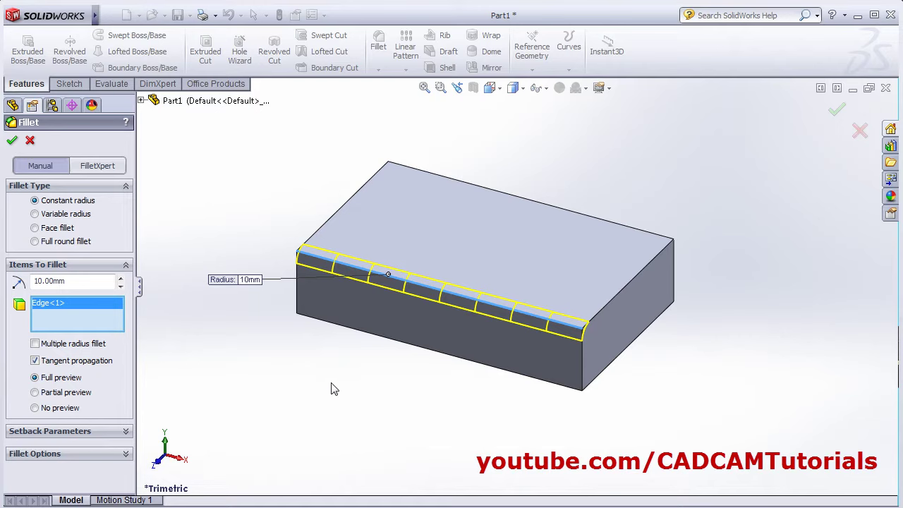
middle_click_drag(478, 383, 416, 365)
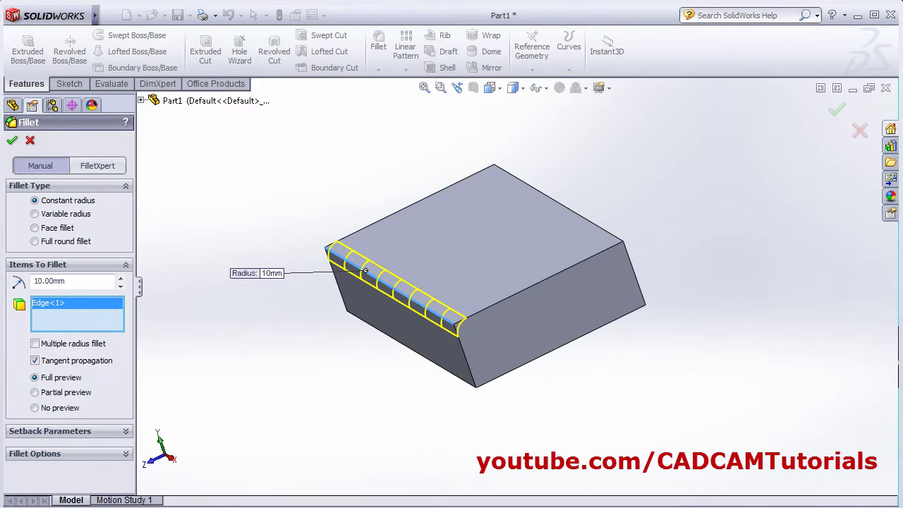
left_click(13, 142)
mouse_move(459, 385)
middle_mouse_down()
mouse_move(453, 379)
mouse_move(458, 389)
middle_mouse_up()
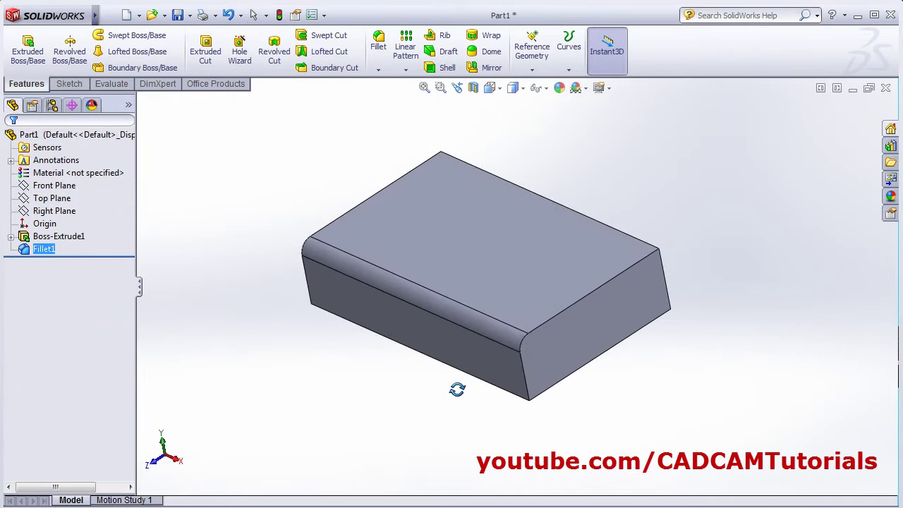
Delete the fillet from the block's front long top edge
right_click(37, 253)
left_click(65, 317)
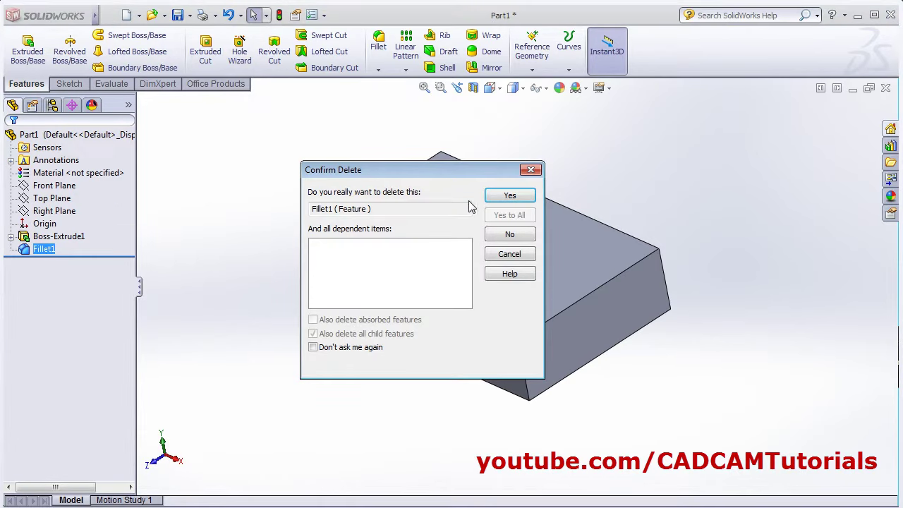
left_click(510, 196)
Start a multiple radius fillet on the front long and adjacent short top edges, setting the short edge's radius to 15 mm
left_click(378, 45)
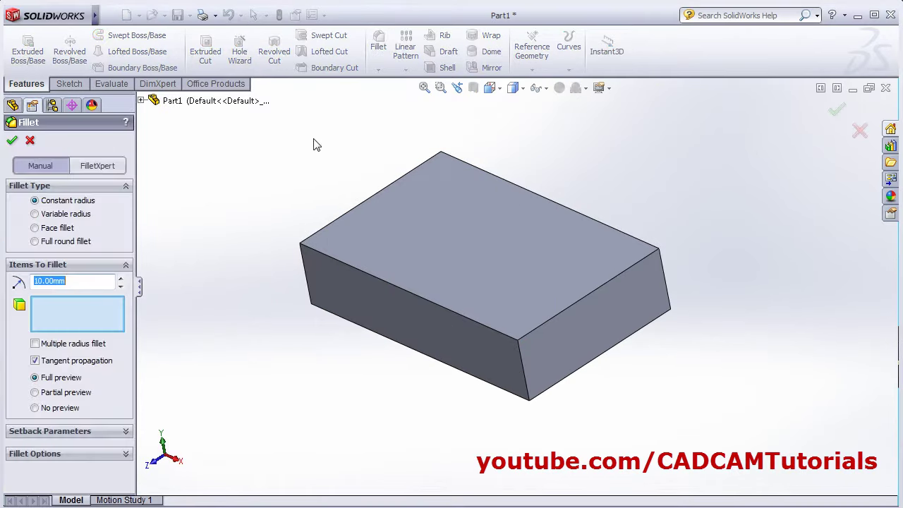
left_click(393, 285)
left_click(564, 315)
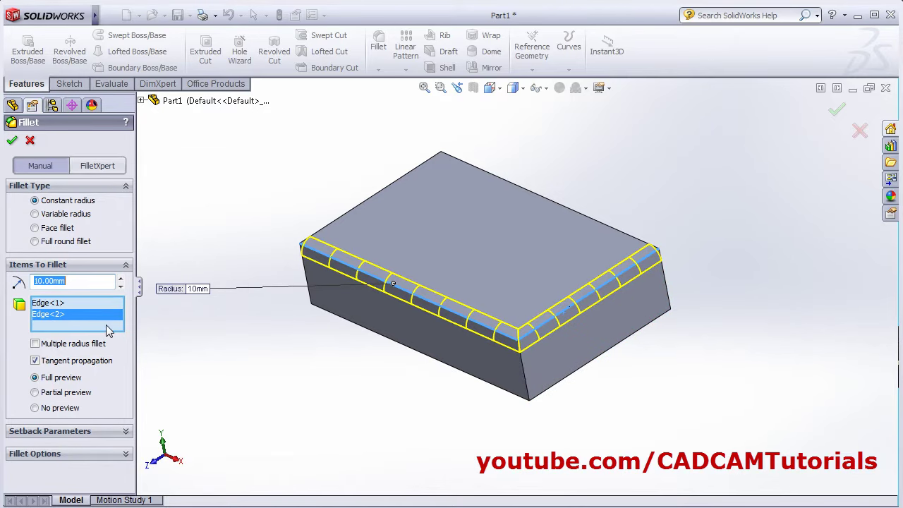
left_click(36, 344)
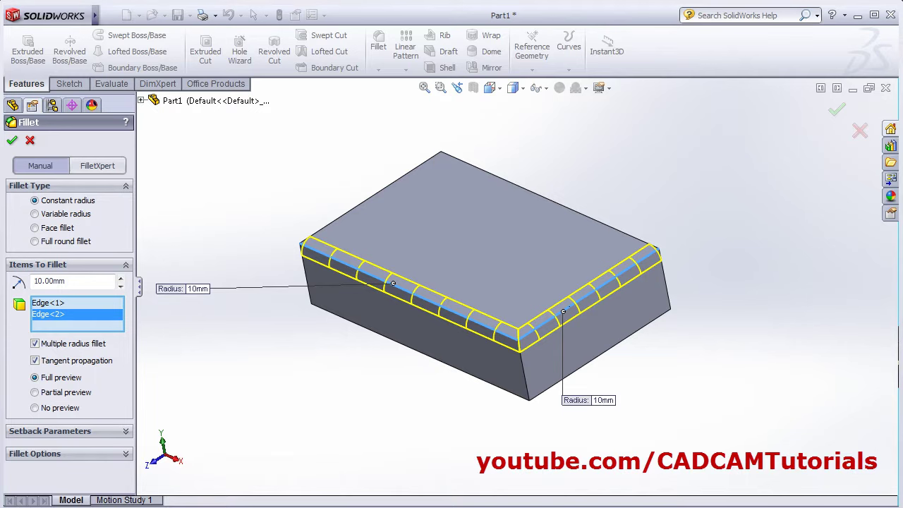
left_click(604, 400)
type("1")
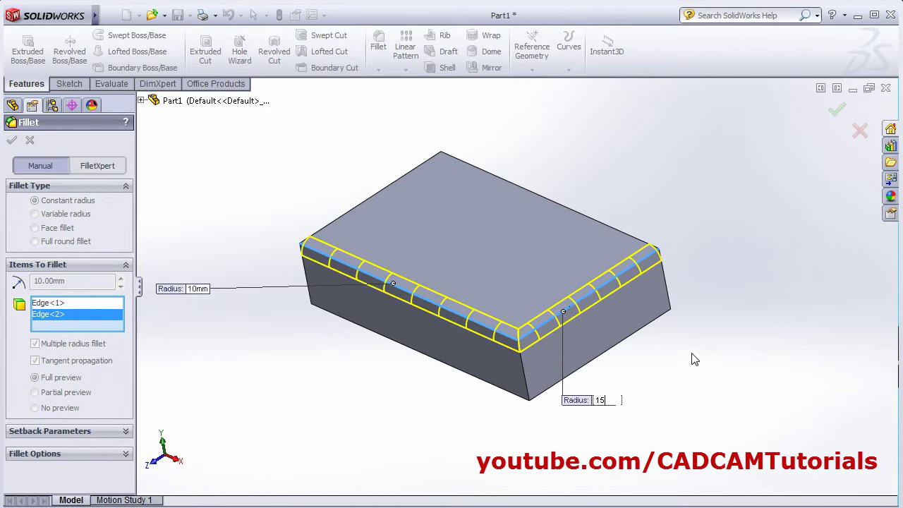
type("5")
key("Return")
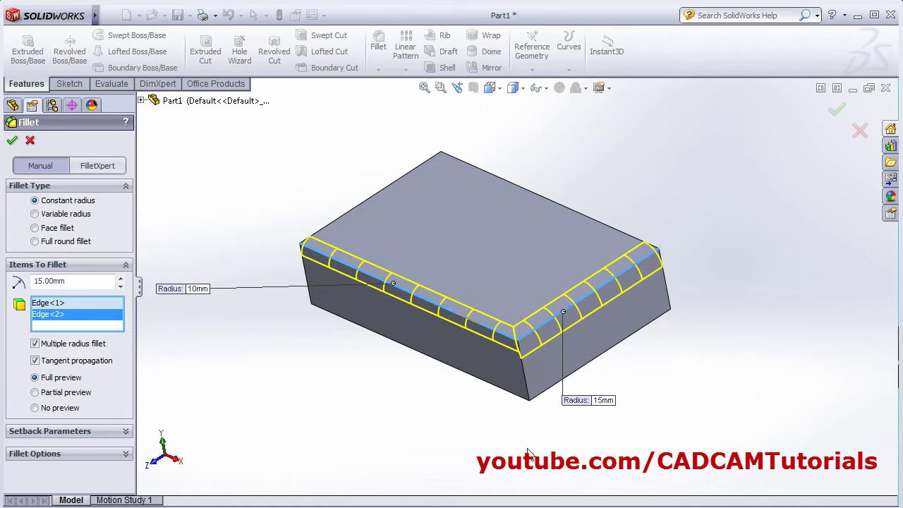
Add the vertical edge at the front corner to the fillet and set its radius to 20 mm
left_click(528, 392)
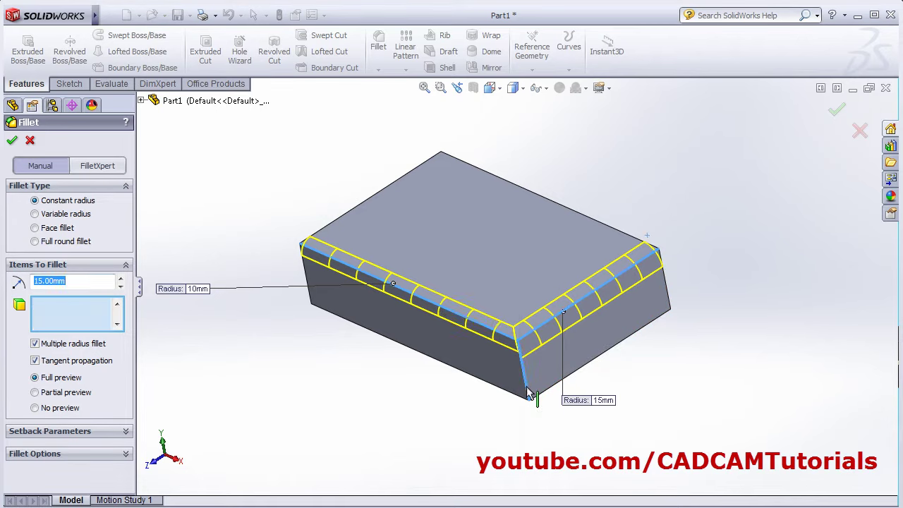
left_click(569, 441)
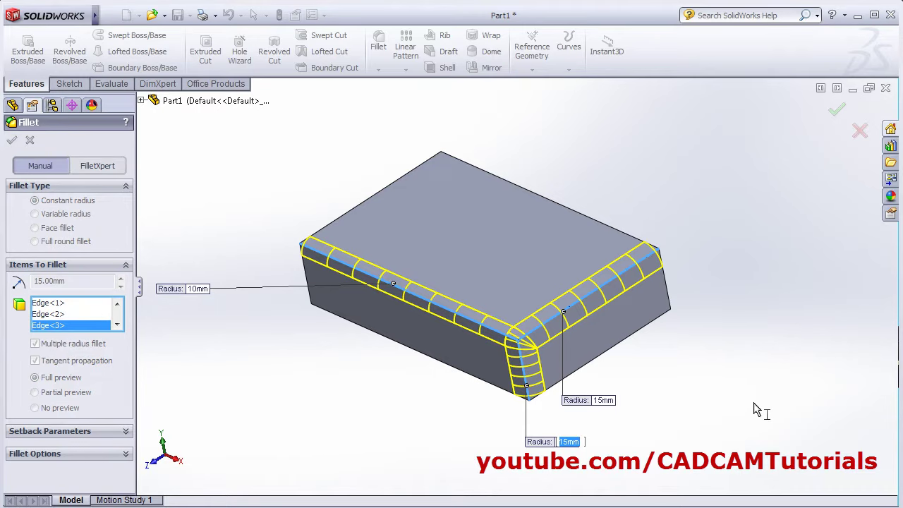
type("20")
key("Return")
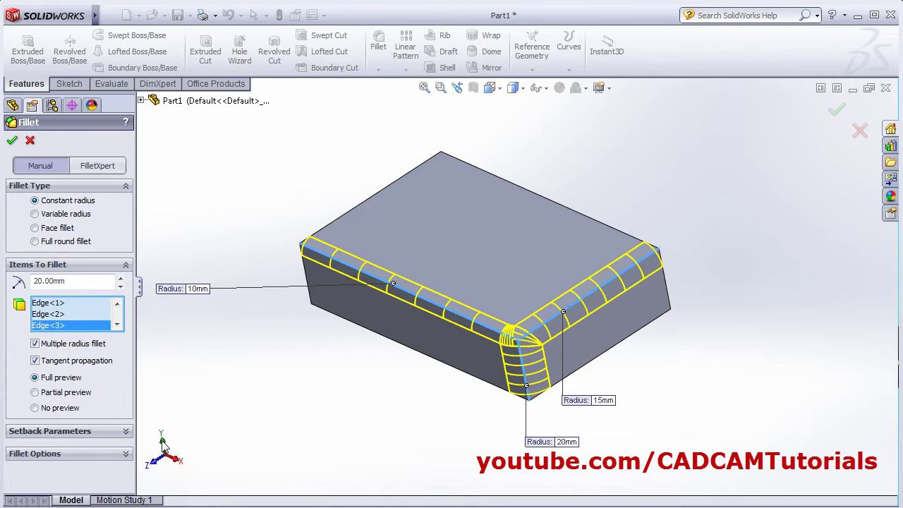
Assign the corner vertex shared by the three filleted edges as the setback vertex and move its setback callouts onto the top face
left_click(127, 431)
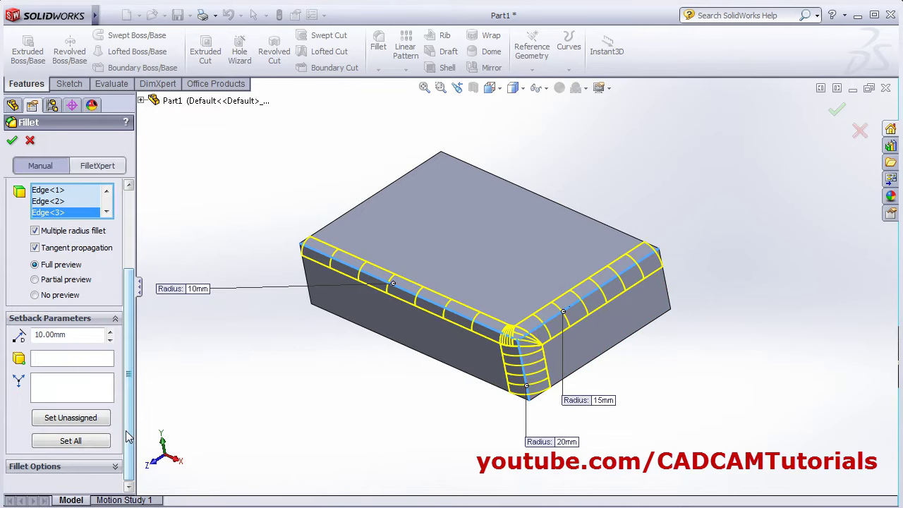
left_click(60, 362)
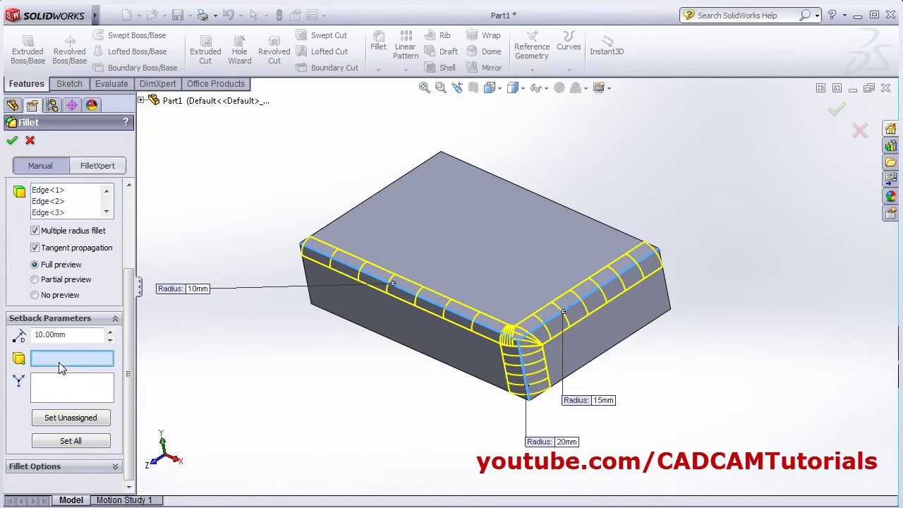
left_click(518, 342)
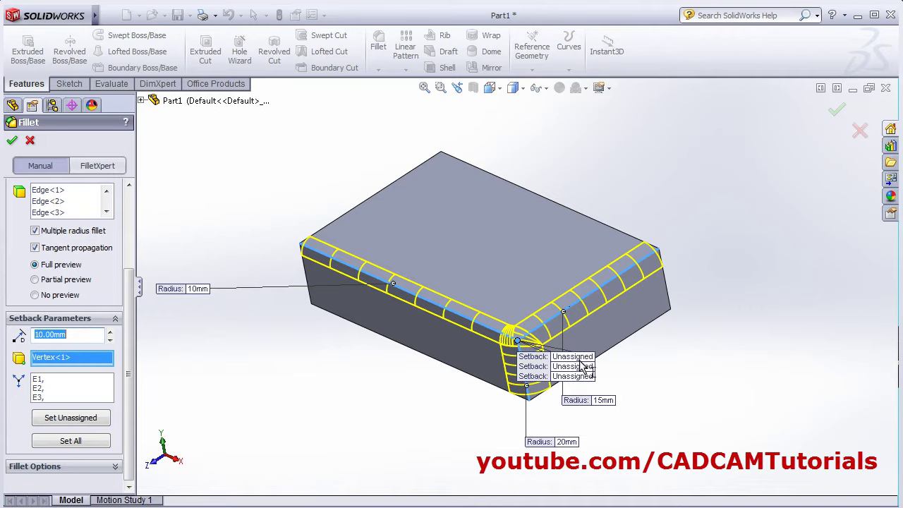
left_click(573, 356)
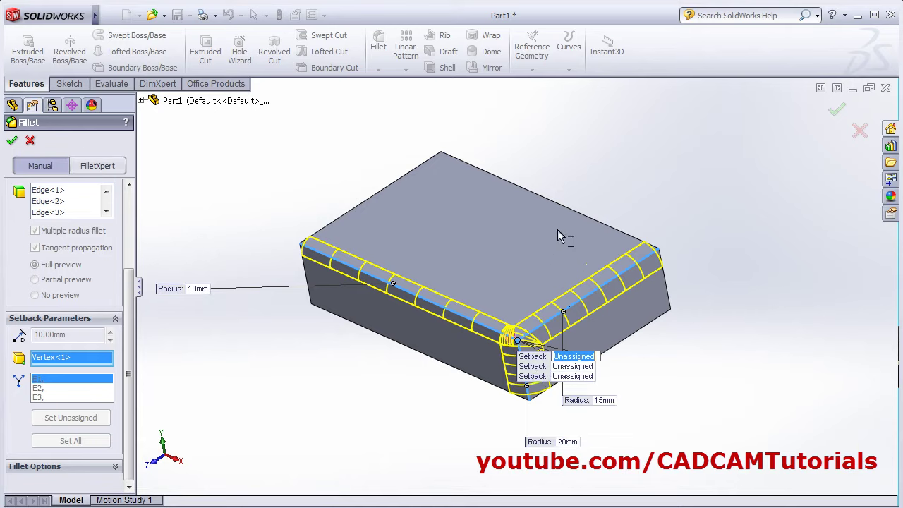
left_click_drag(532, 366, 417, 208)
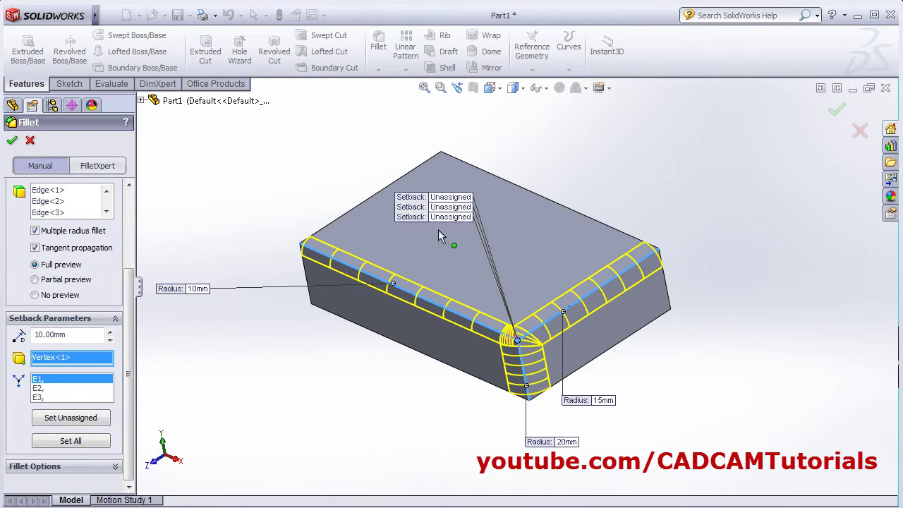
Set the corner setbacks to 20 mm on the long top edge, 25 mm on the vertical edge and 20 mm on the short top edge
left_click(451, 197)
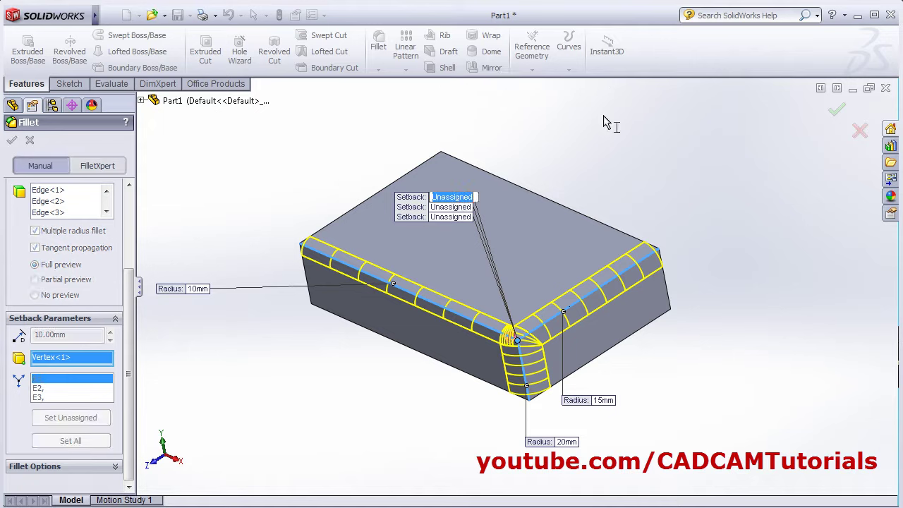
type("20")
key("Return")
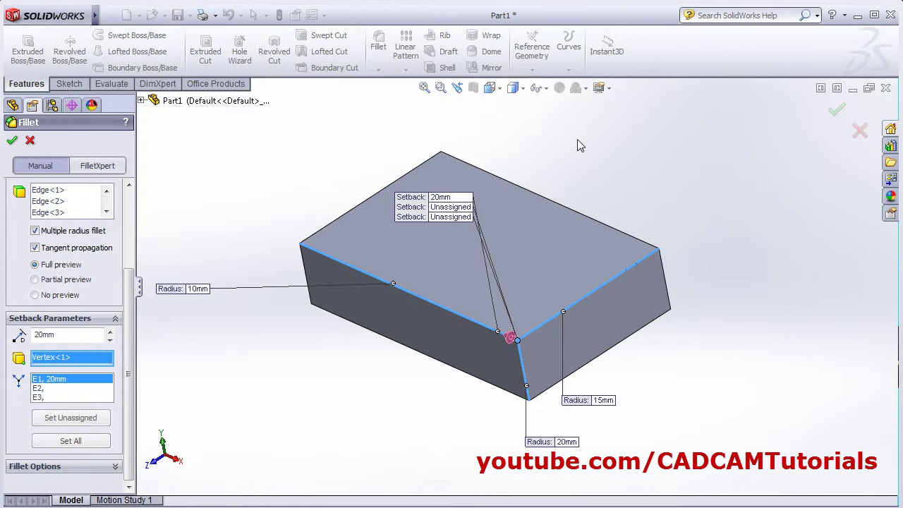
left_click(449, 207)
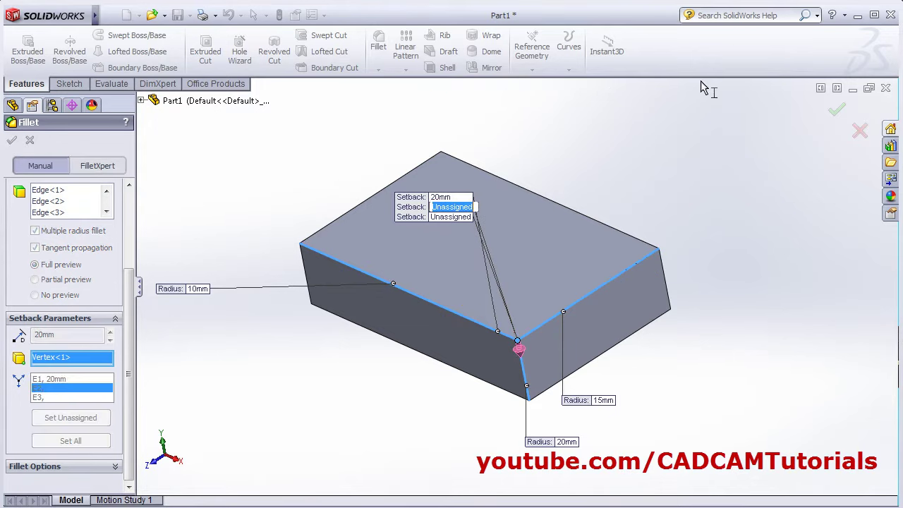
type("25")
key("Return")
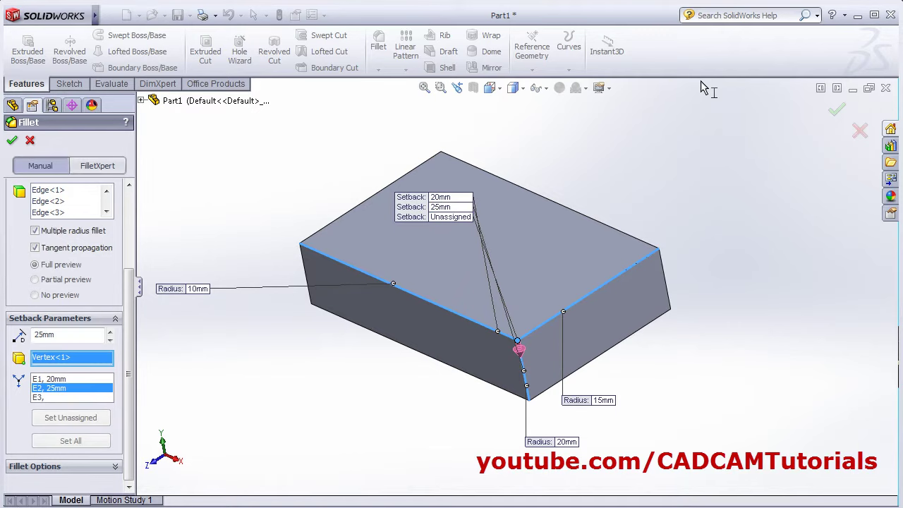
left_click(455, 218)
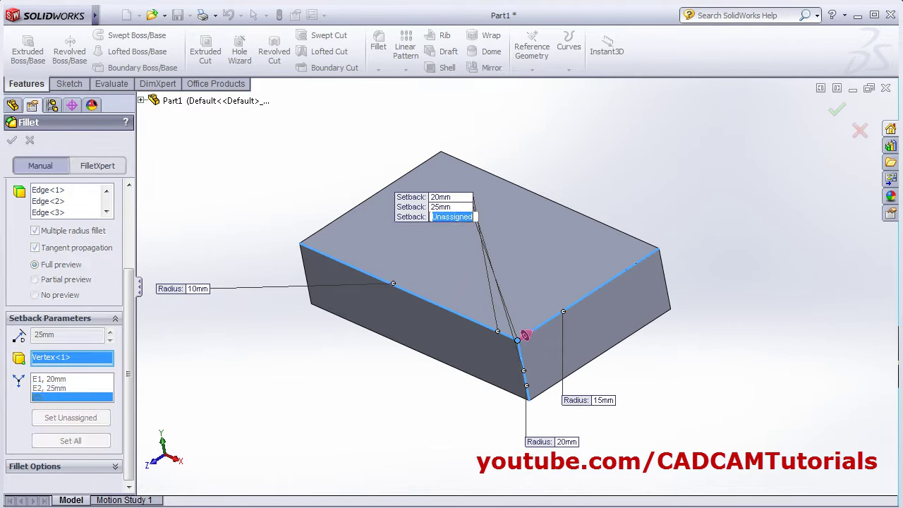
type("20")
key("Return")
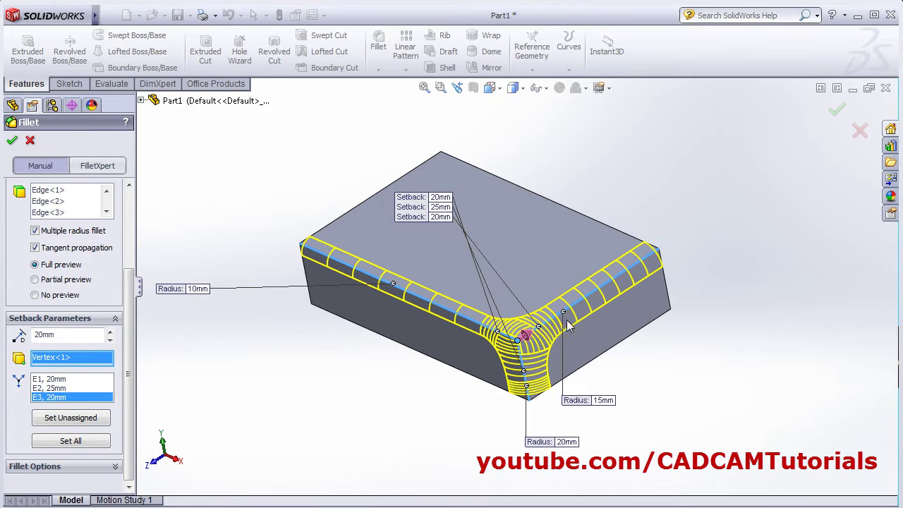
Examine the setback corner from several angles and compare the partial, no and full preview modes
middle_click_drag(456, 345, 684, 364)
middle_click_drag(617, 357, 605, 431)
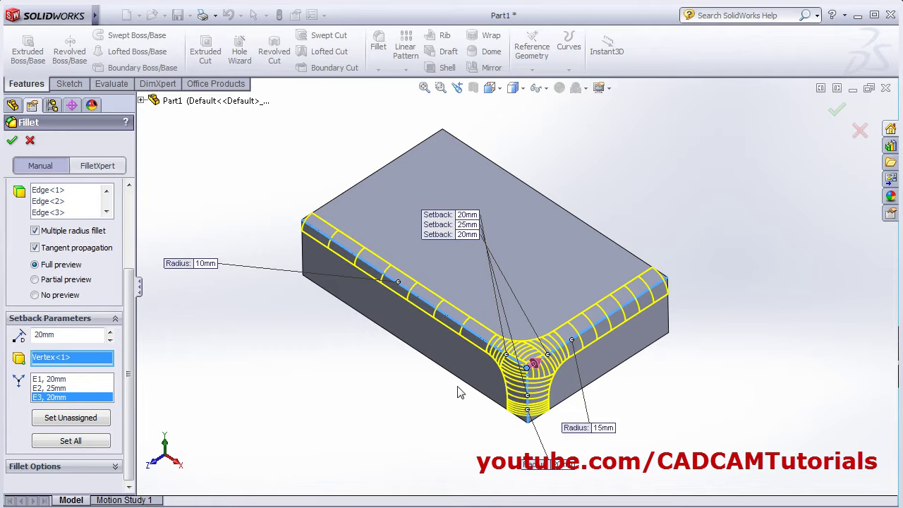
middle_click_drag(458, 392, 507, 308)
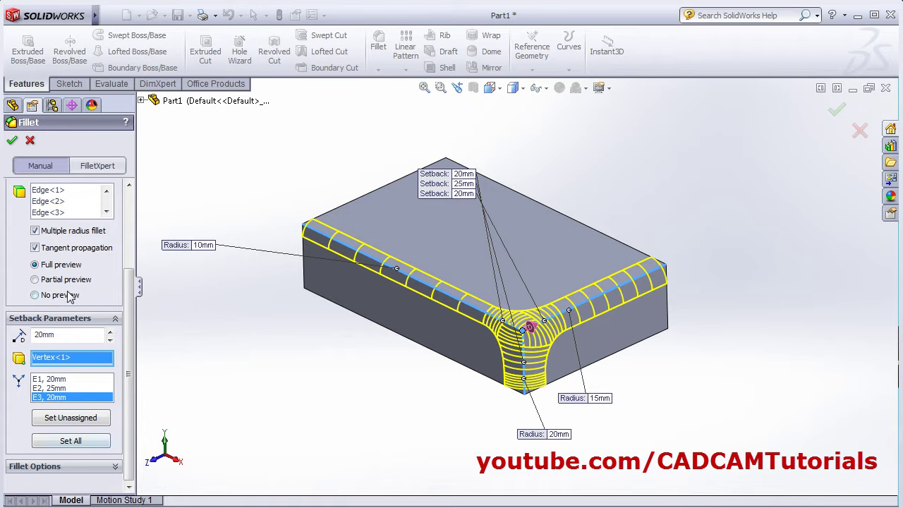
left_click(48, 281)
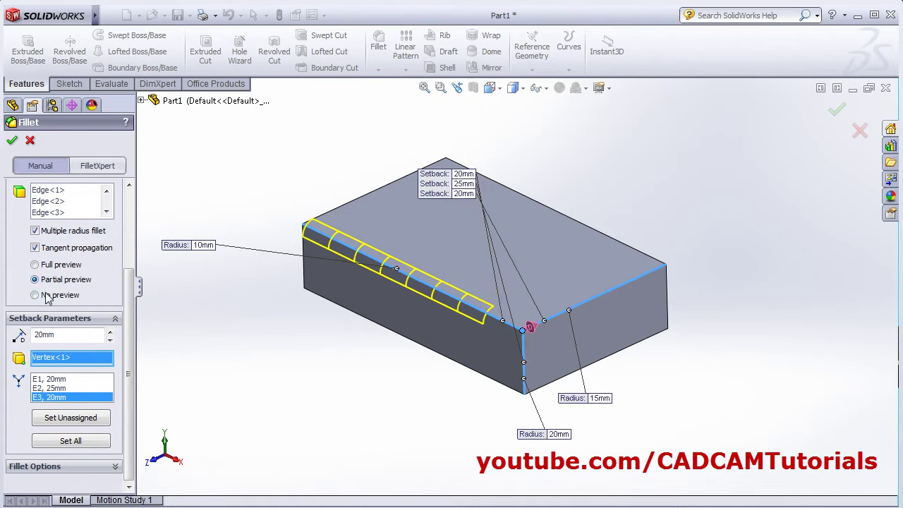
left_click(46, 296)
left_click(47, 268)
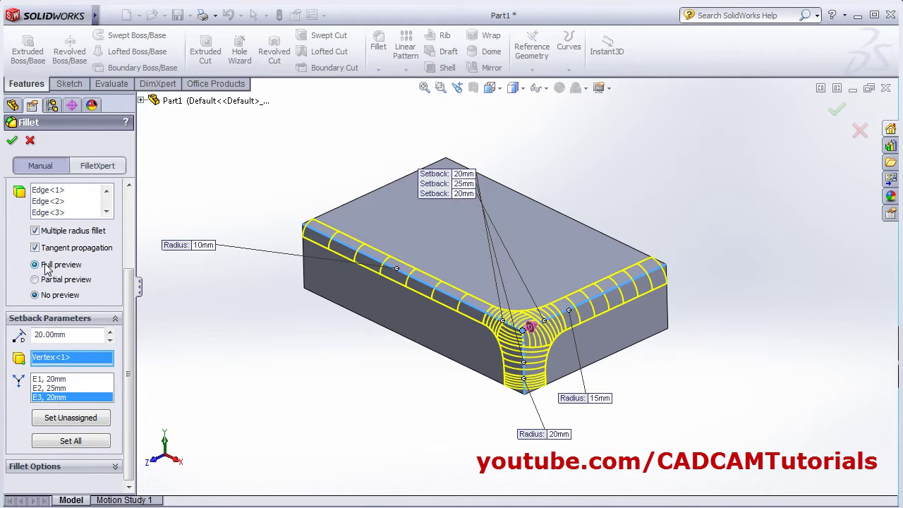
middle_click_drag(474, 418, 494, 417)
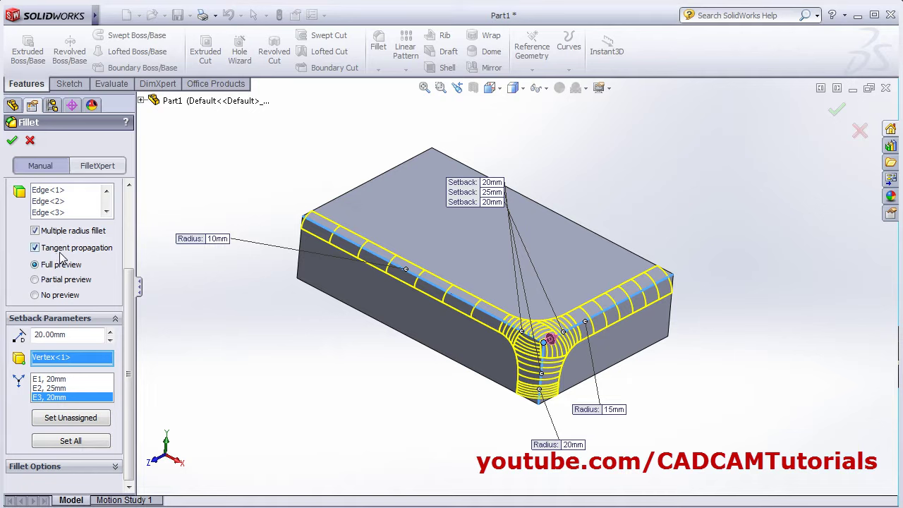
Remove the setback vertex and clear all edges from the fillet selection
right_click(57, 361)
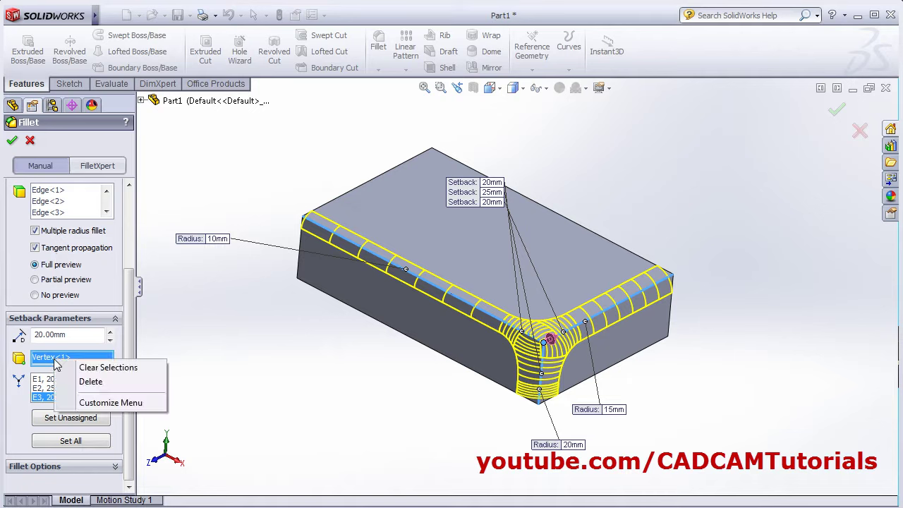
left_click(92, 382)
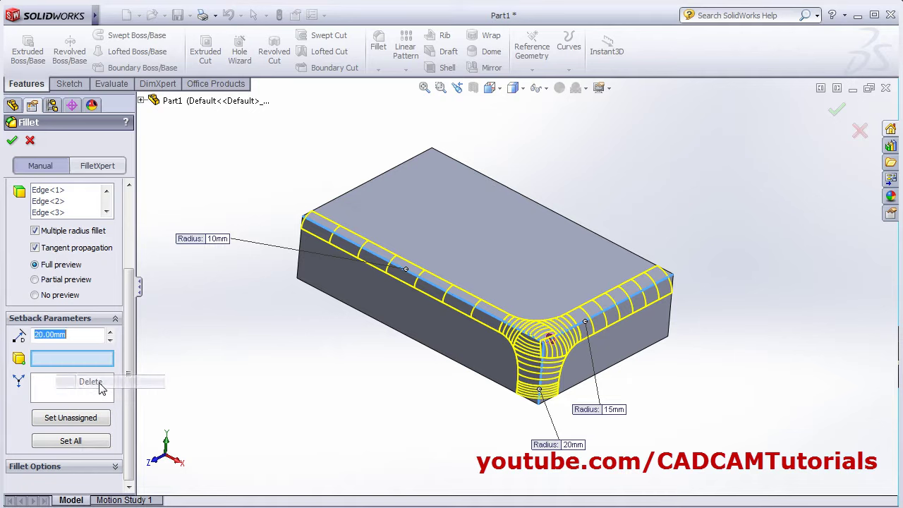
right_click(56, 204)
left_click(93, 207)
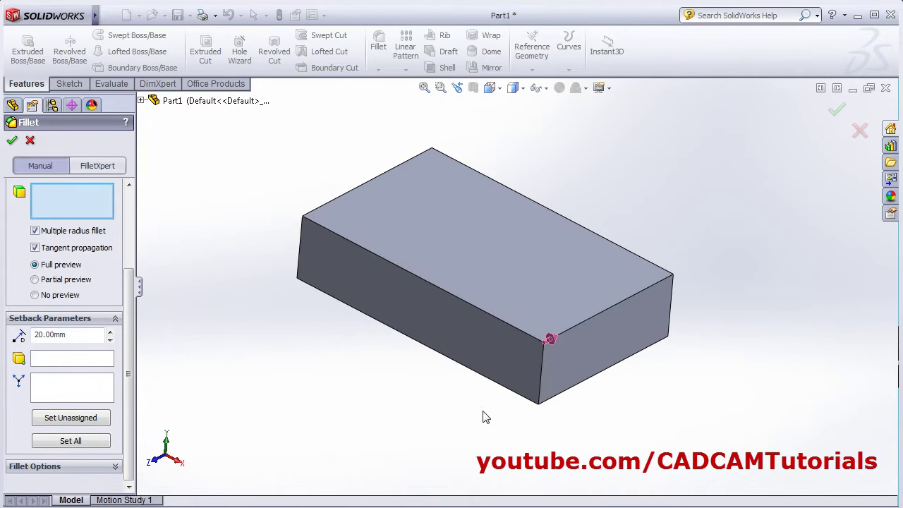
Apply a 15 mm constant radius fillet to the block's front vertical corner edge
left_click(542, 388)
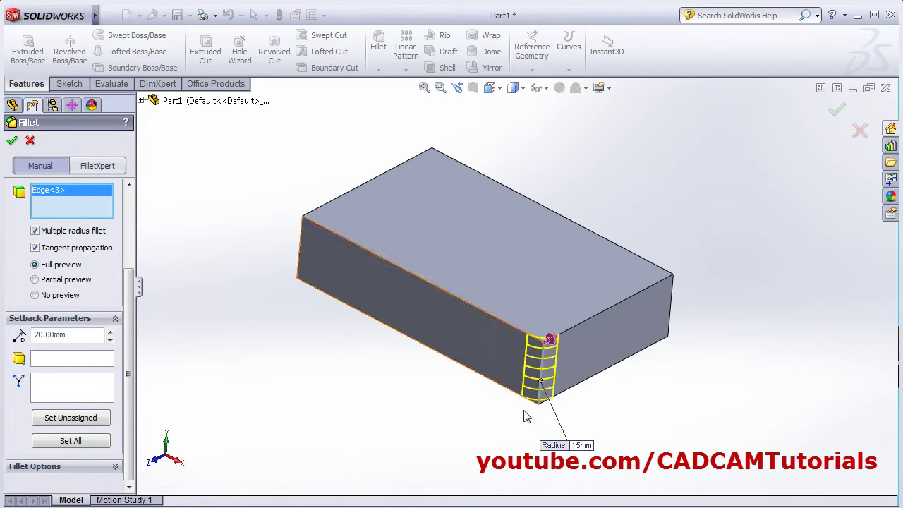
left_click(12, 142)
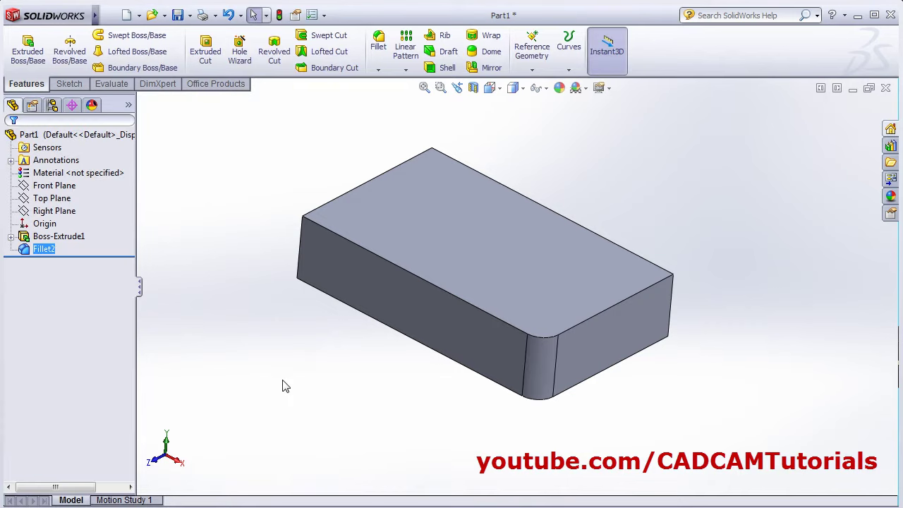
Try a 15 mm fillet on the long front top edge, comparing its preview with tangent propagation off and on
left_click(378, 44)
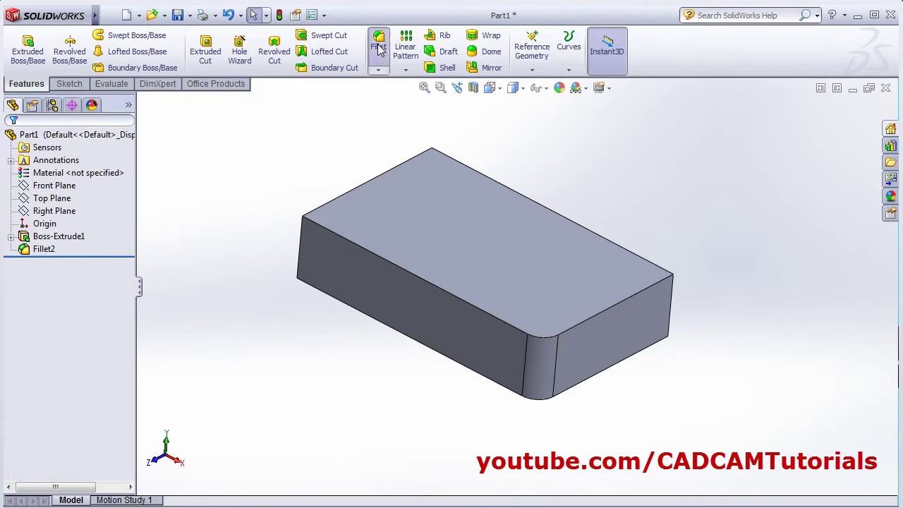
left_click(408, 275)
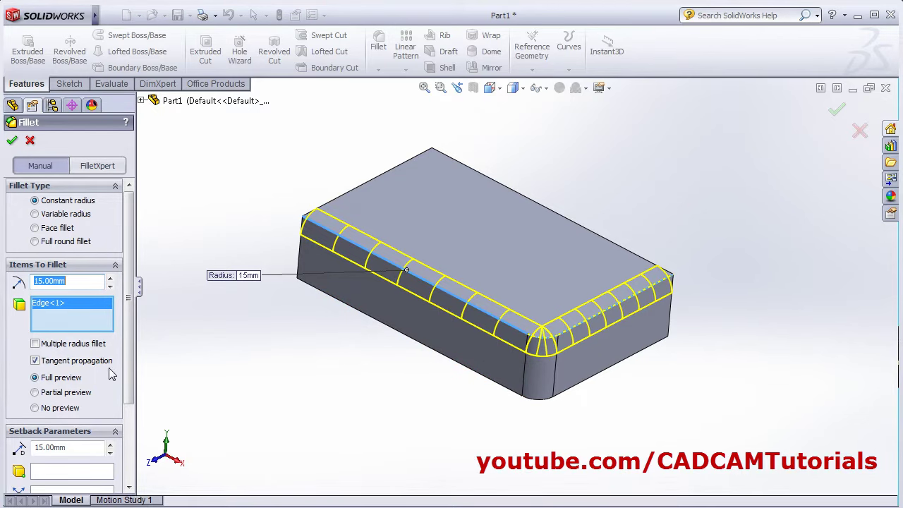
left_click(35, 360)
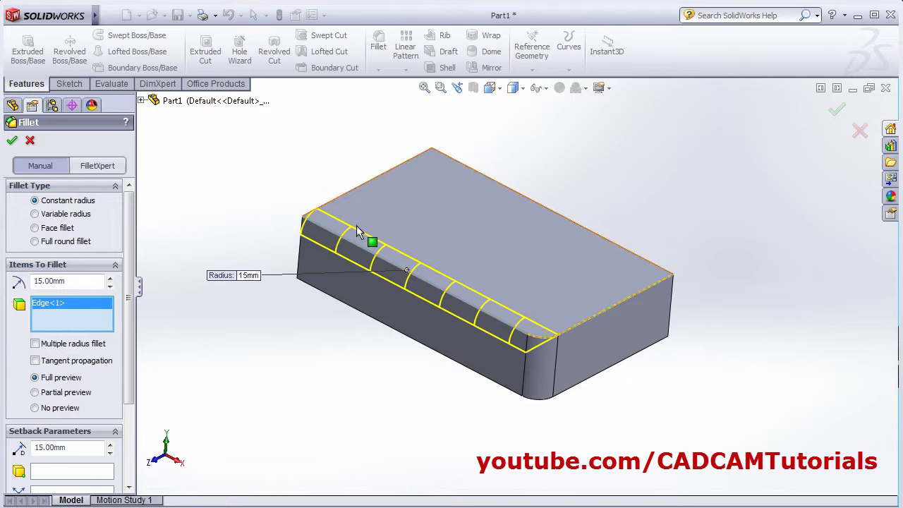
left_click(35, 360)
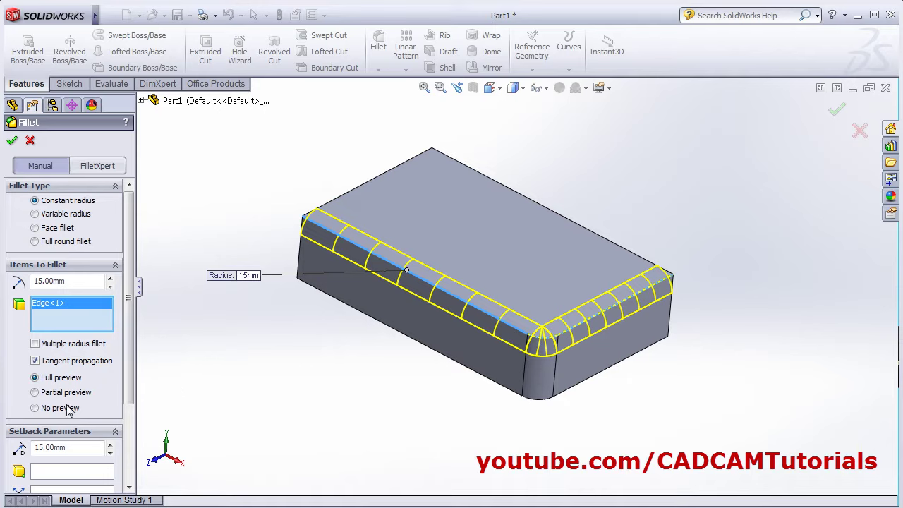
Expand the fillet options, select the hidden rear vertical edge through the top face, and remove that edge from the selection
scroll(130, 400, "down", 1)
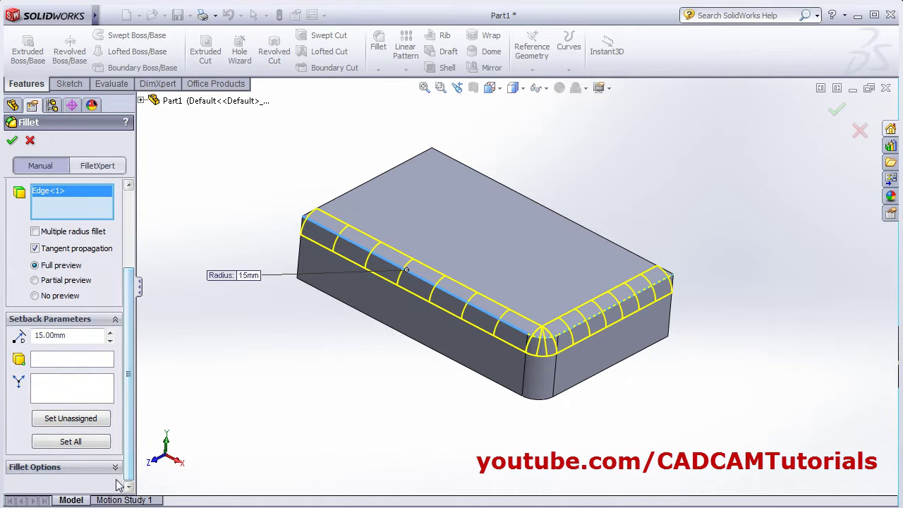
left_click(116, 321)
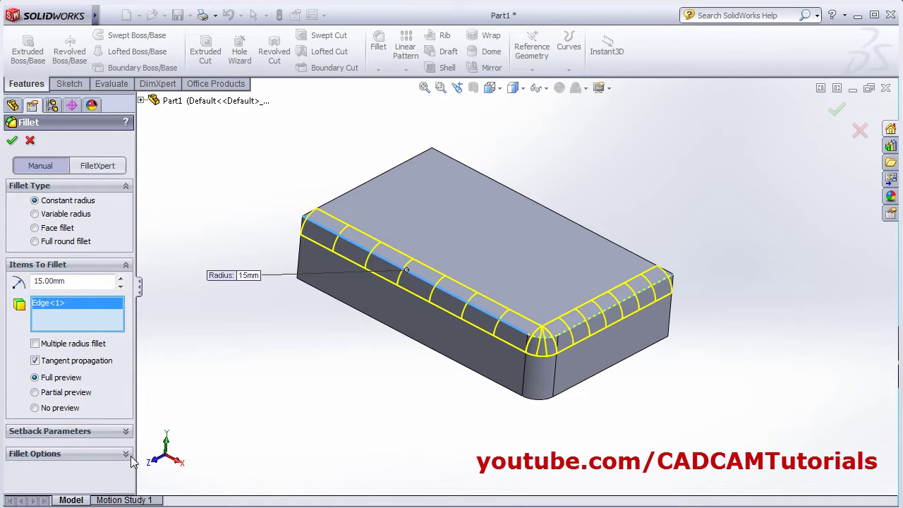
left_click(130, 455)
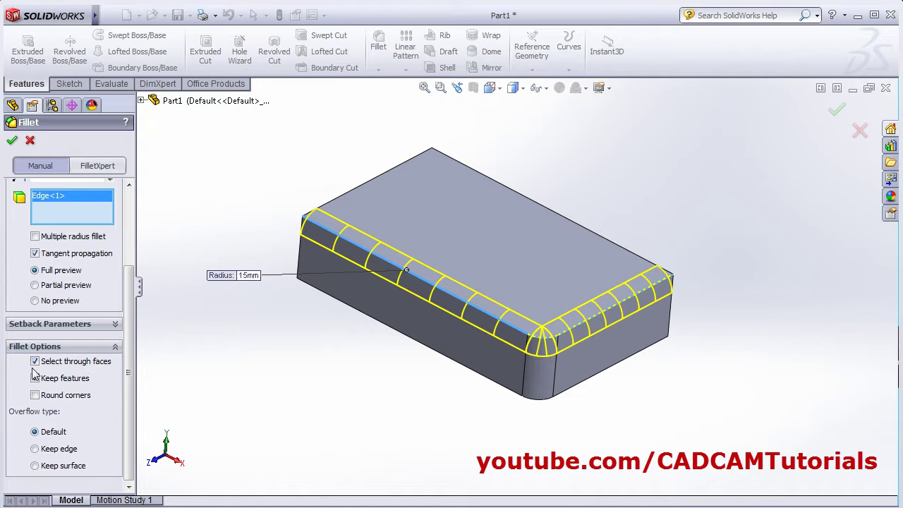
left_click(429, 190)
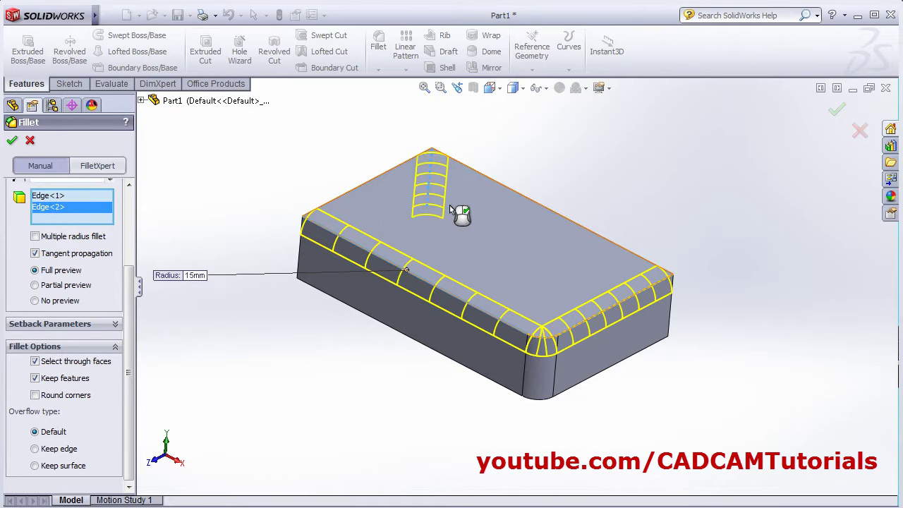
right_click(55, 215)
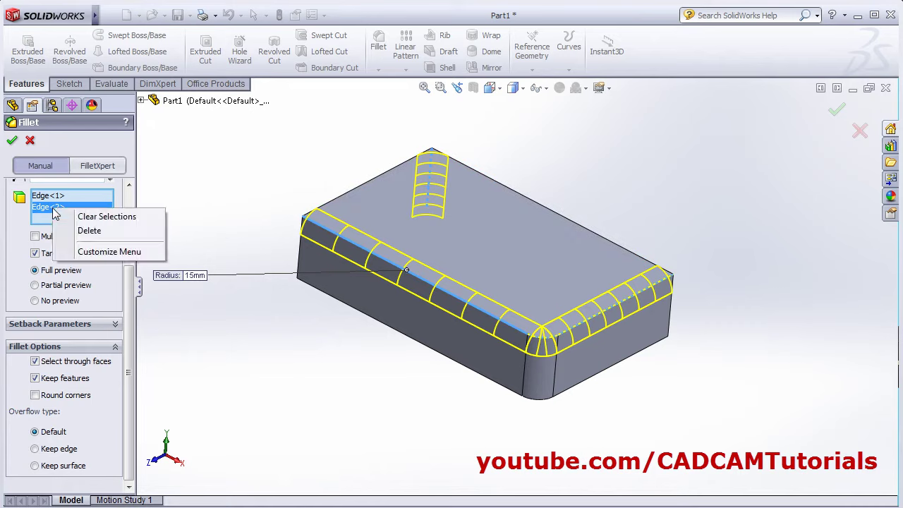
left_click(89, 232)
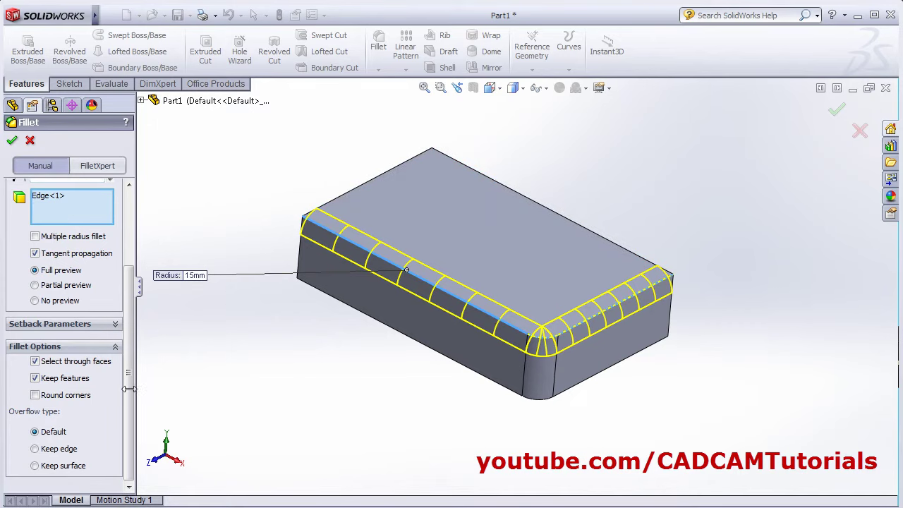
Test hidden-edge selection with Select through faces off and on, disable Keep features, and cancel the fillet
left_click(40, 363)
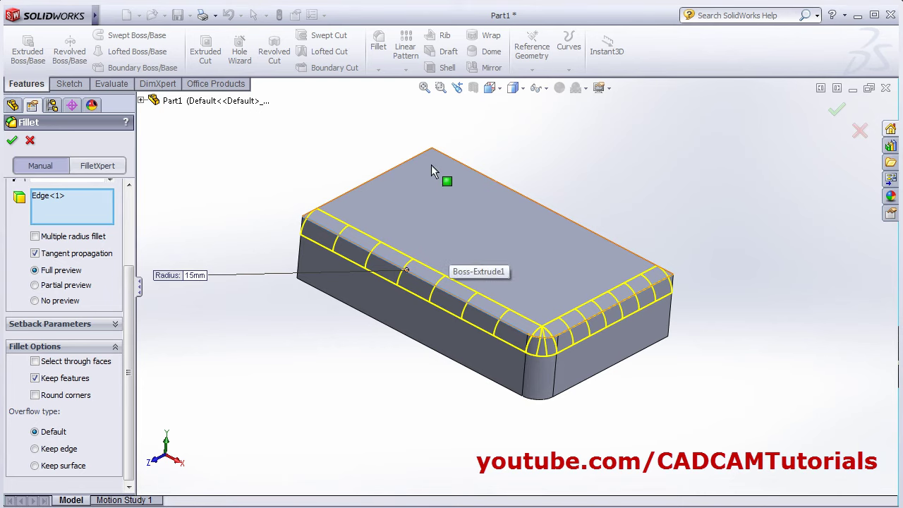
left_click(37, 365)
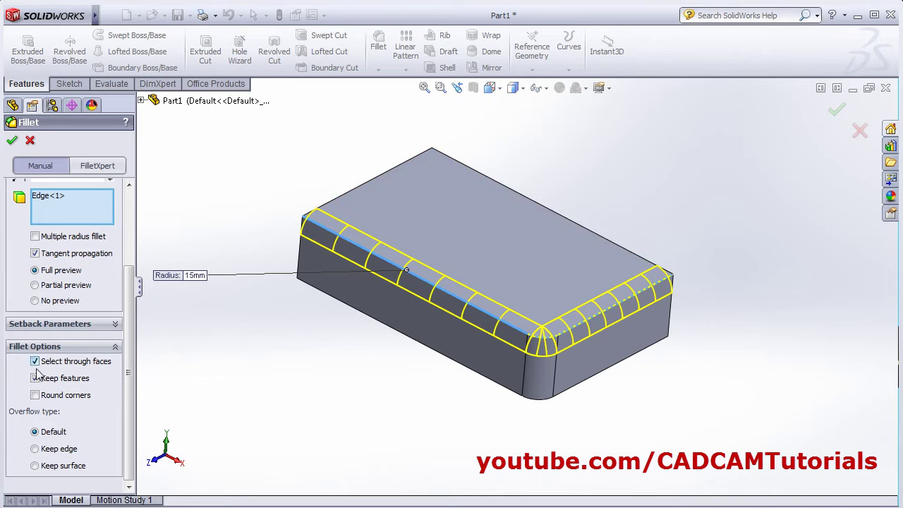
left_click(431, 185)
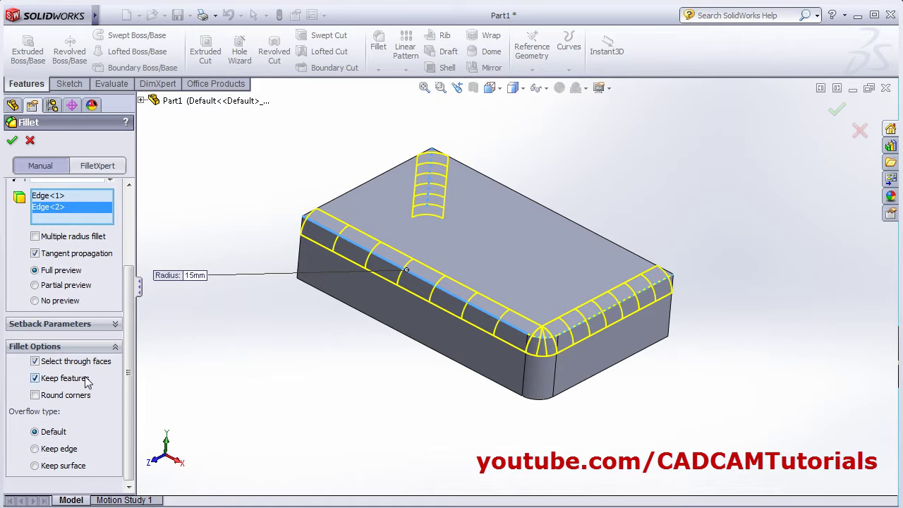
left_click(35, 379)
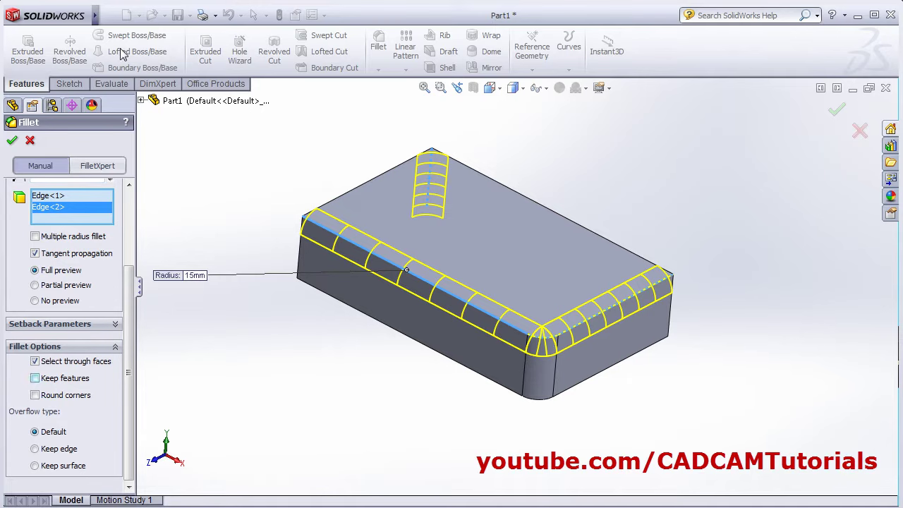
left_click(30, 142)
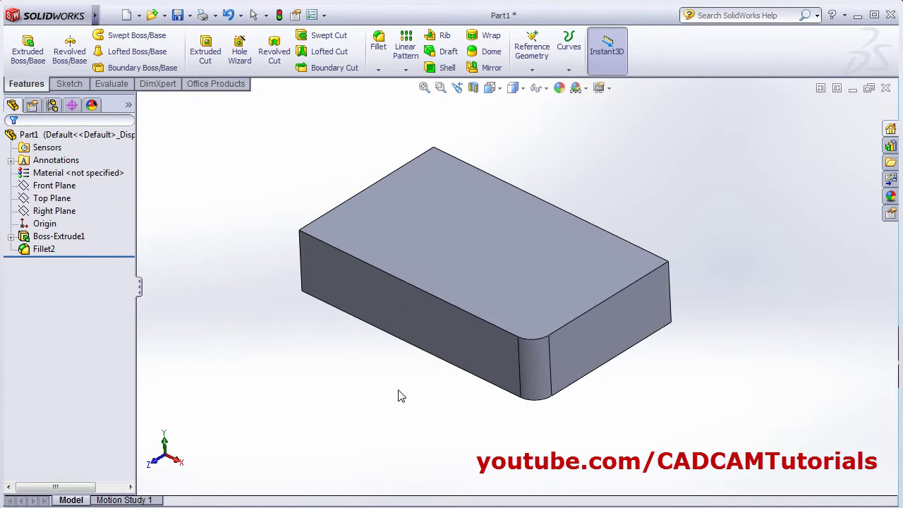
Sketch a circle of about 11 mm radius on the top face near the long front edge and extrude it 50 mm as a merged boss
left_click(28, 49)
left_click(433, 280)
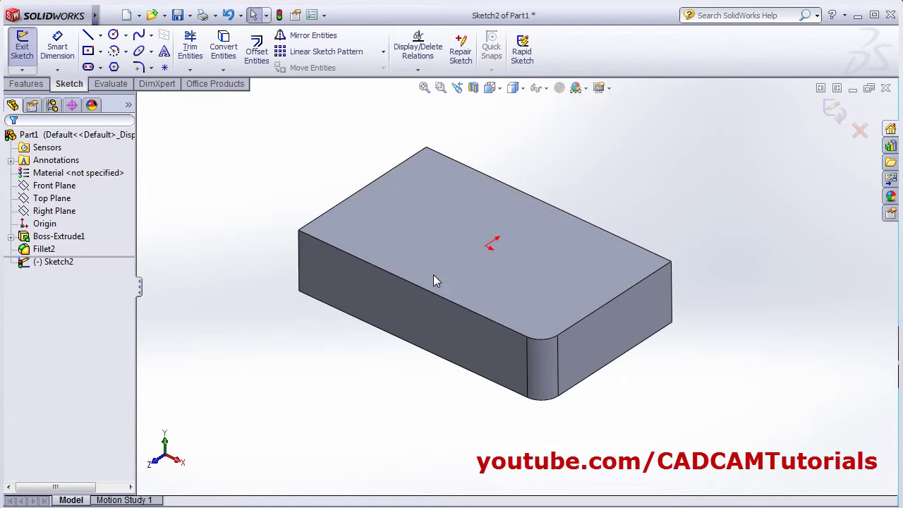
left_click(113, 34)
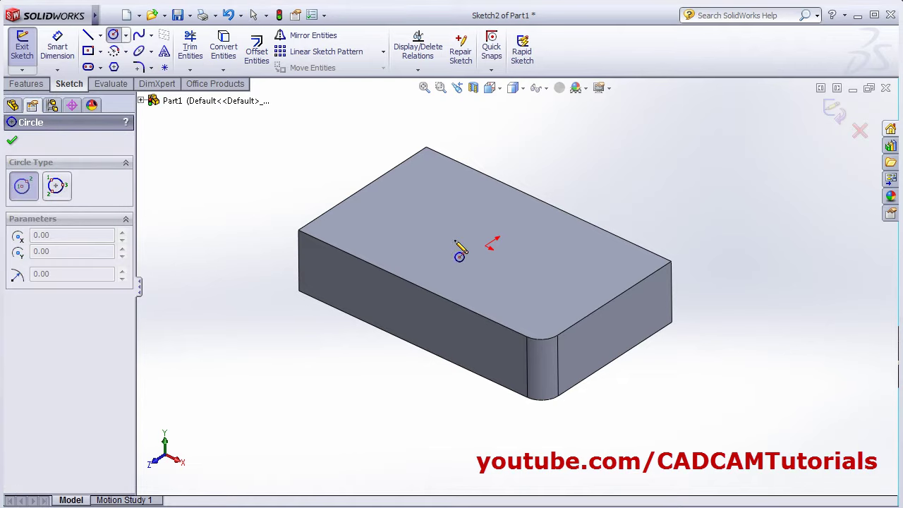
left_click(439, 284)
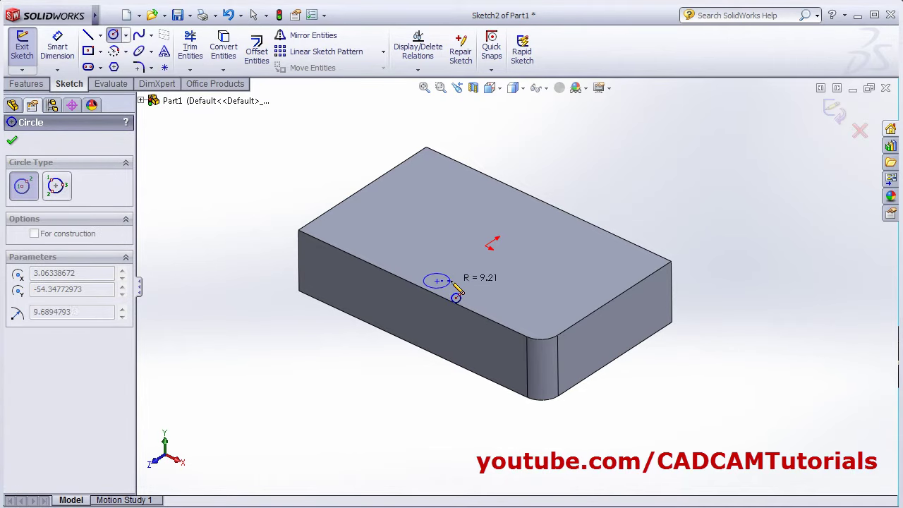
left_click(453, 284)
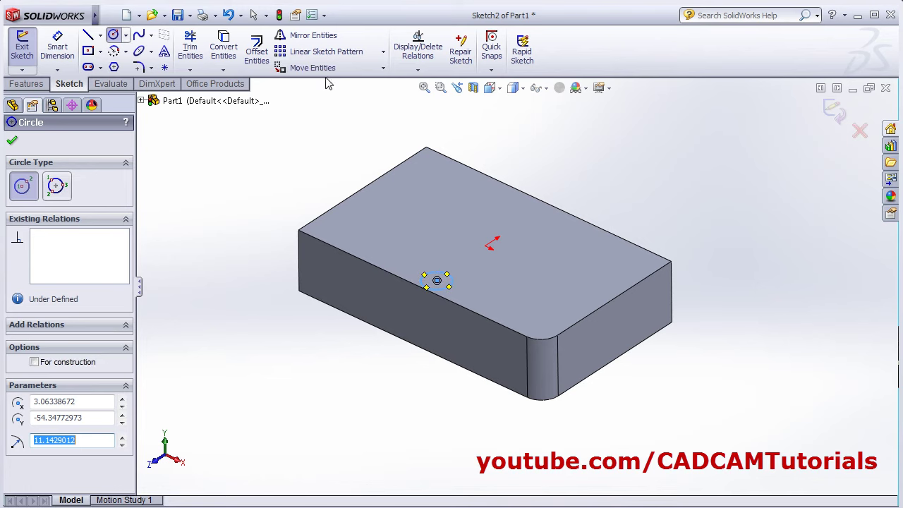
left_click(835, 110)
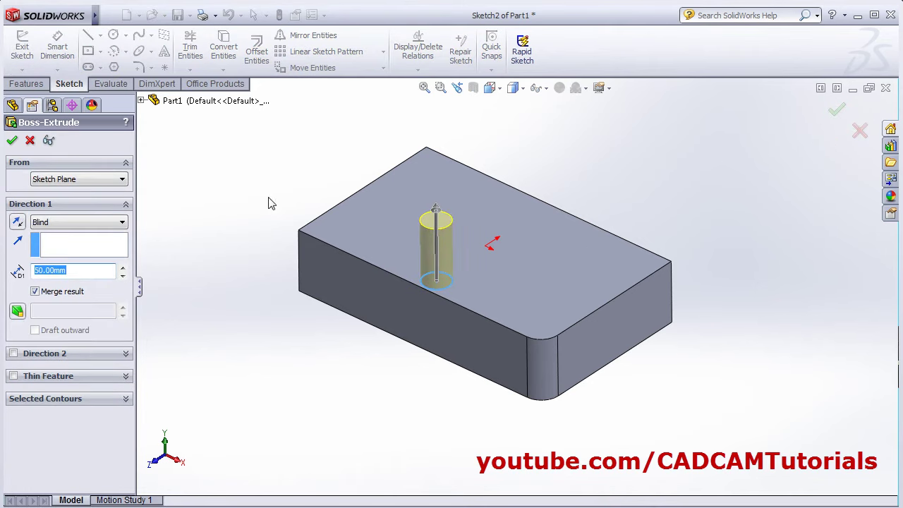
left_click(12, 140)
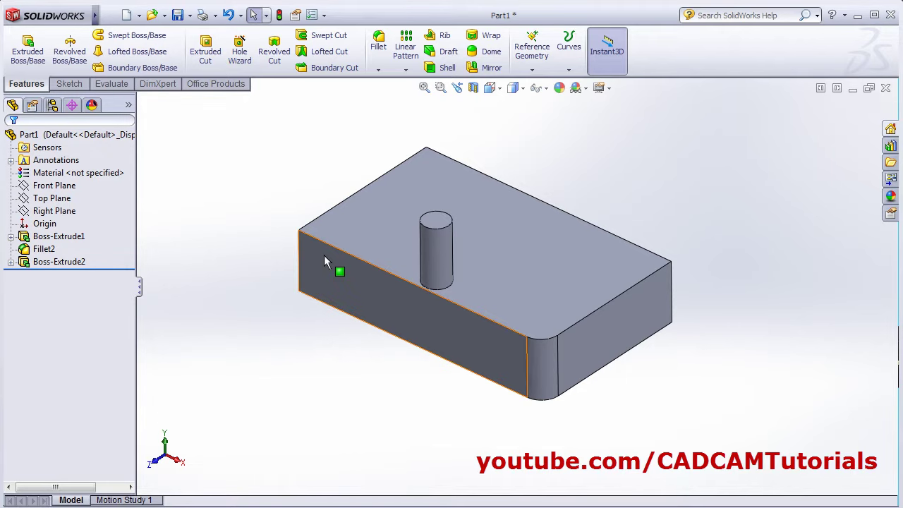
Fillet the long front top edge with a 30 mm constant radius, tangent propagation on and Keep features off
left_click(379, 43)
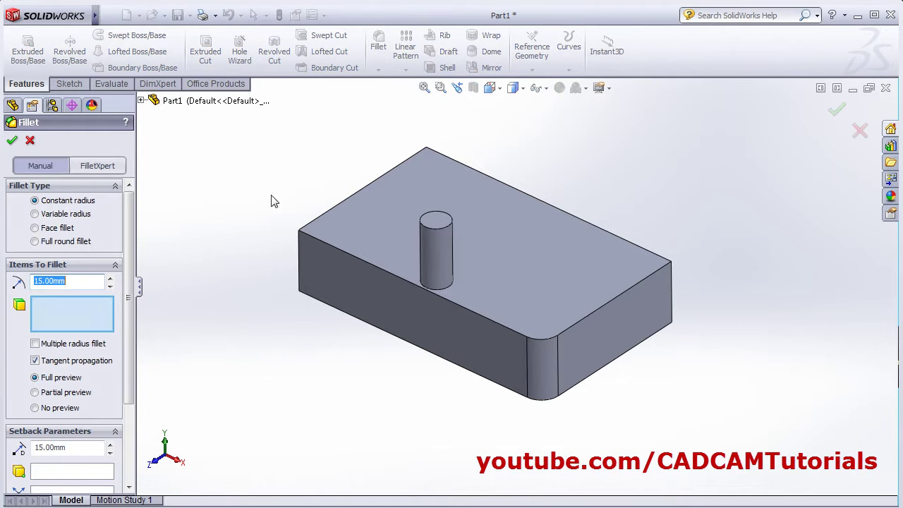
left_click(398, 277)
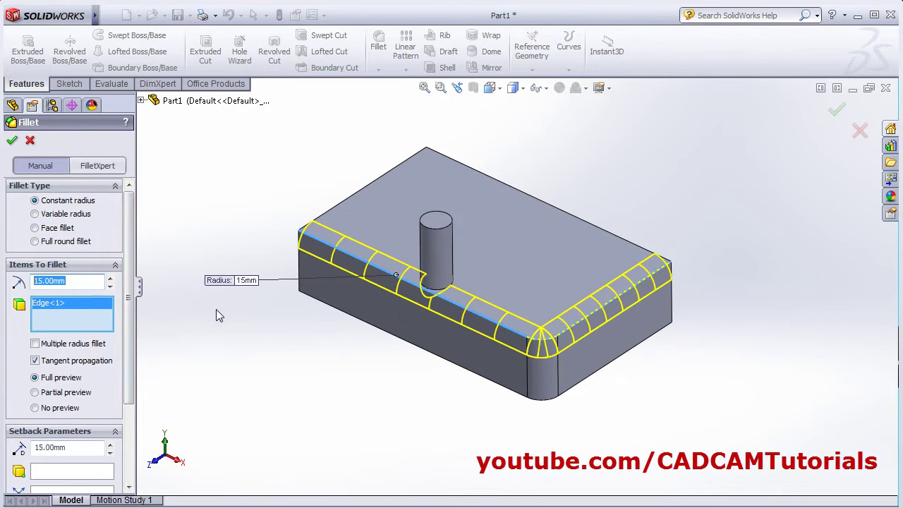
type("30")
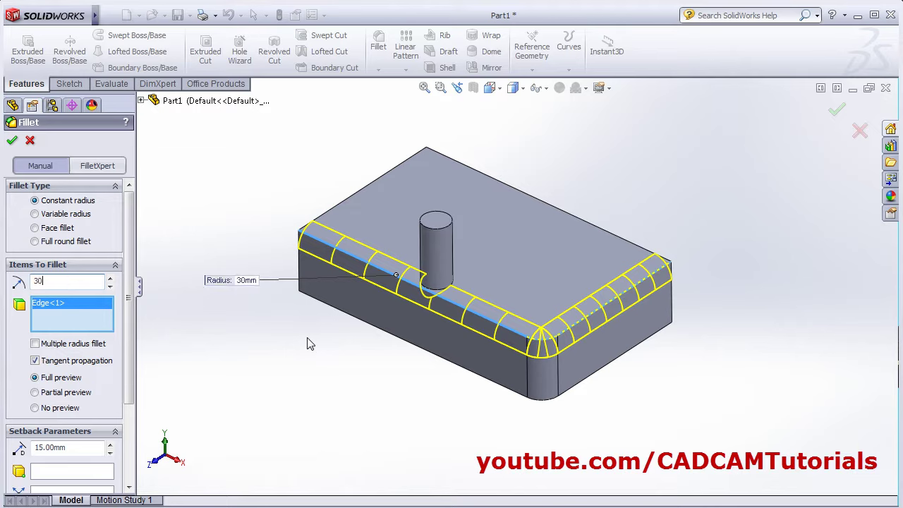
key("Return")
scroll(133, 338, "down", 3)
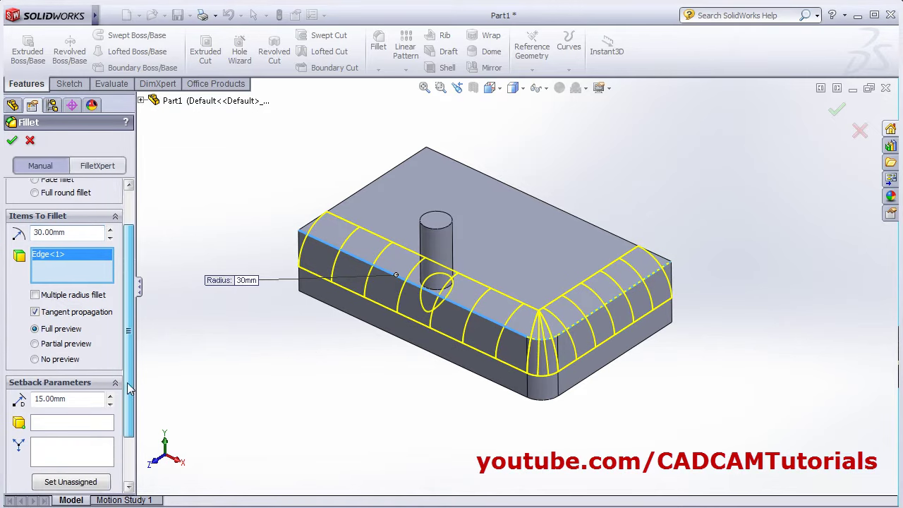
left_click(112, 470)
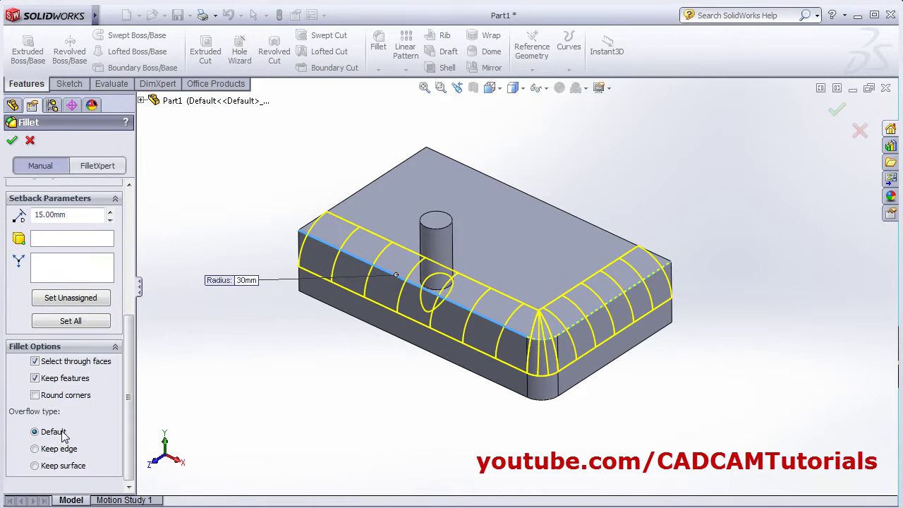
left_click(40, 382)
left_click(12, 142)
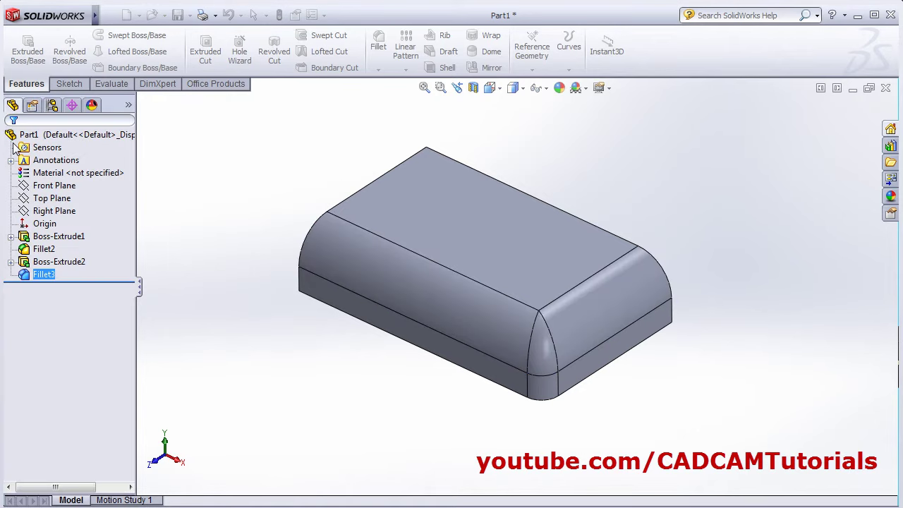
middle_click_drag(388, 360, 350, 381)
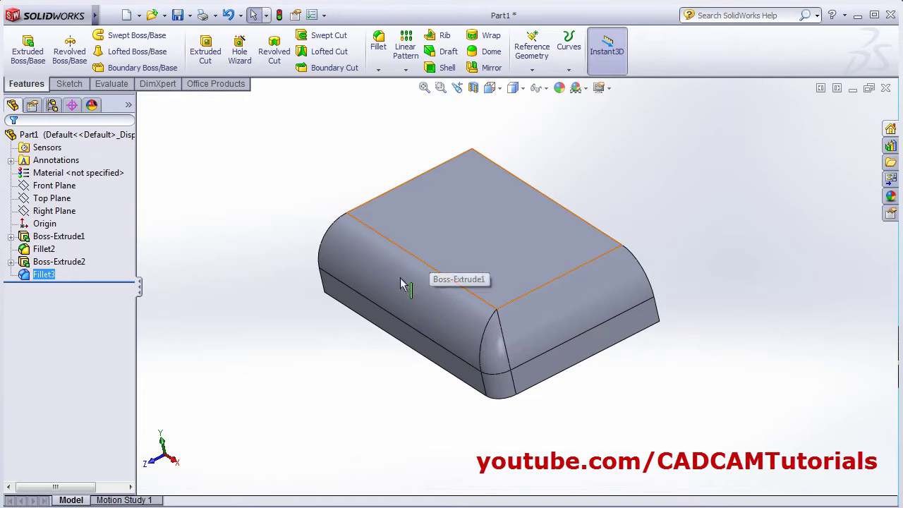
Edit the 30 mm fillet to enable Keep features and inspect the cylindrical boss where it meets the fillet
left_click(25, 276)
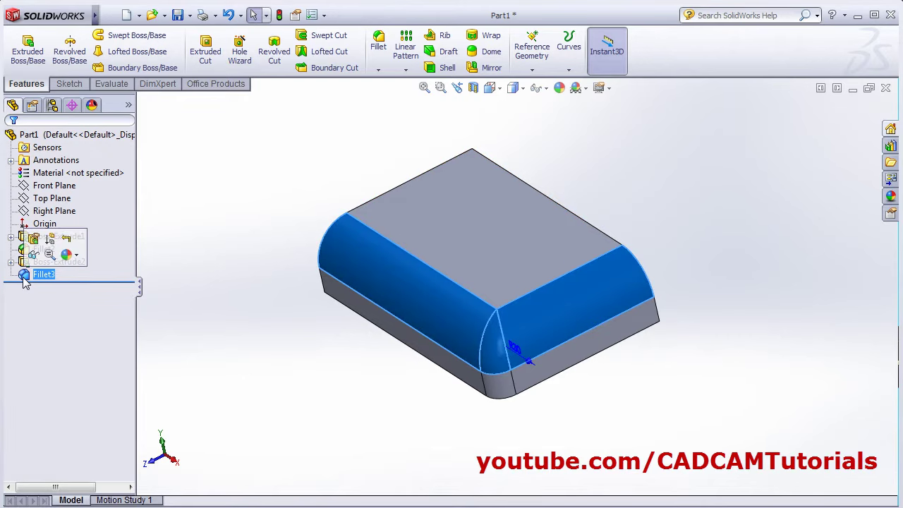
left_click(28, 240)
left_click(125, 351)
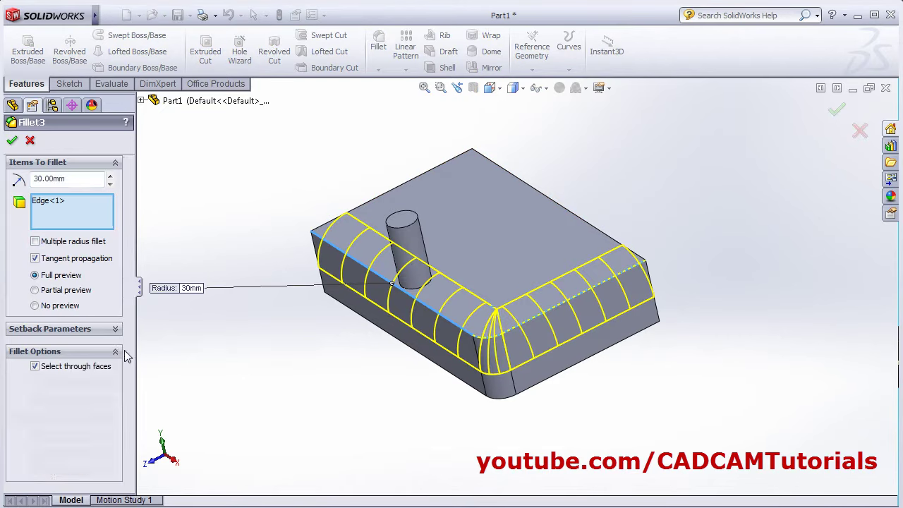
left_click(35, 383)
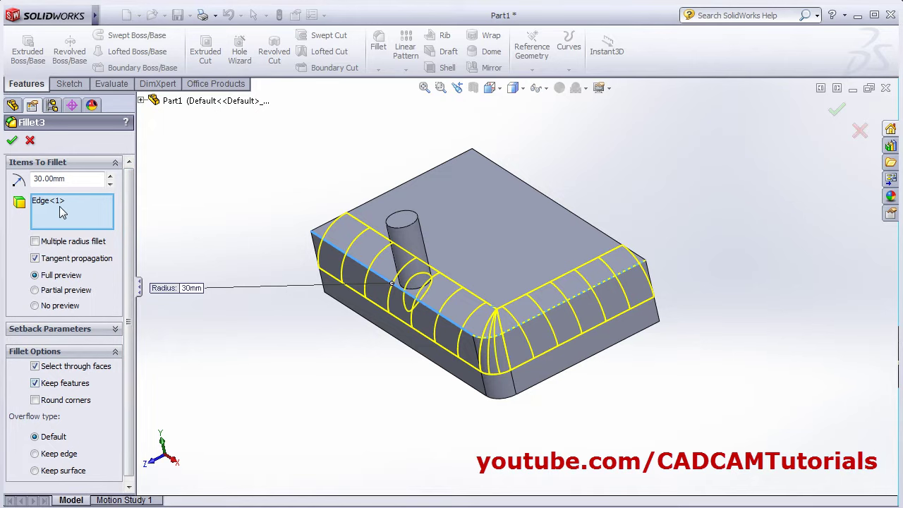
left_click(12, 141)
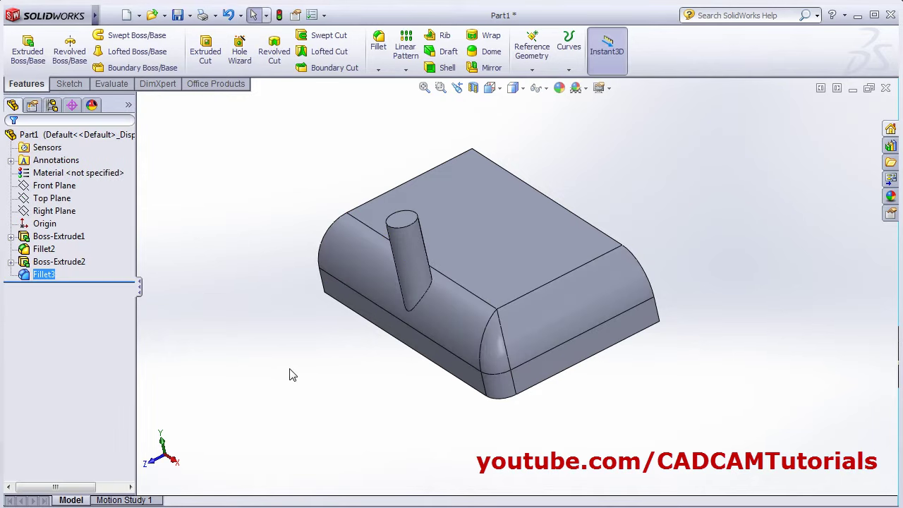
middle_click_drag(293, 375, 315, 351)
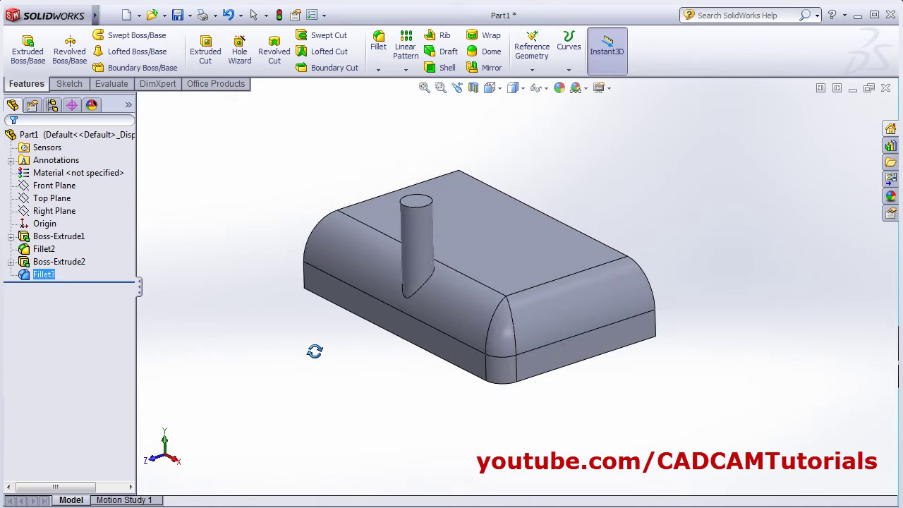
Open the 30 mm fillet along the cylinder's side of the block for editing
key("Escape")
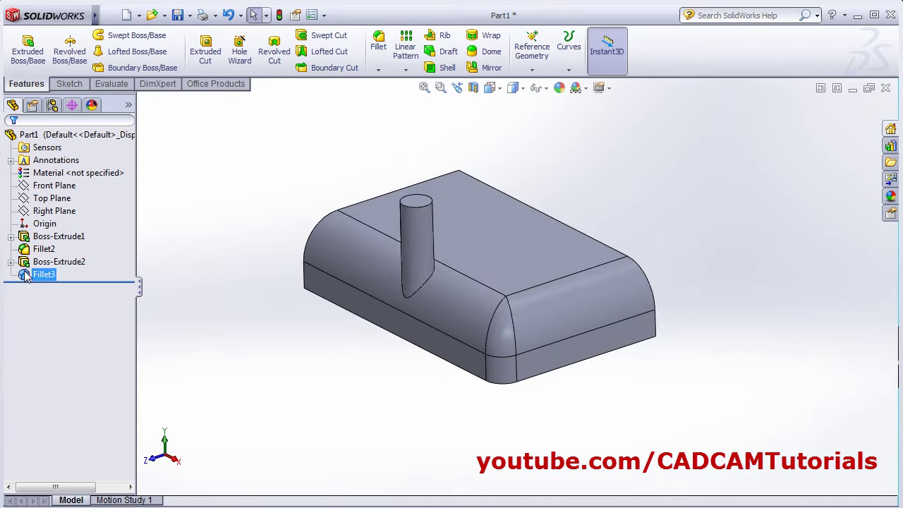
left_click(32, 238)
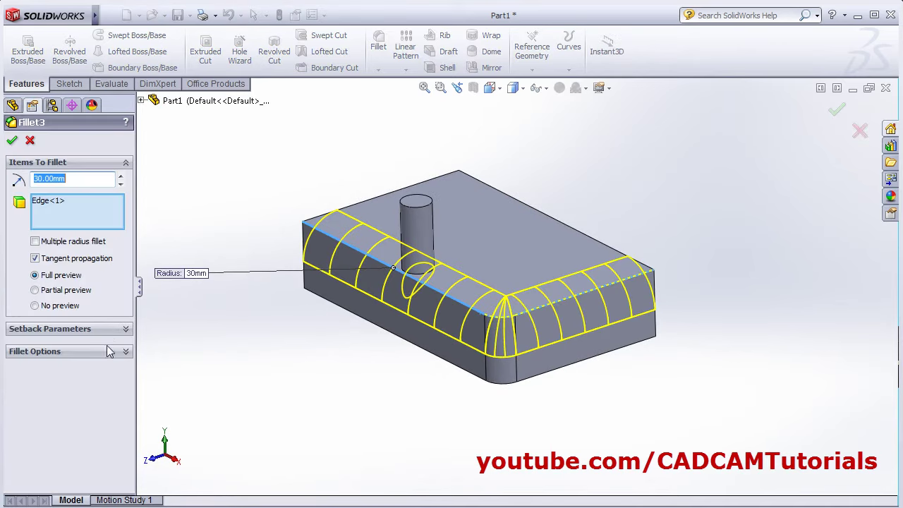
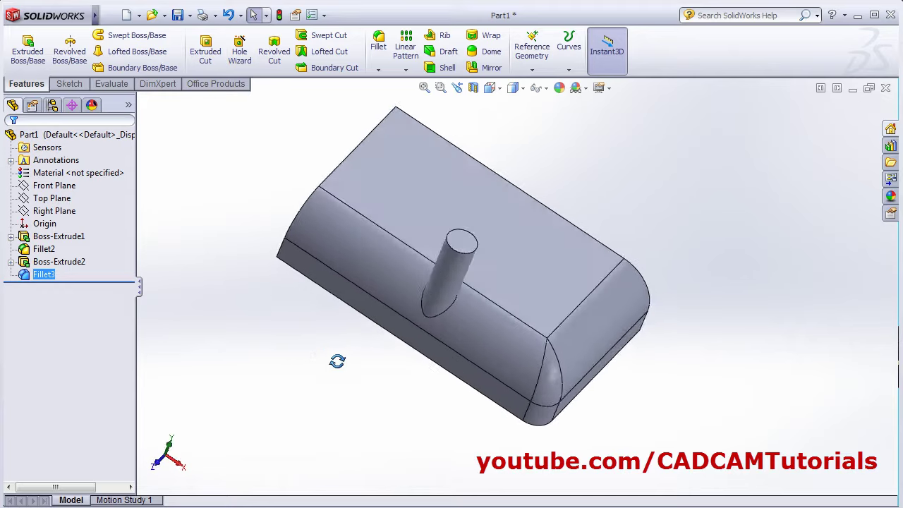
Sketch a center rectangle of about 47 × 72 mm on the block's top face and extrude it 50 mm as a merged boss
left_click(41, 56)
left_click(505, 229)
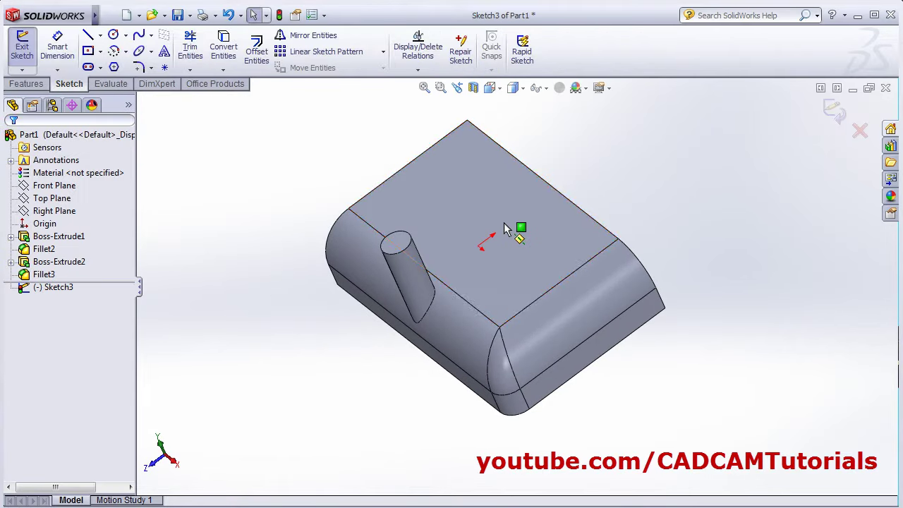
left_click(87, 51)
left_click(530, 255)
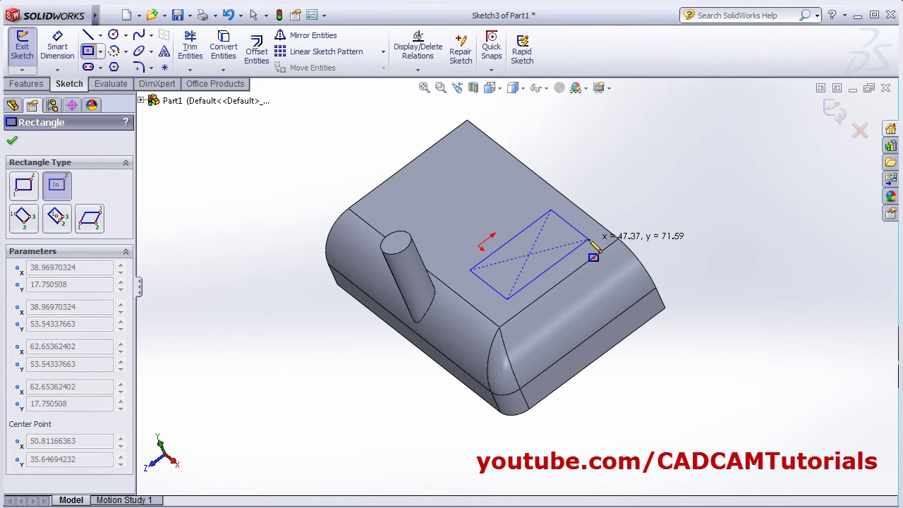
left_click(590, 240)
left_click(12, 141)
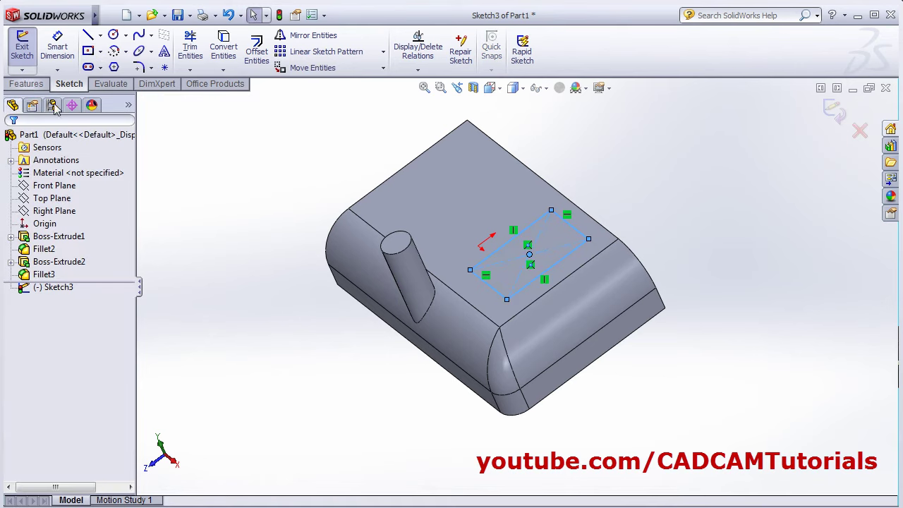
key("e")
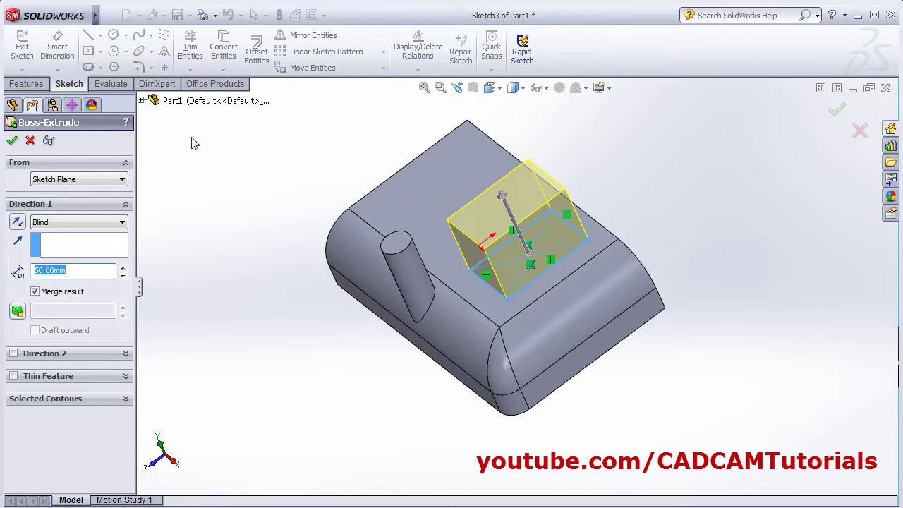
left_click(12, 140)
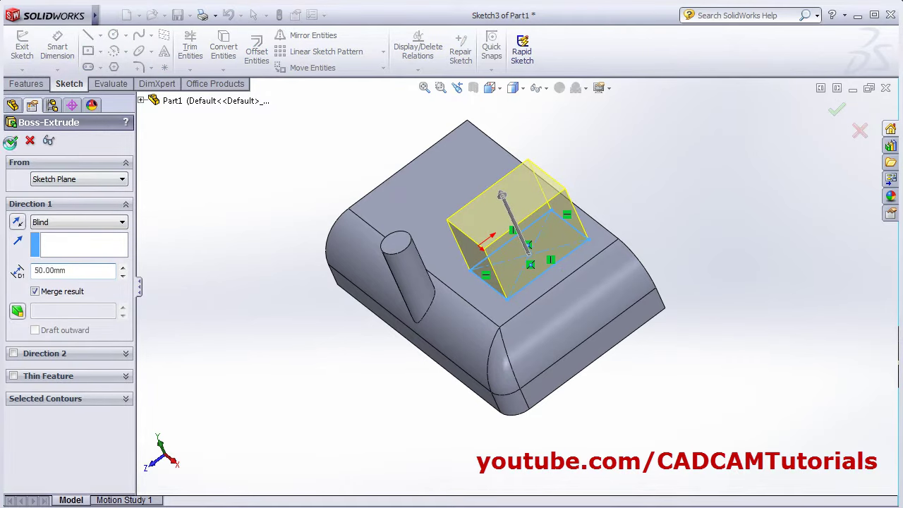
Start a constant radius fillet on the four base edges of the rectangular boss with a 15 mm radius
middle_click_drag(342, 330, 354, 273)
left_click(714, 248)
middle_click_drag(689, 291, 641, 395)
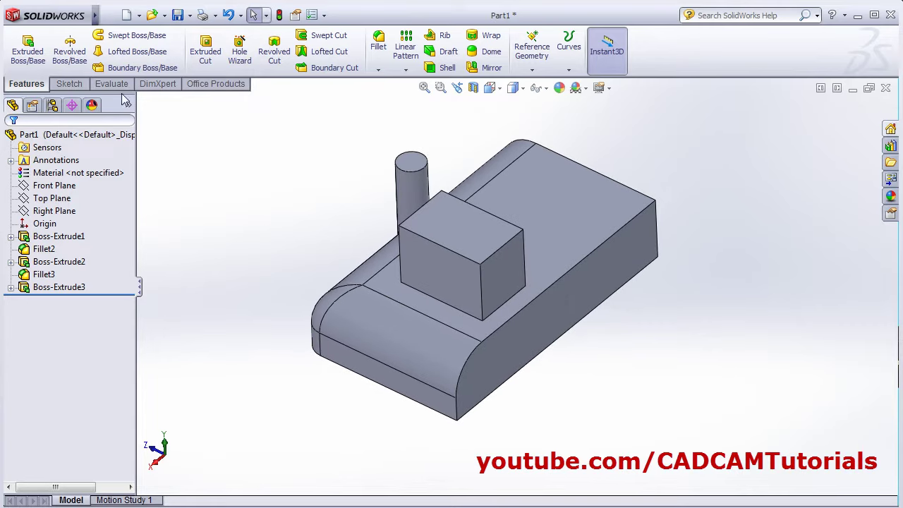
left_click(379, 42)
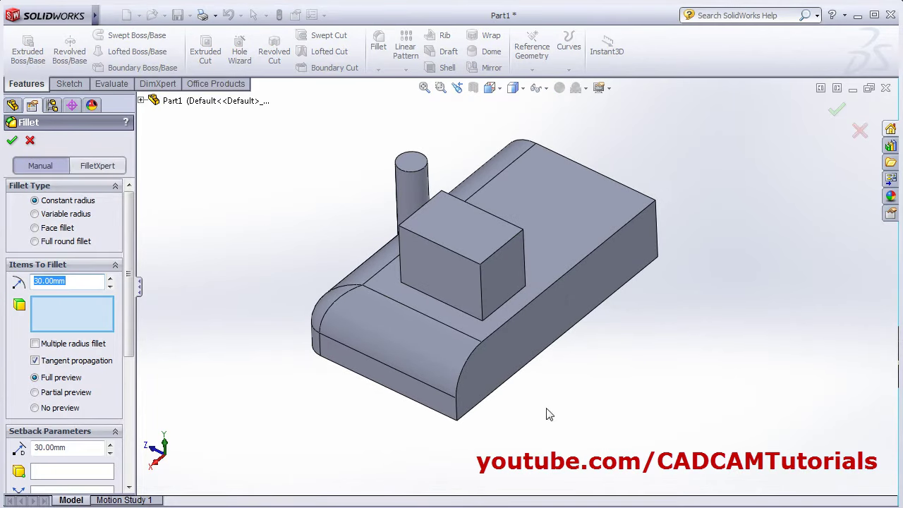
left_click(501, 312)
left_click(459, 313)
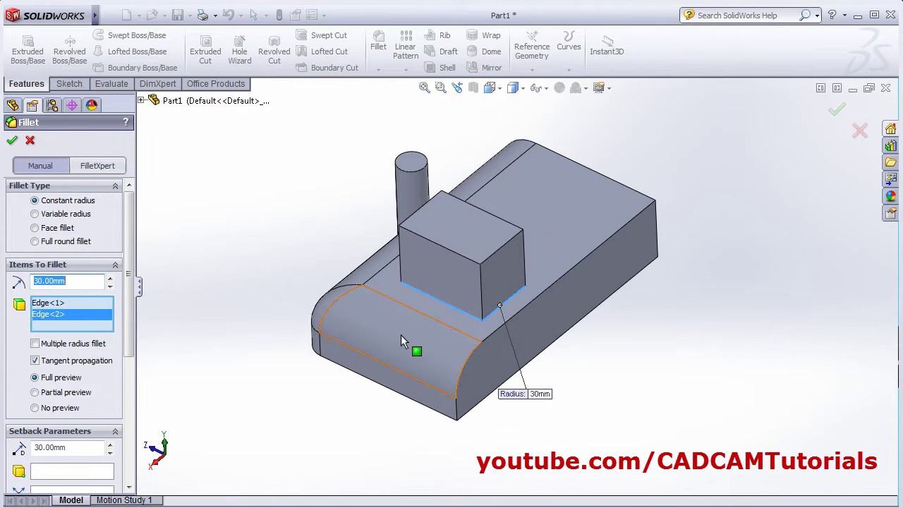
middle_click_drag(401, 336, 455, 277)
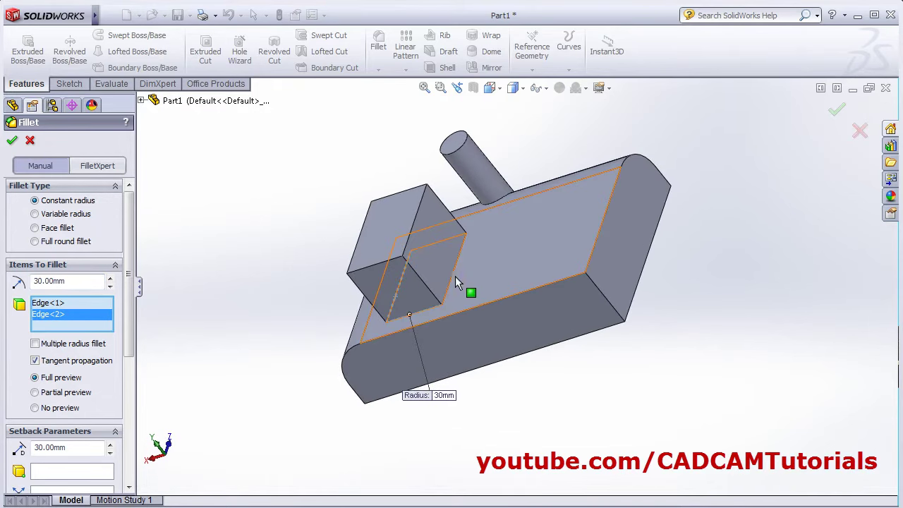
left_click(454, 273)
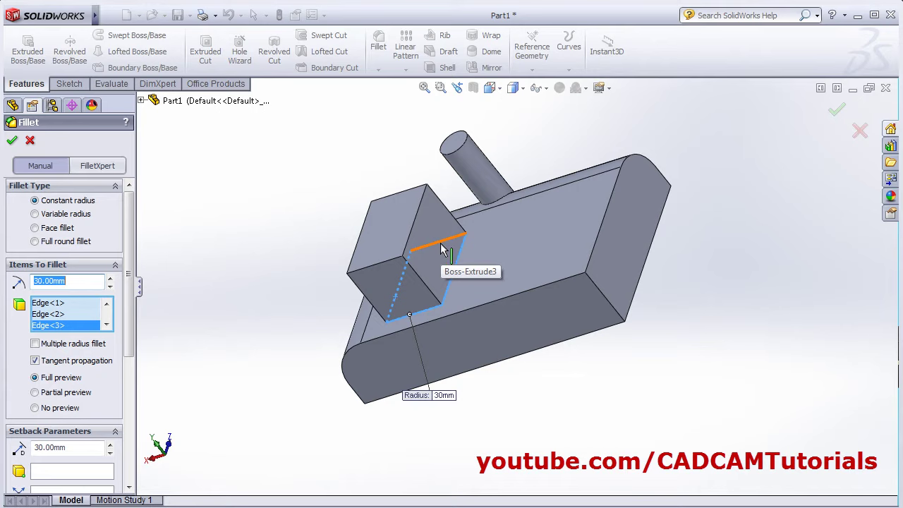
left_click(441, 245)
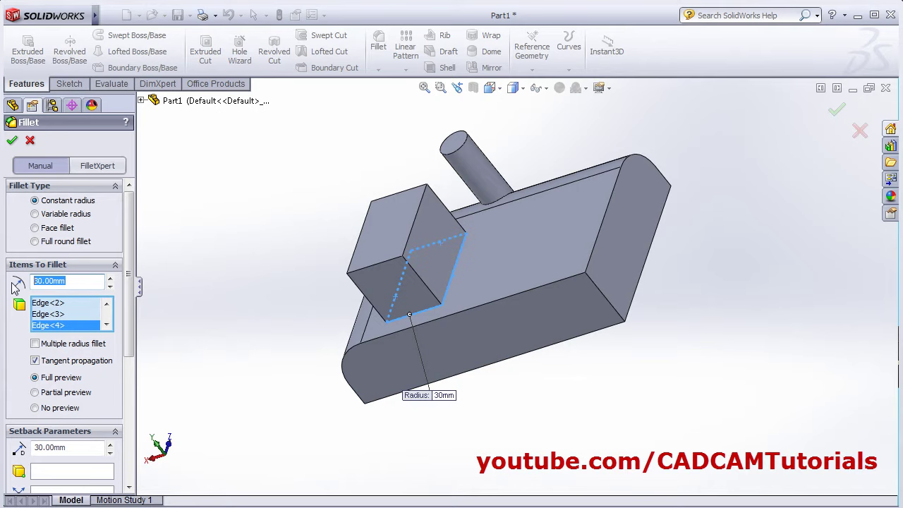
type("1")
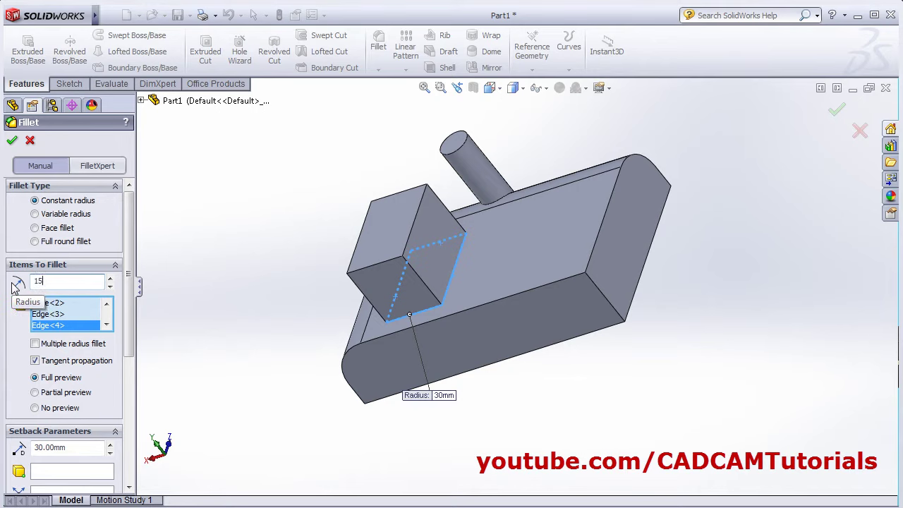
type("5")
key("Return")
Enable Round corners for the boss's base fillet and set its radius to 10 mm
middle_click_drag(266, 382, 413, 284)
scroll(413, 285, "down", 3)
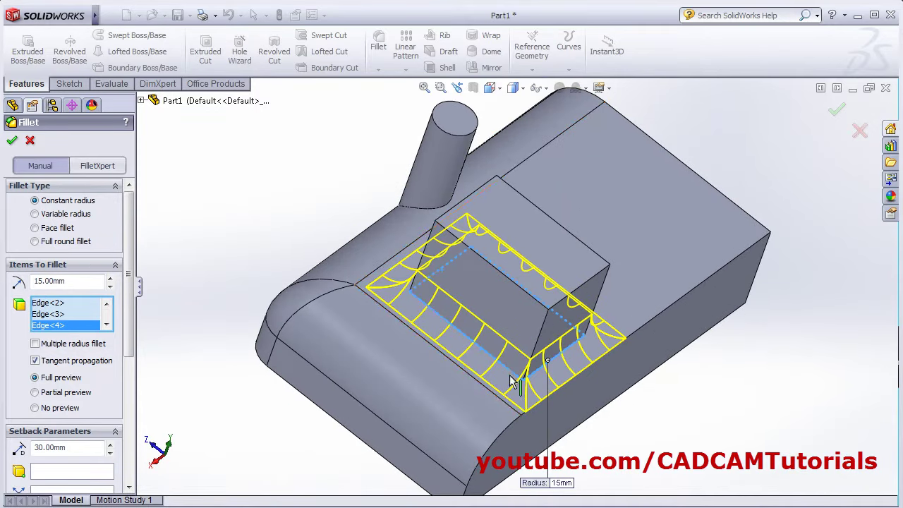
scroll(95, 425, "down", 5)
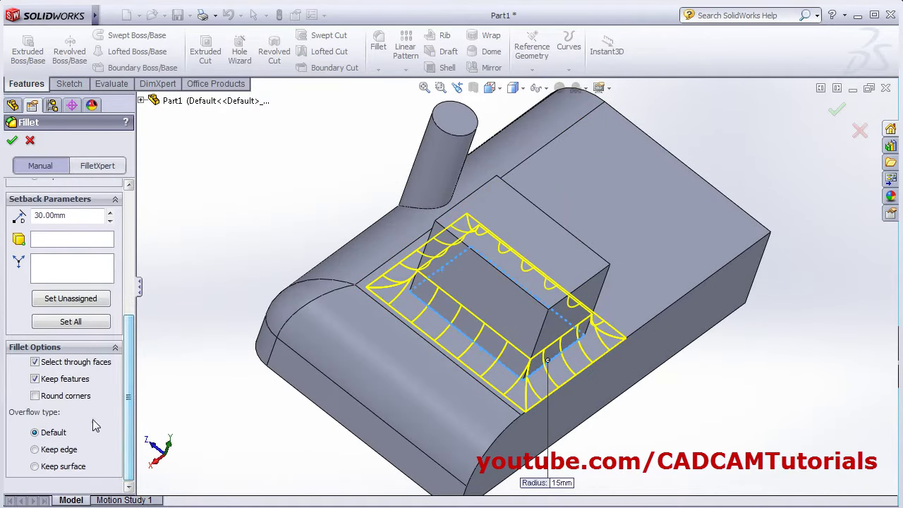
left_click(35, 396)
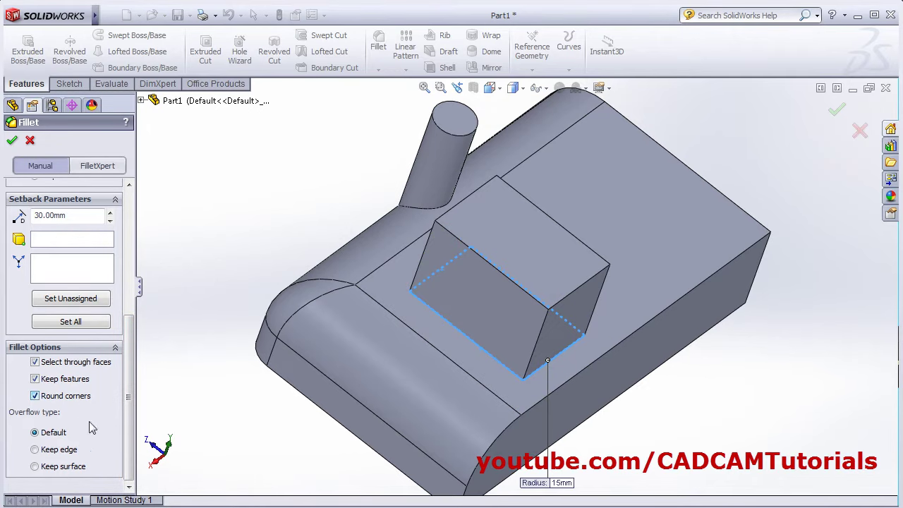
middle_click_drag(180, 417, 76, 241)
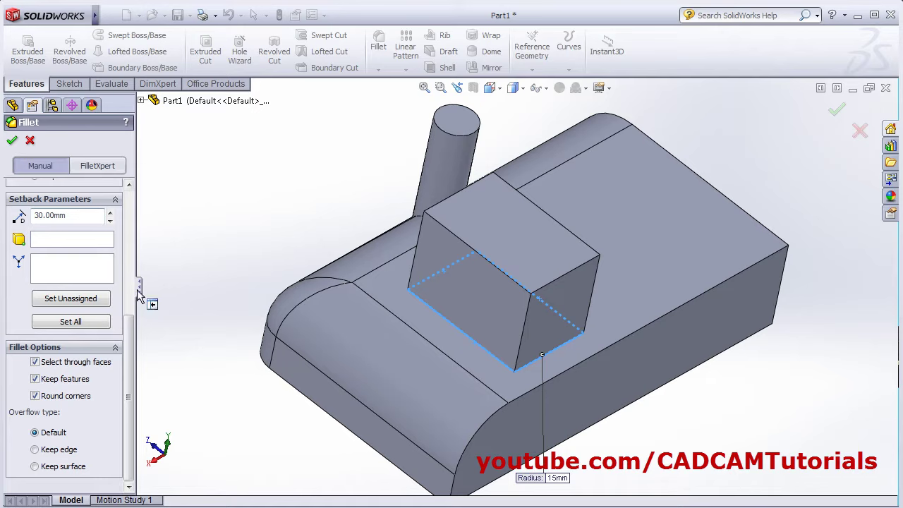
scroll(129, 395, "up", 3)
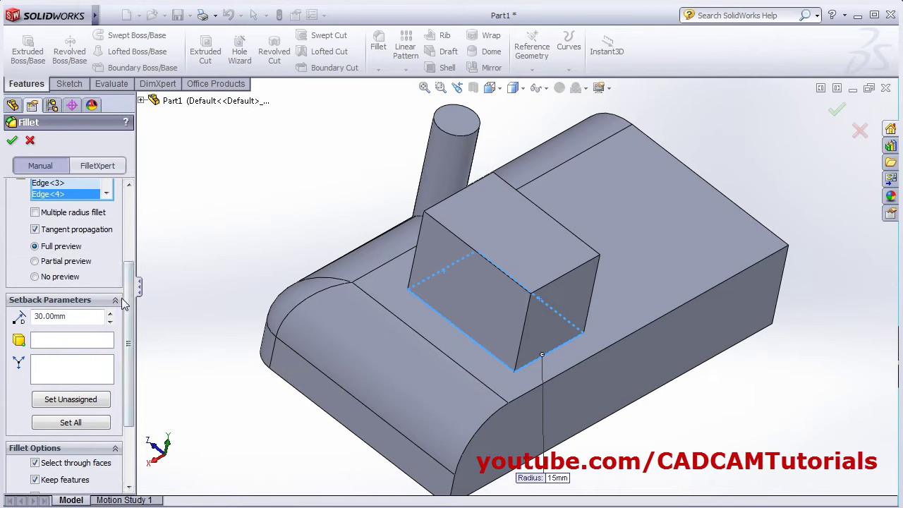
scroll(131, 303, "up", 3)
scroll(132, 311, "down", 1)
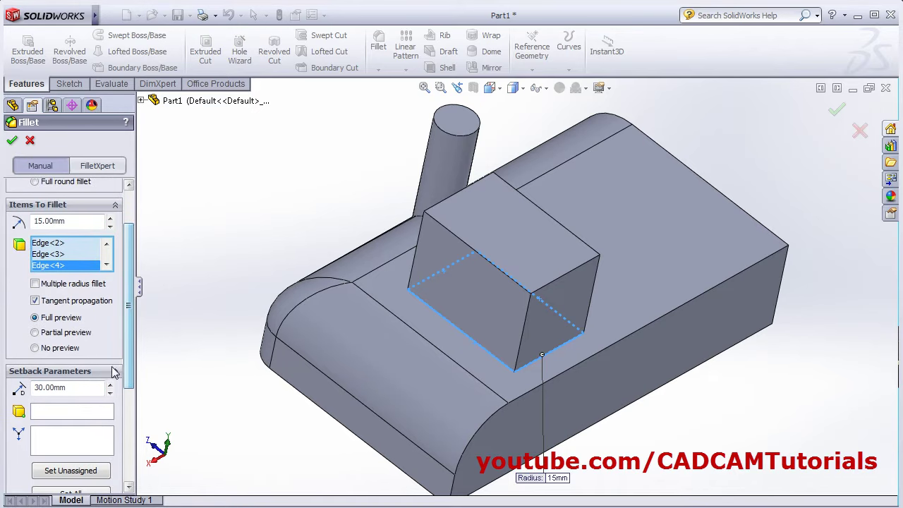
left_click(115, 371)
double_click(57, 221)
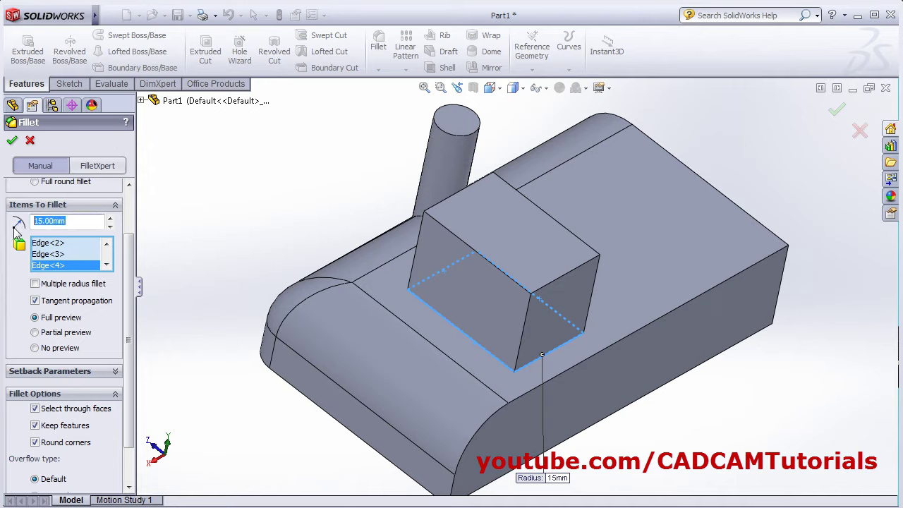
type("10")
key("Return")
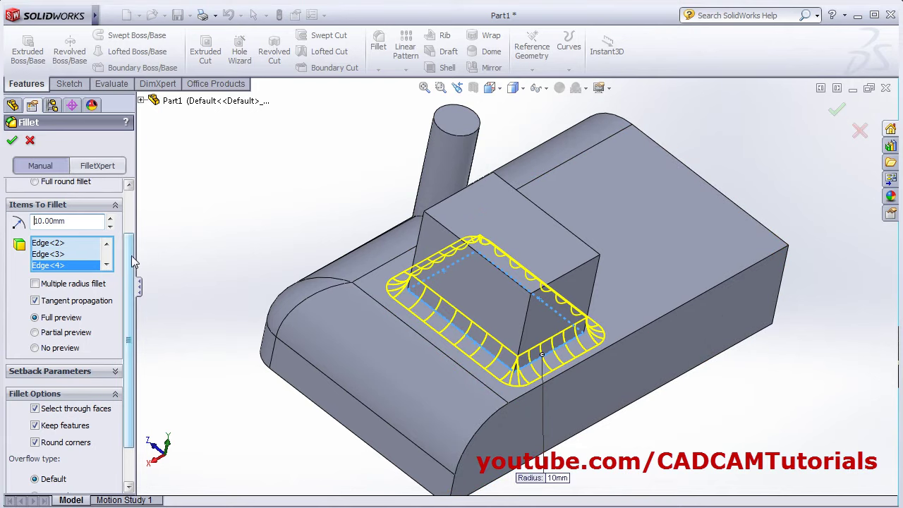
Compare the 10 mm fillet preview at the boss's corners with Round corners off and on, leaving it on
left_click_drag(131, 259, 132, 329)
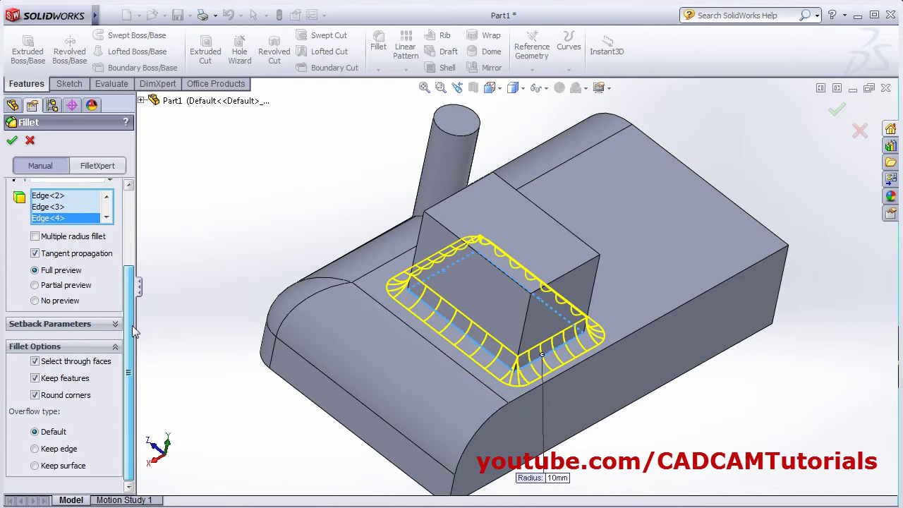
left_click(35, 396)
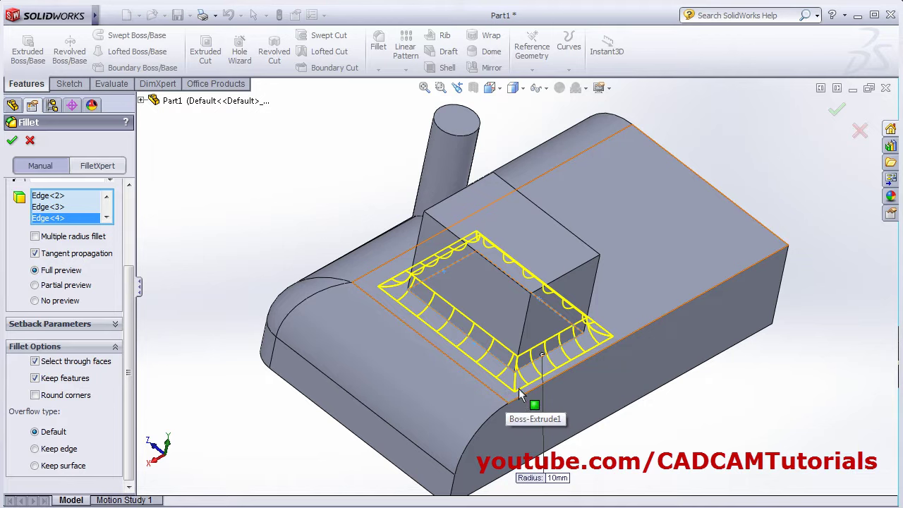
left_click(35, 396)
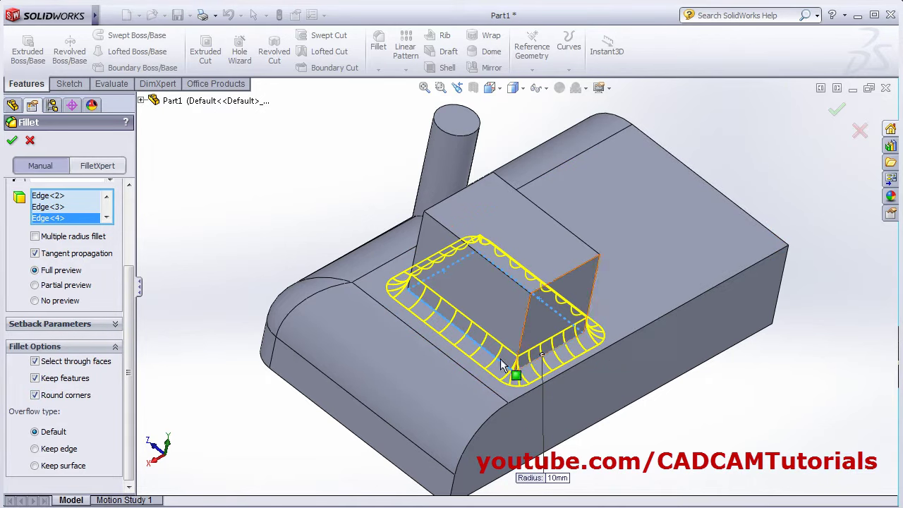
middle_click_drag(501, 364, 513, 392)
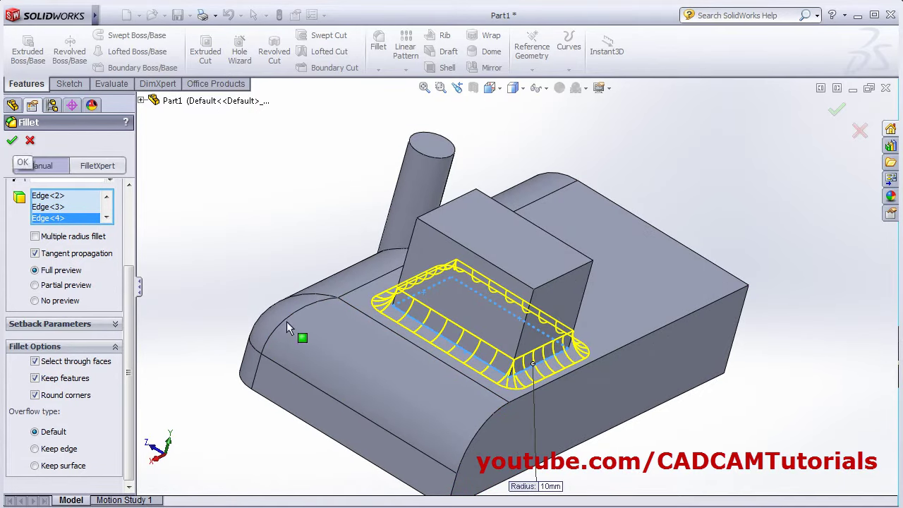
middle_click_drag(333, 326, 339, 329)
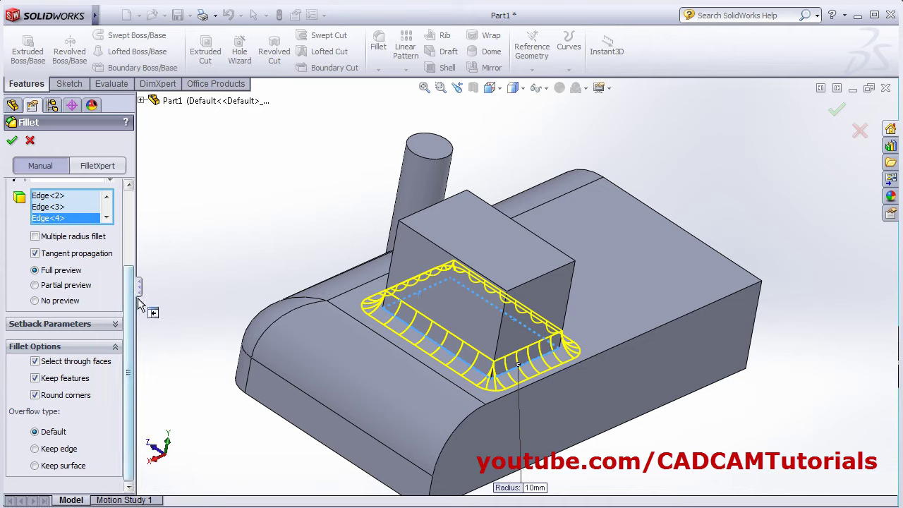
Replace the fillet's edge selection with only the boss's short base edge nearest the block's unfilleted long side, and set the radius to 30 mm
left_click_drag(130, 307, 141, 261)
right_click(70, 276)
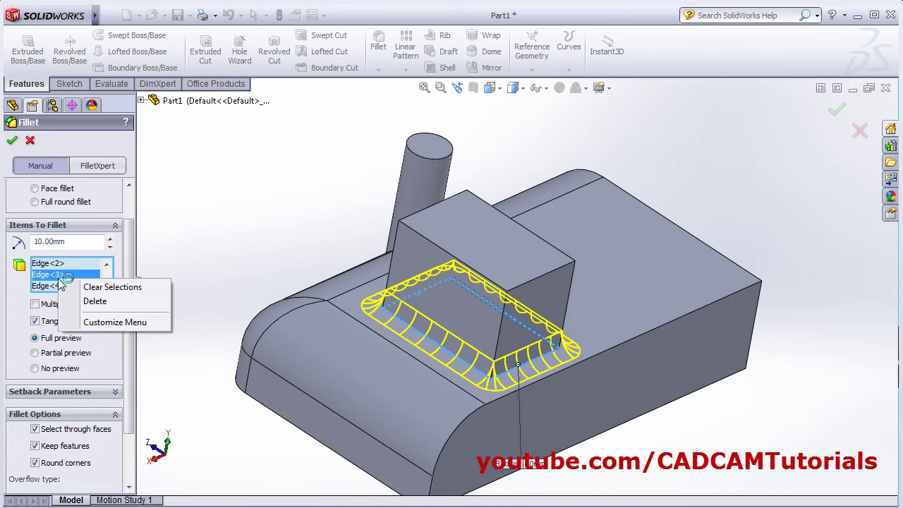
left_click(121, 291)
scroll(596, 384, "down", 5)
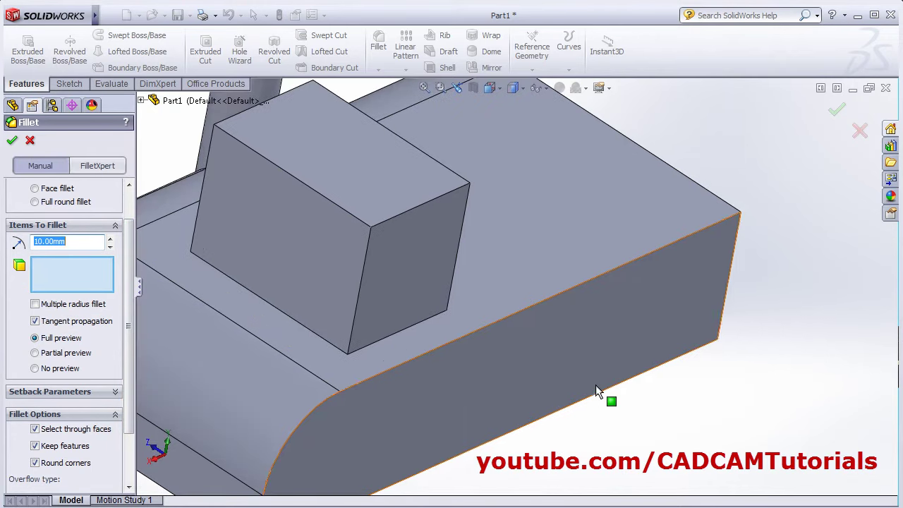
left_click(341, 330)
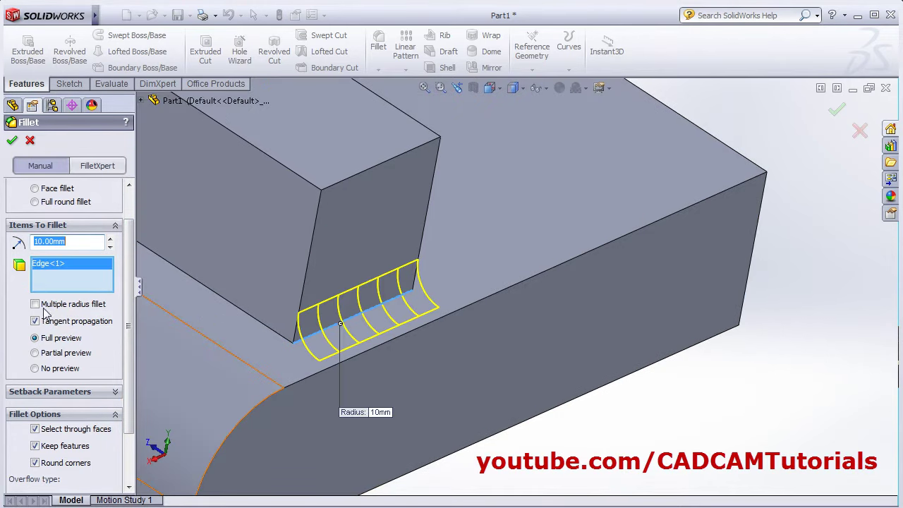
type("3")
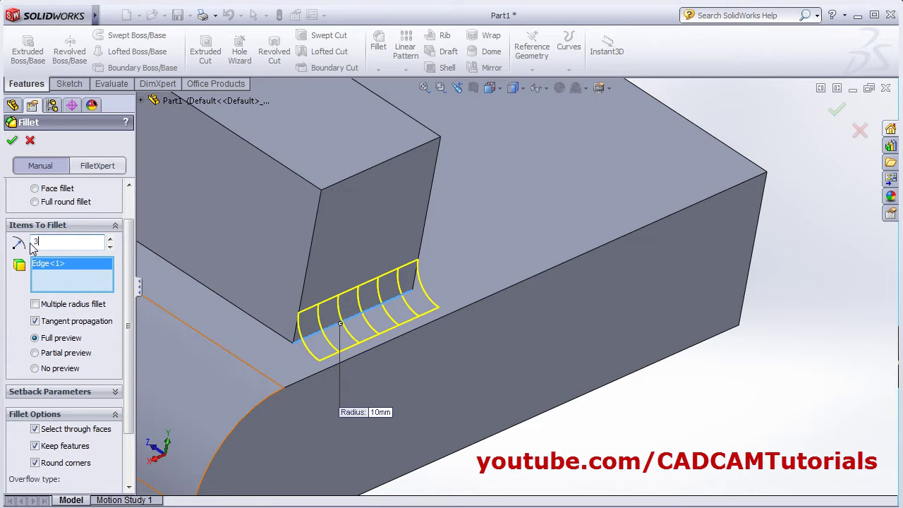
type("0")
key("Return")
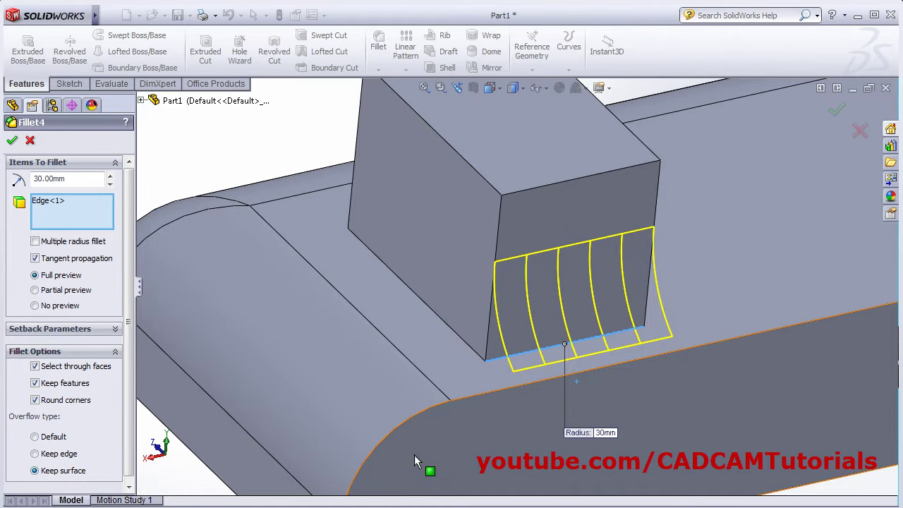
Apply the Keep surface overflow type to the 30 mm boss fillet and inspect where it meets the block's side
left_click(16, 144)
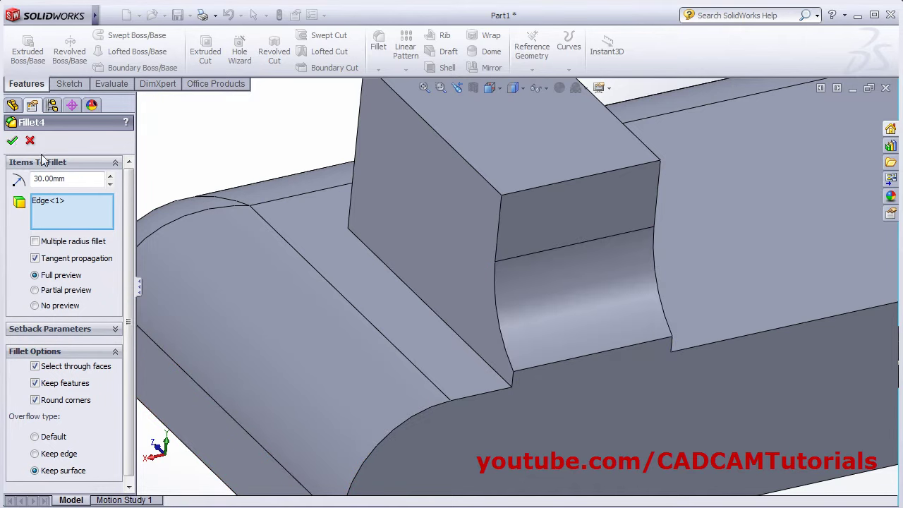
middle_click_drag(661, 412, 606, 437)
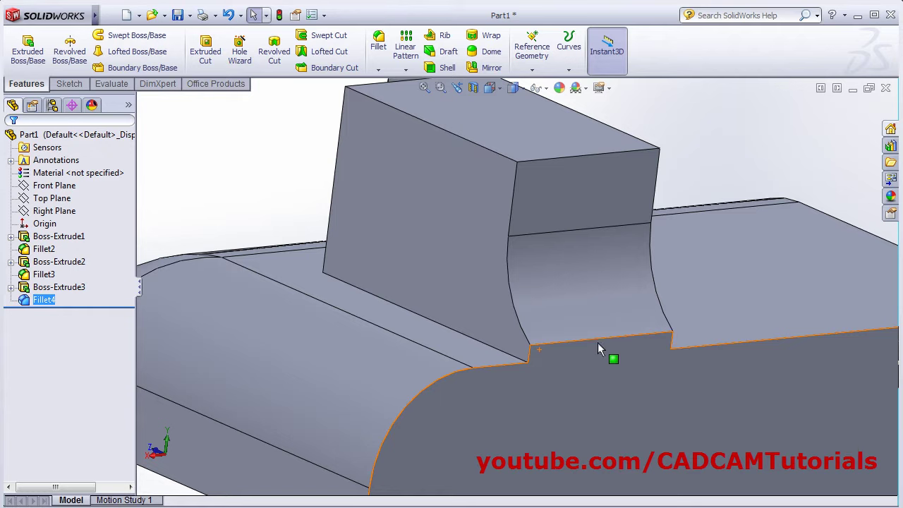
Change the overflow type of the boss's 30 mm base fillet to Keep edge and apply it
middle_click_drag(597, 343, 575, 348)
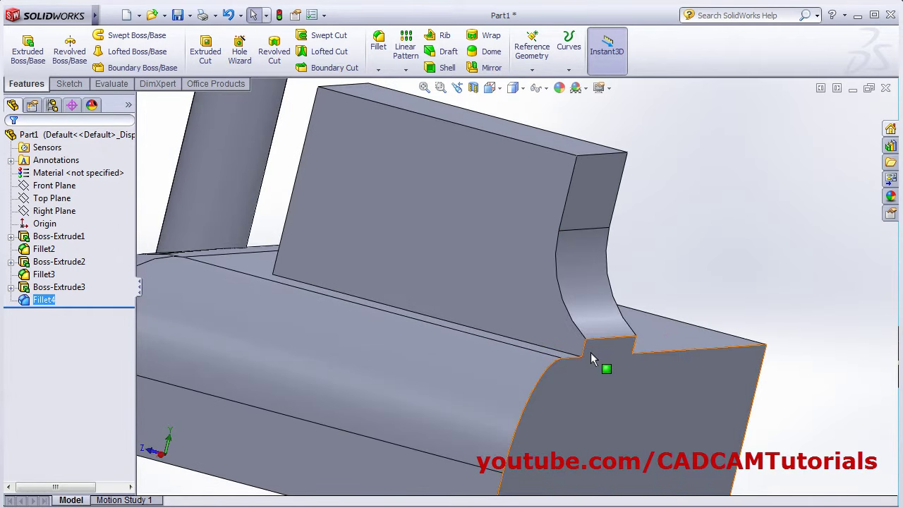
middle_click_drag(586, 390, 565, 398)
left_click(34, 302)
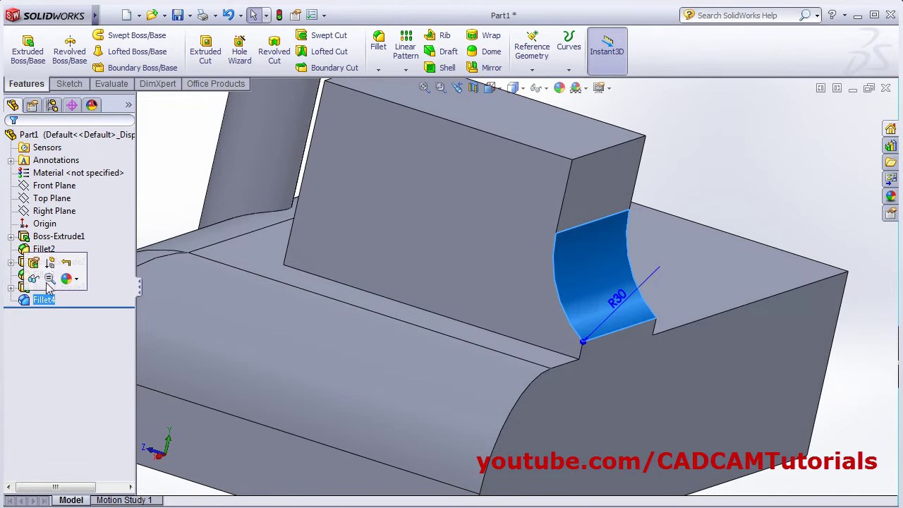
left_click(49, 279)
left_click(104, 354)
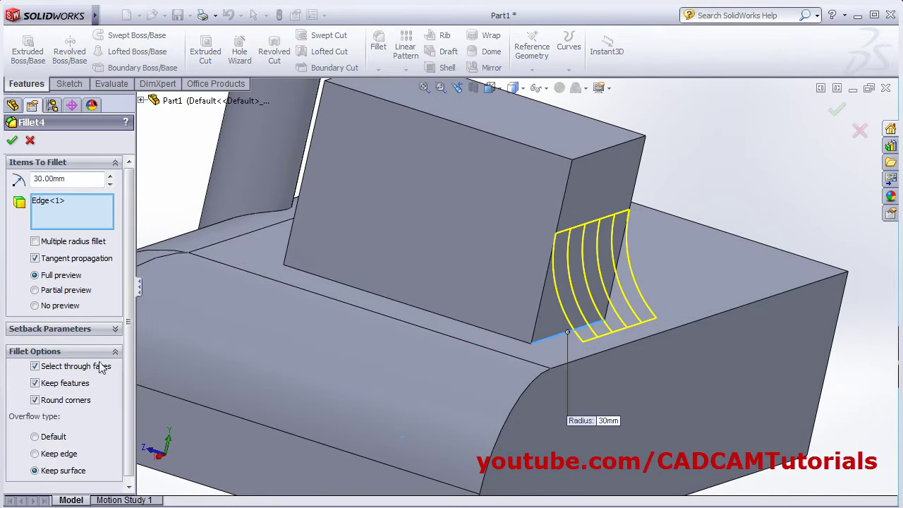
left_click(38, 455)
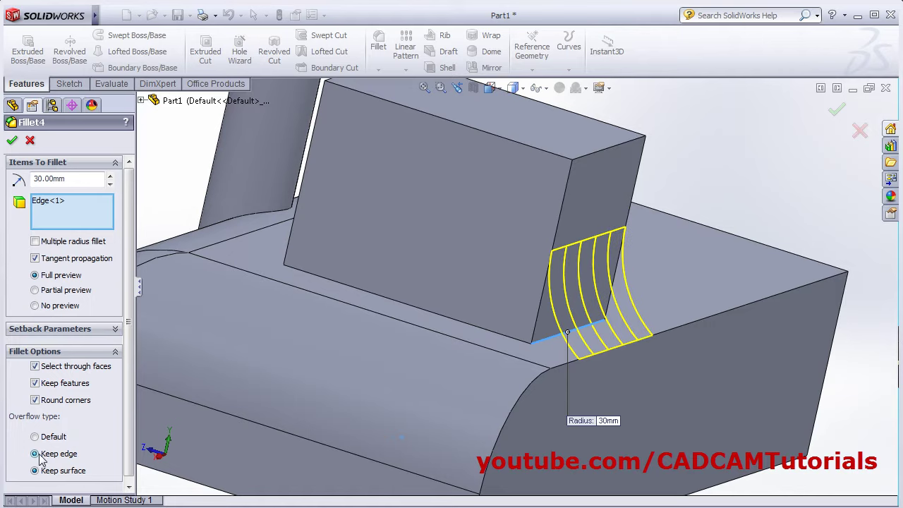
left_click(12, 140)
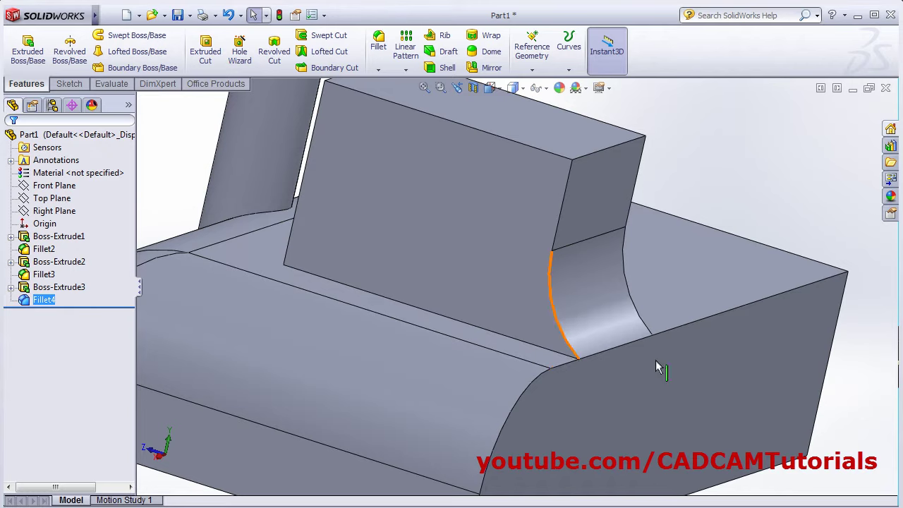
Inspect where the 30 mm boss fillet meets the block's upper side edge under the Keep edge overflow type
scroll(624, 364, "down", 4)
scroll(630, 356, "up", 5)
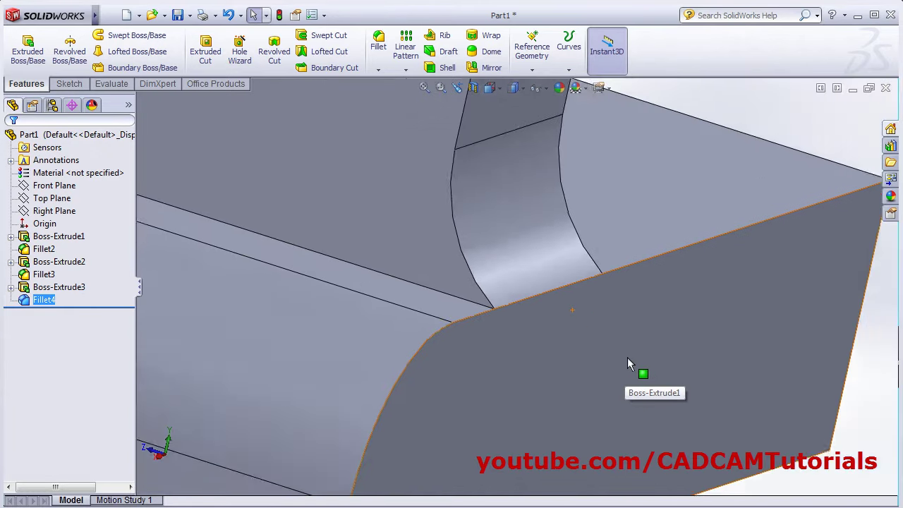
middle_click_drag(530, 314, 468, 355)
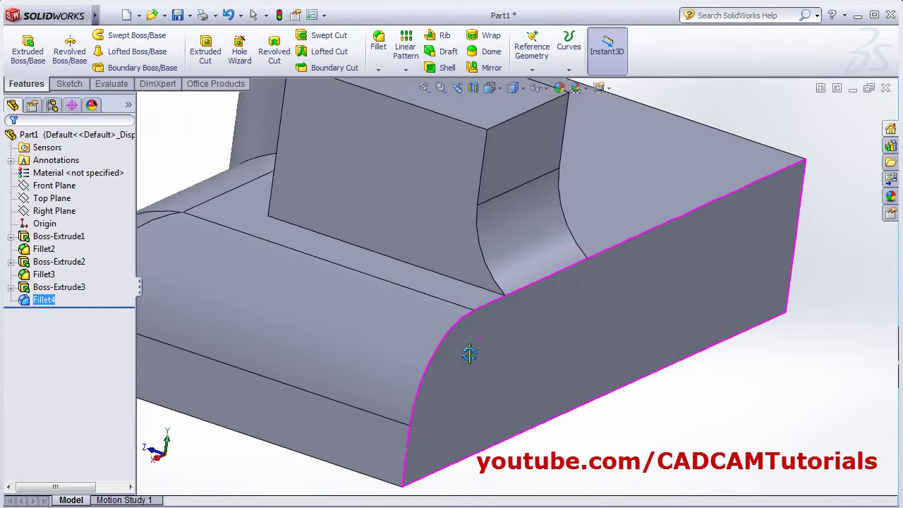
scroll(492, 403, "down", 2)
scroll(486, 393, "up", 3)
middle_click_drag(486, 393, 500, 178)
scroll(500, 178, "down", 2)
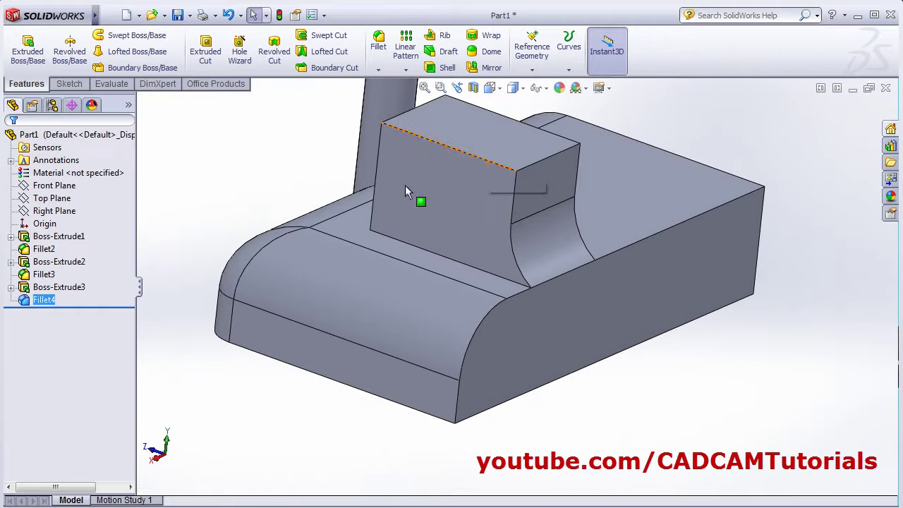
Set the overflow type of the boss's 30 mm base fillet to Default and apply it
left_click(45, 300)
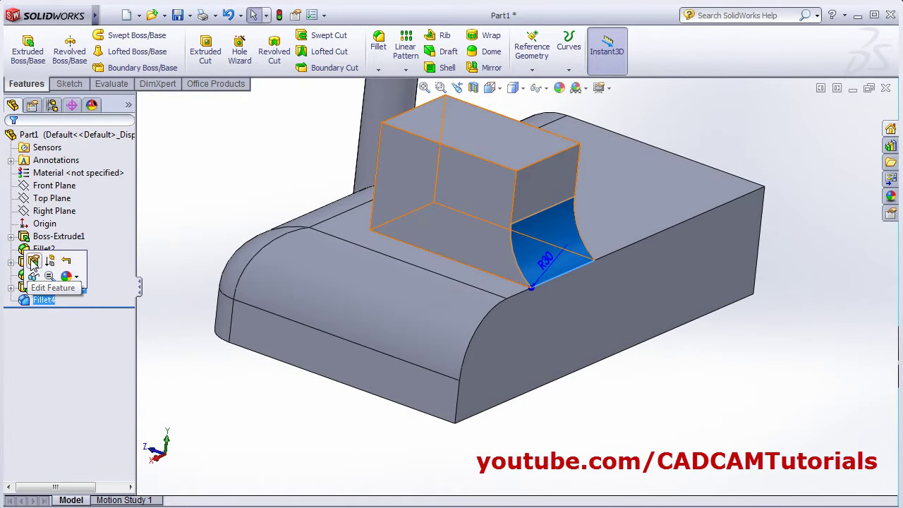
left_click(33, 277)
left_click(96, 351)
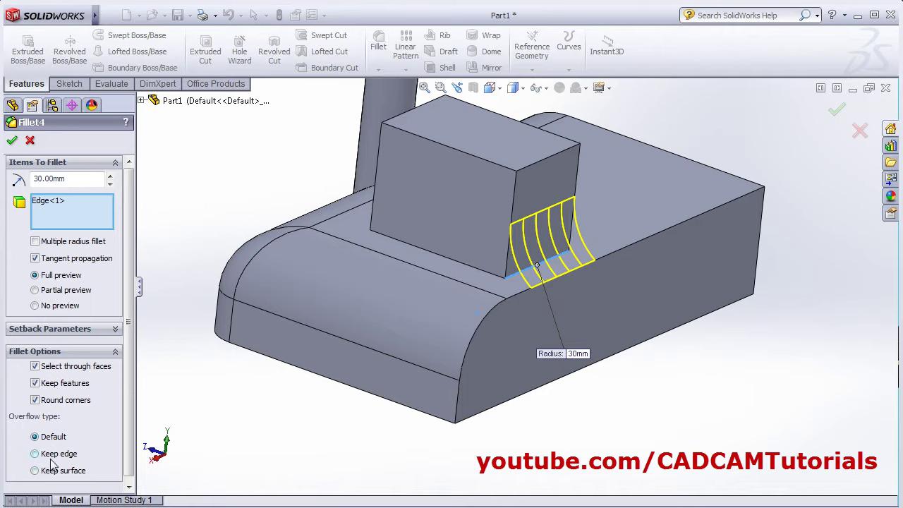
left_click(117, 352)
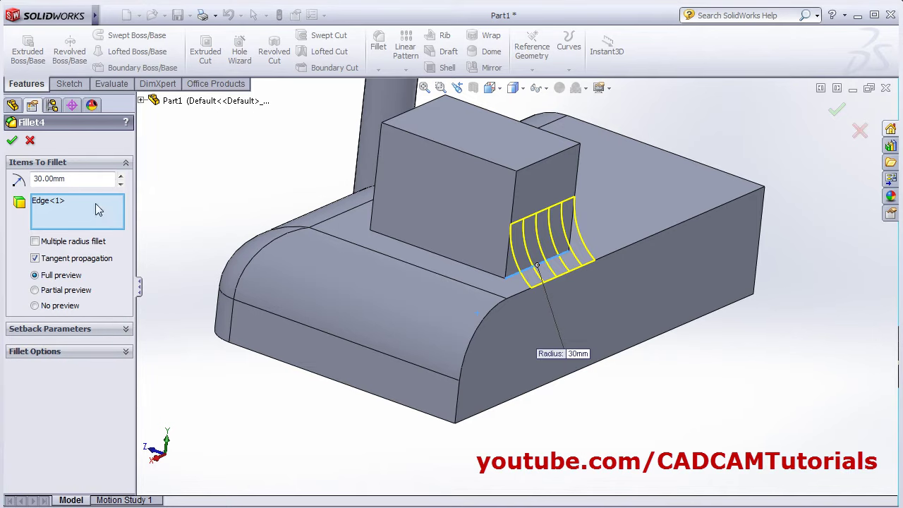
left_click(12, 140)
key("f")
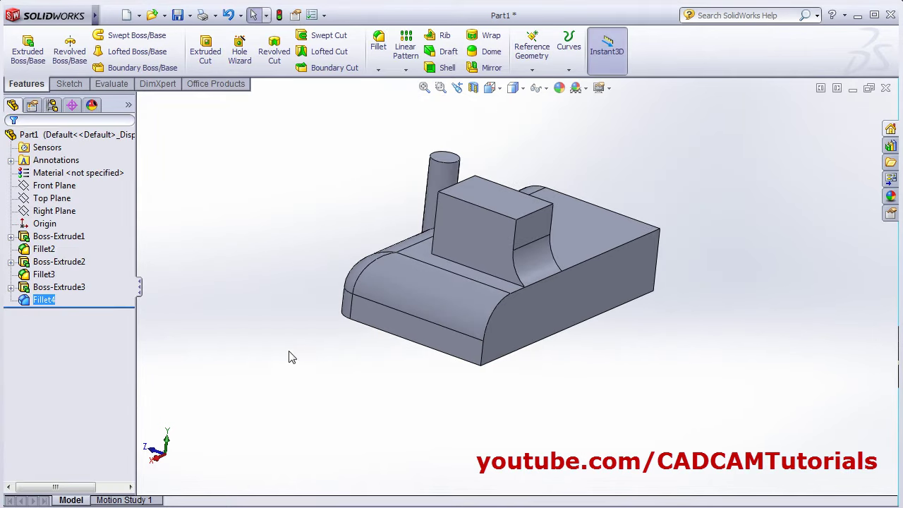
Start a variable radius fillet on the block's bottom long edge, on the side that the boss fillet meets
left_click(379, 47)
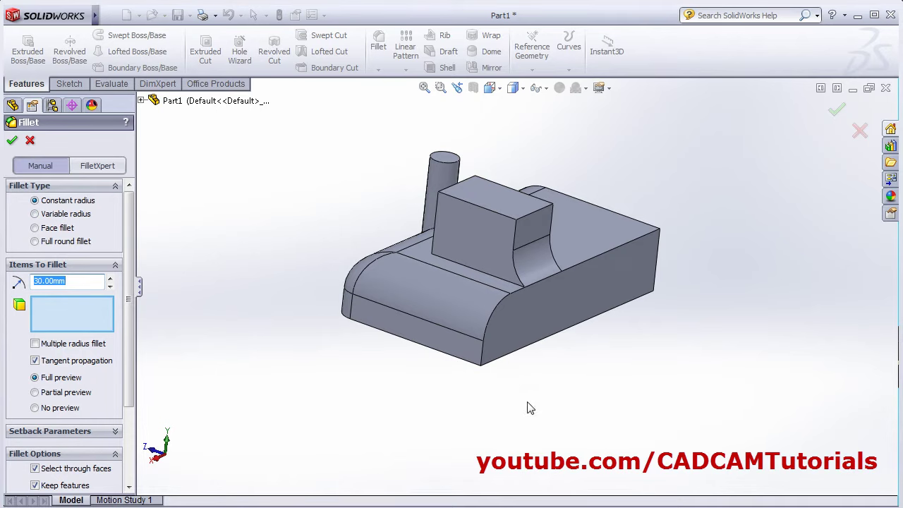
middle_click_drag(530, 407, 439, 222)
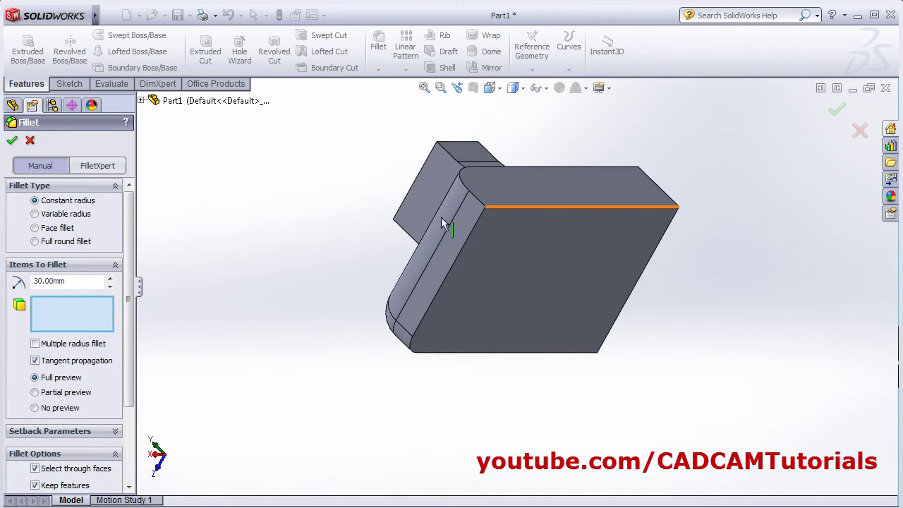
left_click(35, 214)
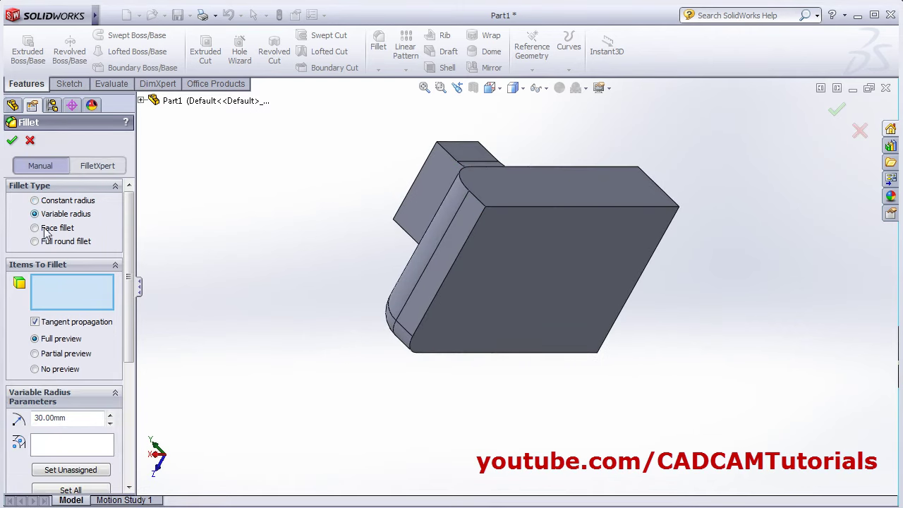
left_click(594, 207)
scroll(680, 152, "down", 4)
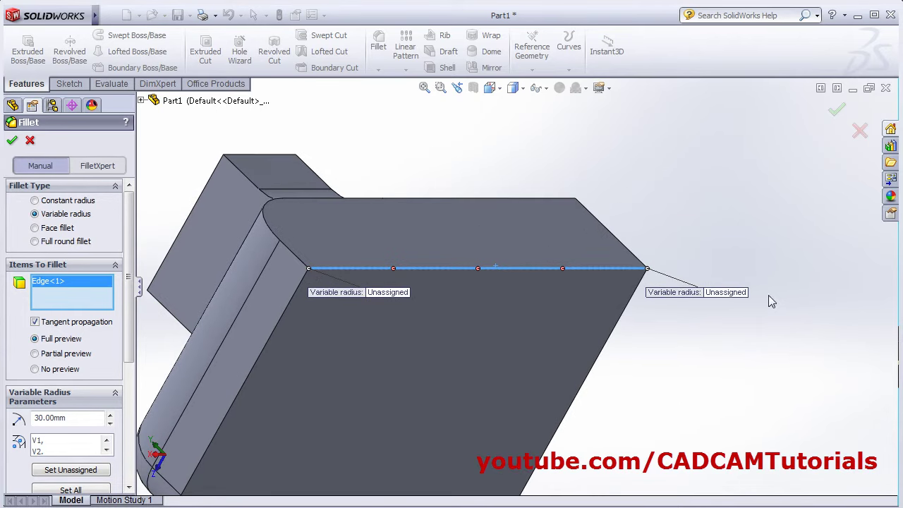
Assign variable radii of 20 mm at the edge's end nearest the block's rounded side and 10 mm at its opposite end
left_click(393, 292)
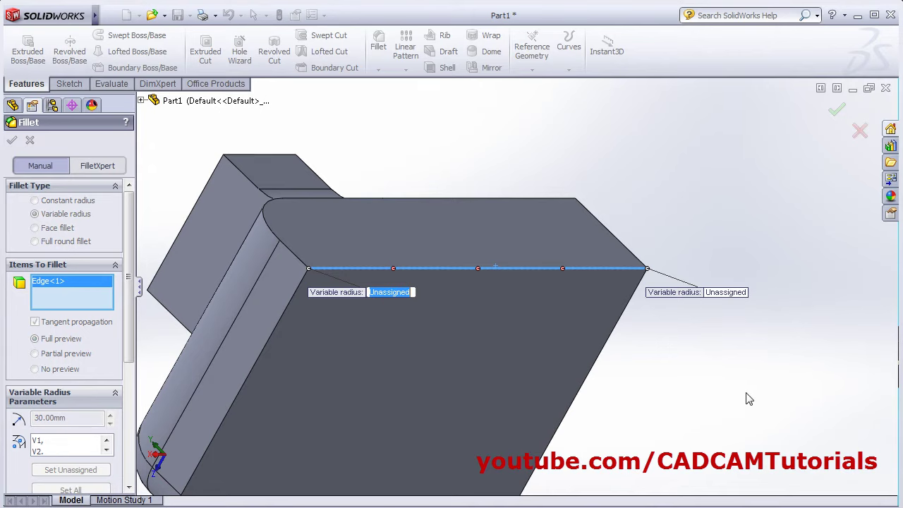
type("20")
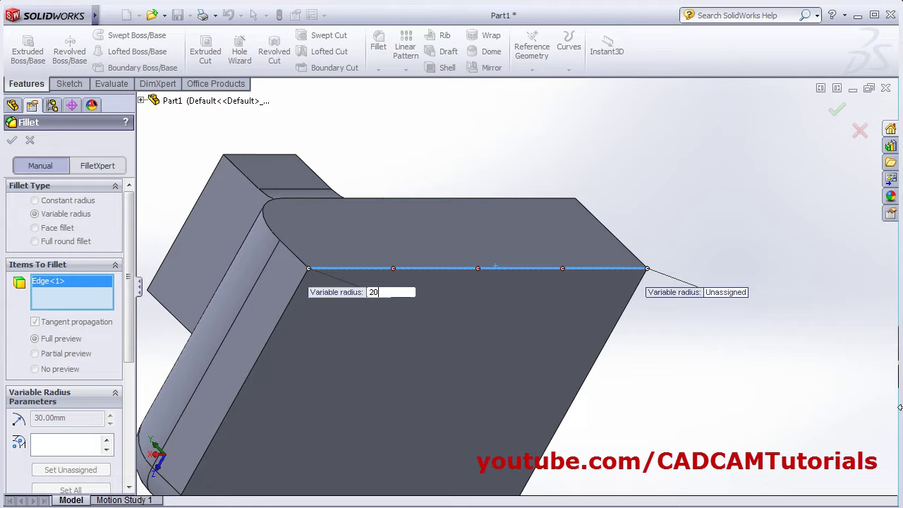
key("Return")
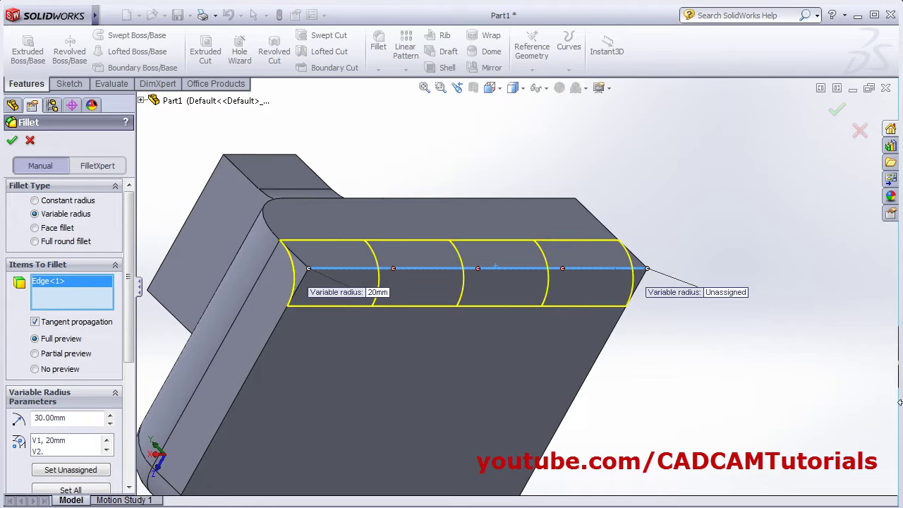
left_click(731, 292)
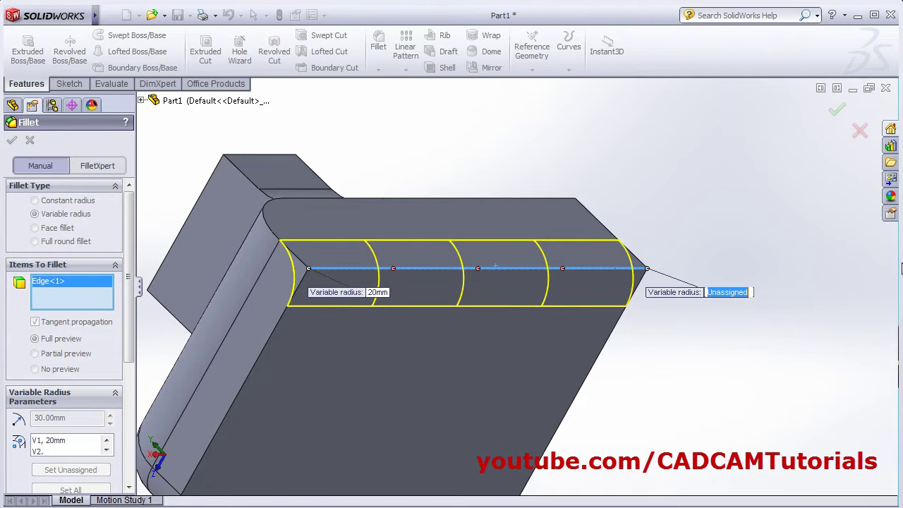
type("10")
key("Return")
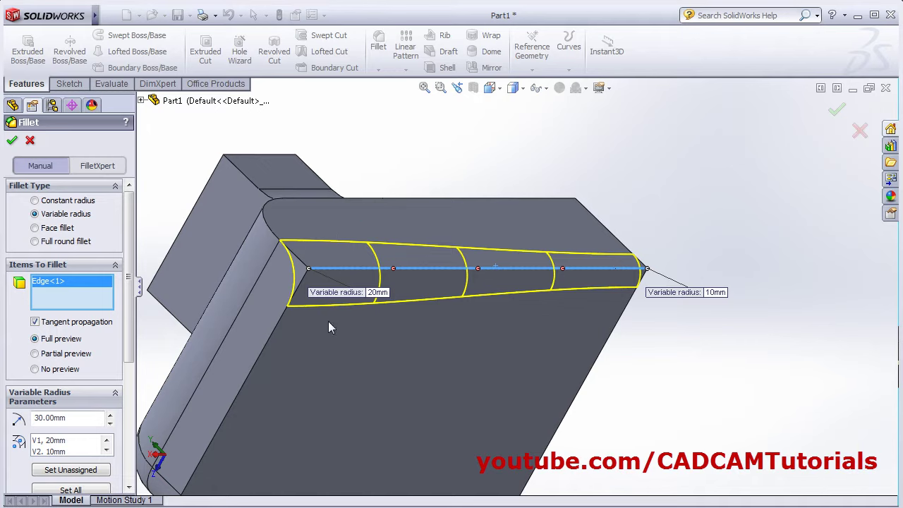
Compare the Straight transition preview with Smooth transition for the variable radius fillet, leaving Smooth transition selected
left_click_drag(129, 311, 134, 444)
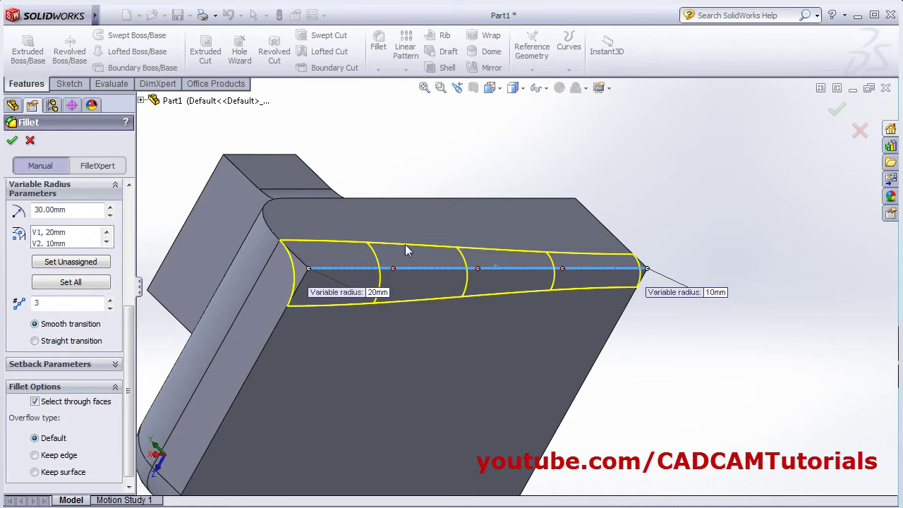
left_click(36, 342)
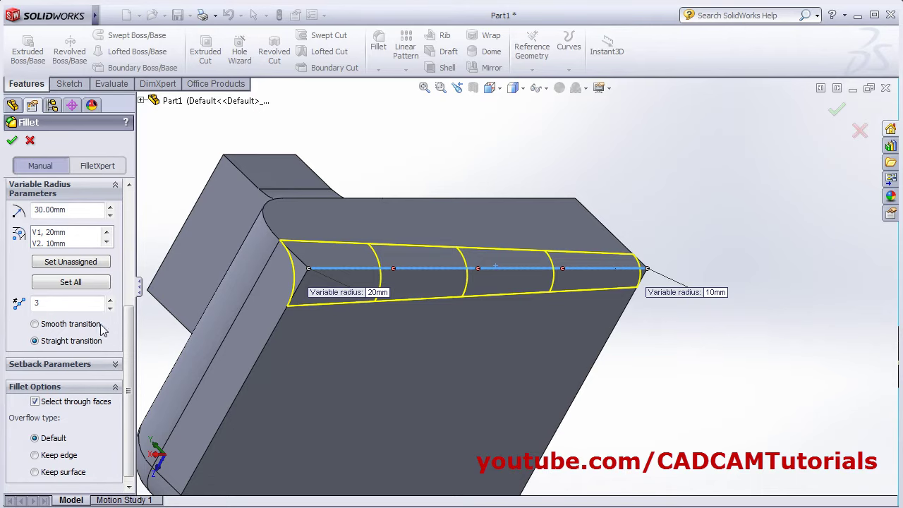
left_click(35, 324)
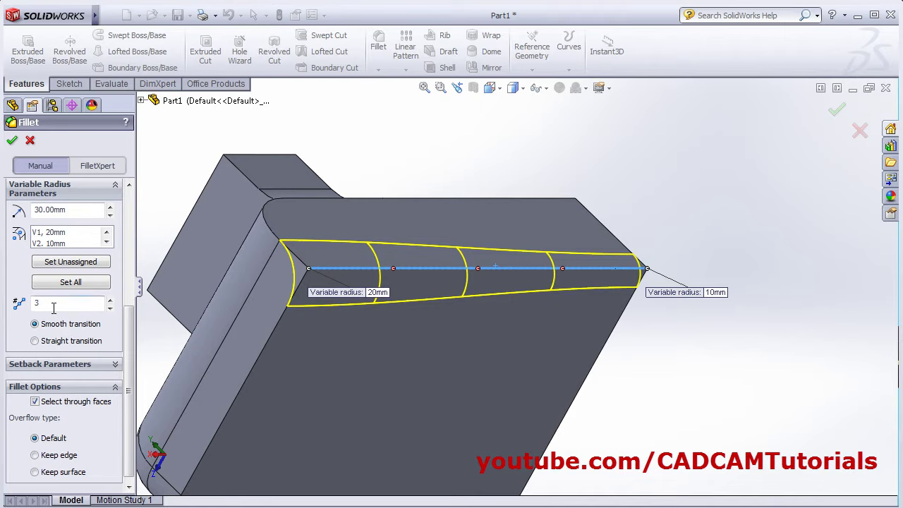
Set the number of control points to 2 and give the one nearest the 20 mm end a 25 mm radius at 50% of the edge
left_click_drag(54, 308, 25, 314)
type("2")
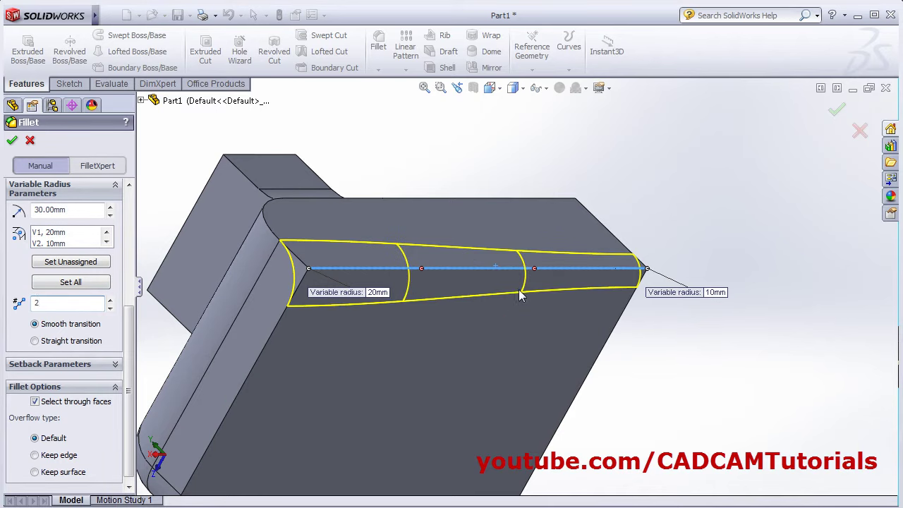
left_click(422, 269)
left_click(446, 182)
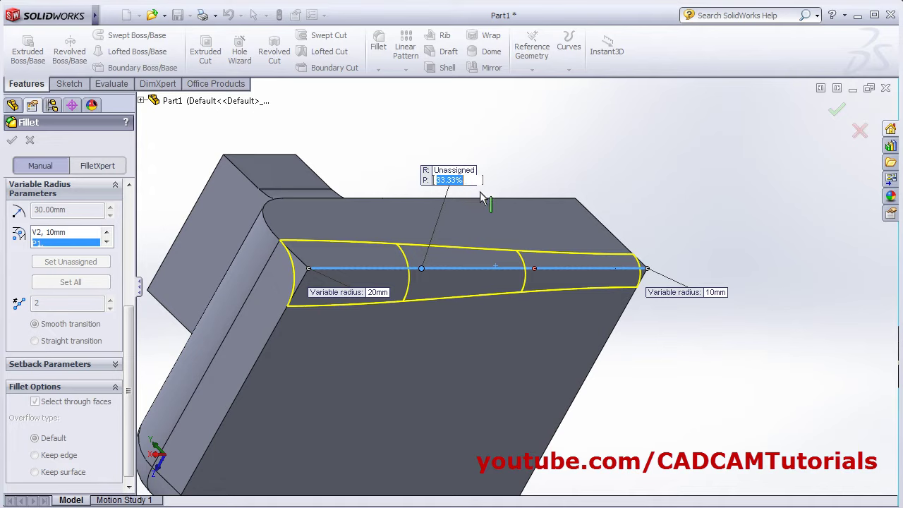
type("50")
key("Return")
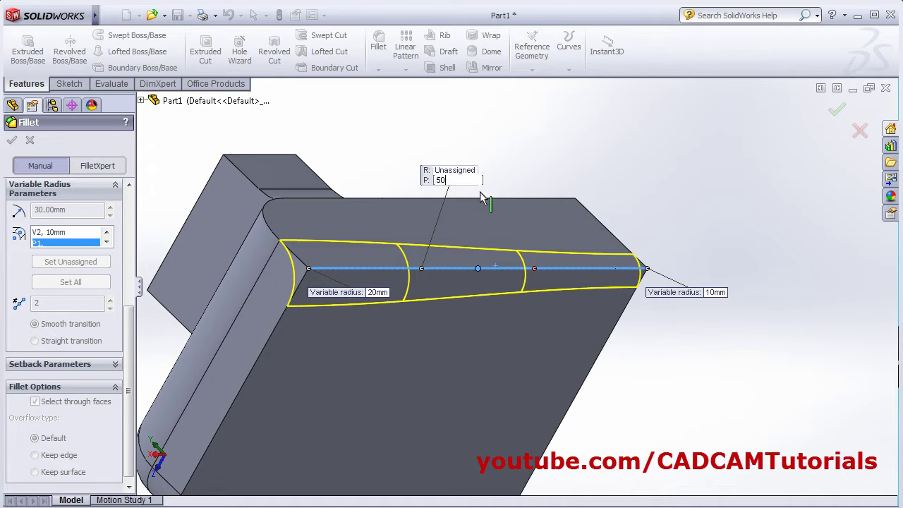
left_click(455, 170)
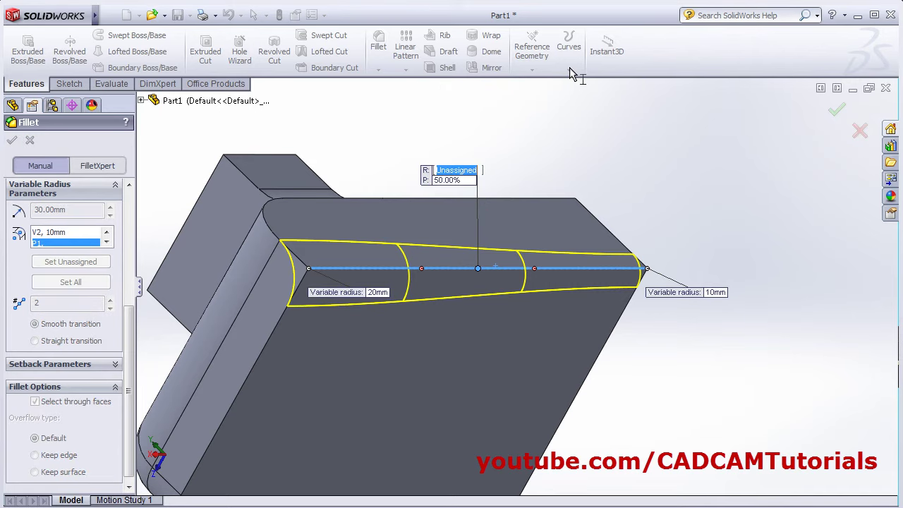
type("25")
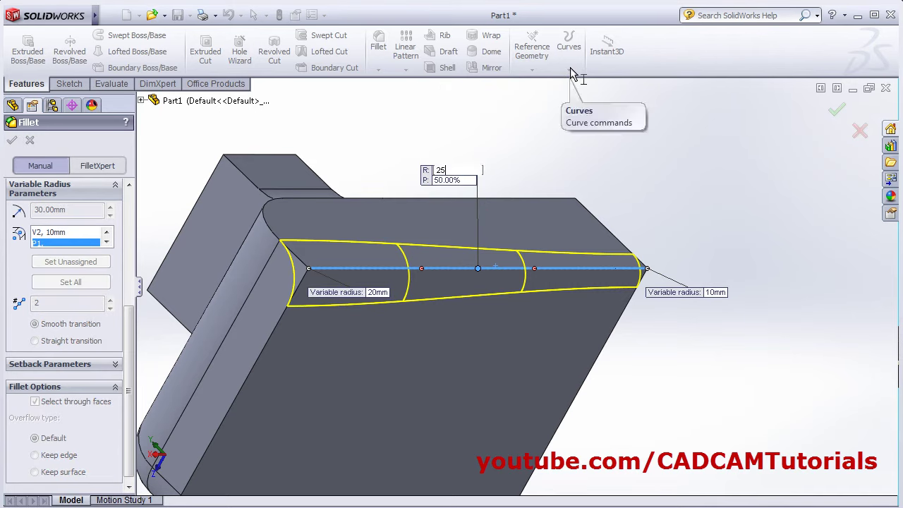
key("Return")
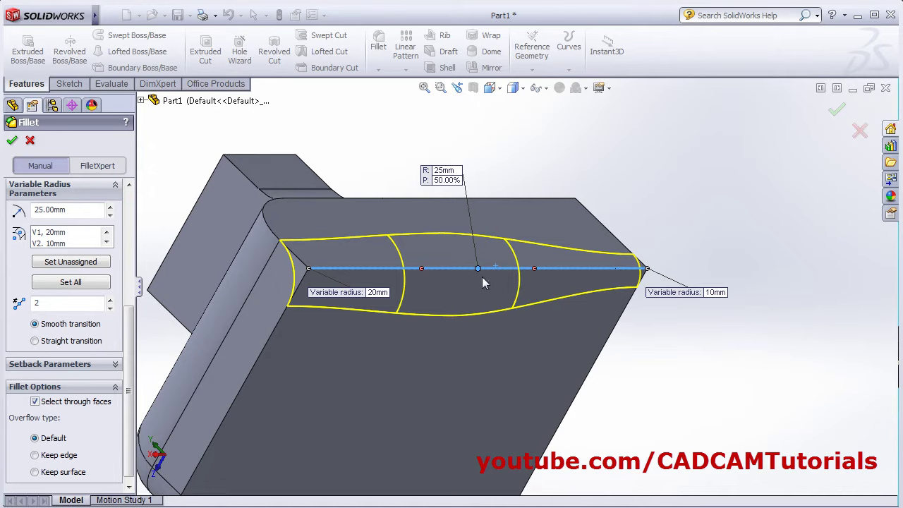
Give the control point nearest the 10 mm end a position of 75% along the edge and a 5 mm radius
middle_click_drag(482, 279, 538, 300)
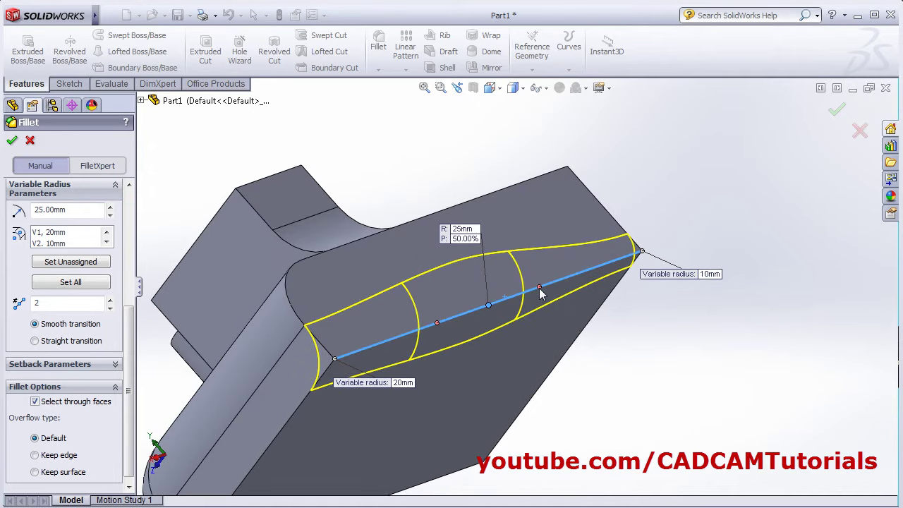
left_click(539, 288)
left_click(733, 302)
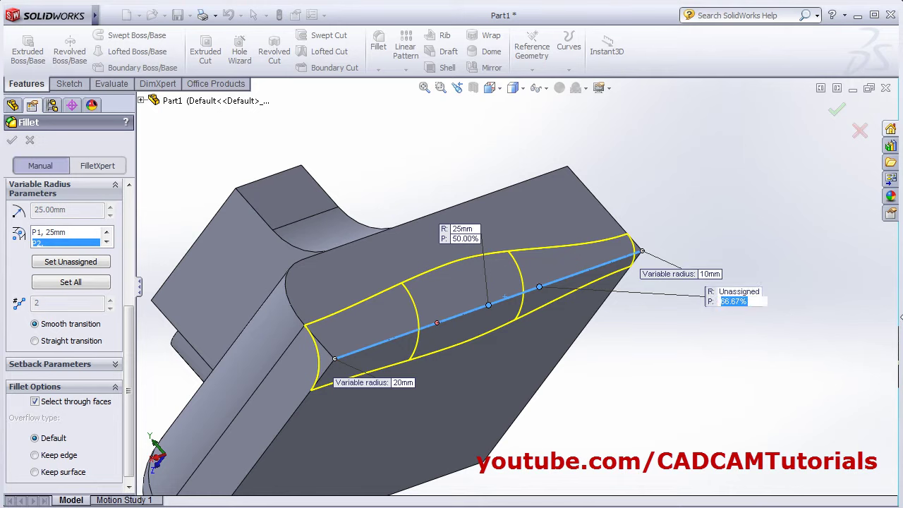
type("75")
key("Return")
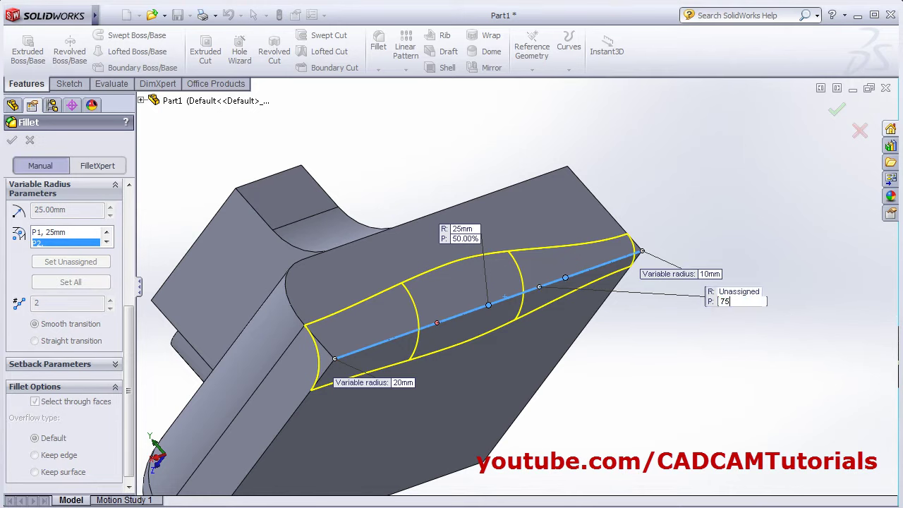
left_click(738, 292)
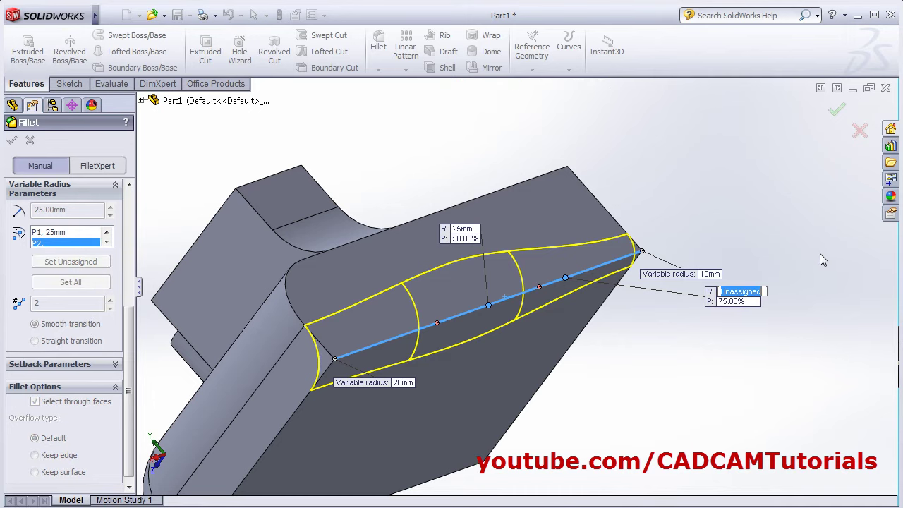
type("5")
key("Return")
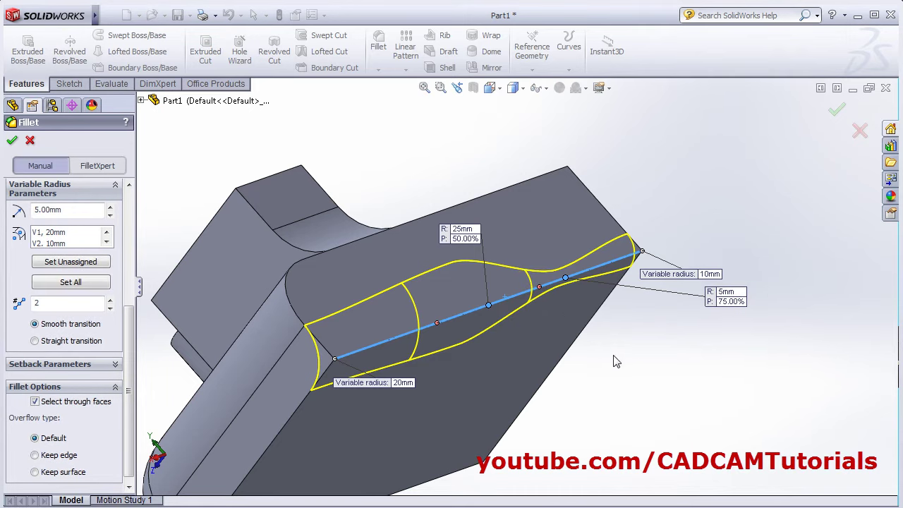
Create the variable radius fillet along the block's edge with Smooth transition and inspect its shape
middle_click_drag(661, 339, 382, 343)
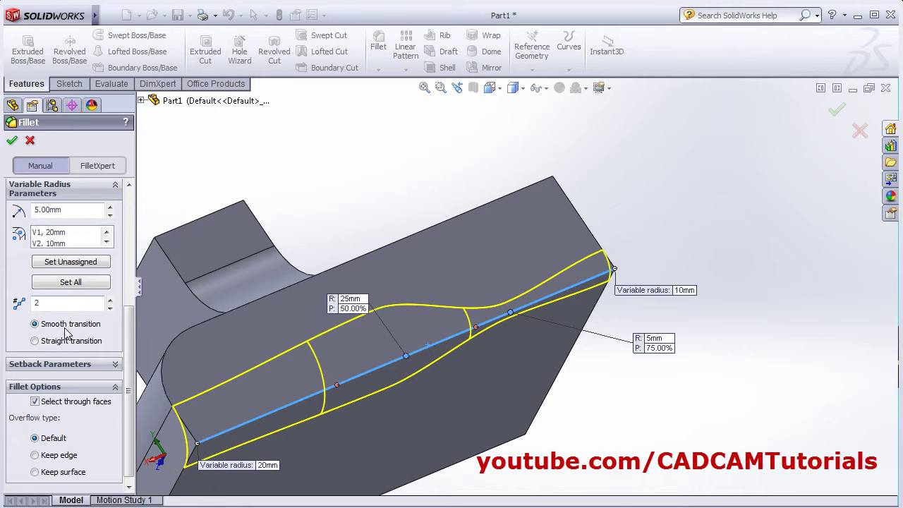
scroll(520, 339, "down", 2)
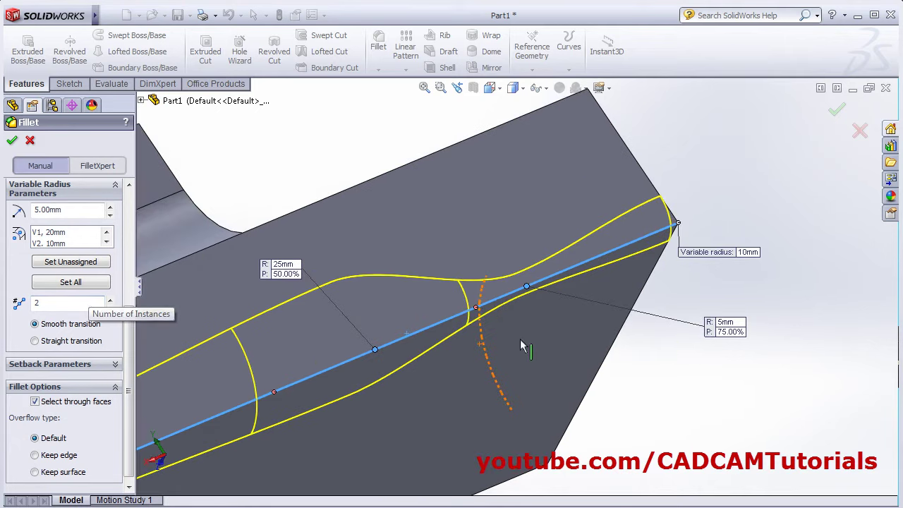
scroll(549, 309, "up", 4)
middle_click_drag(597, 310, 550, 316)
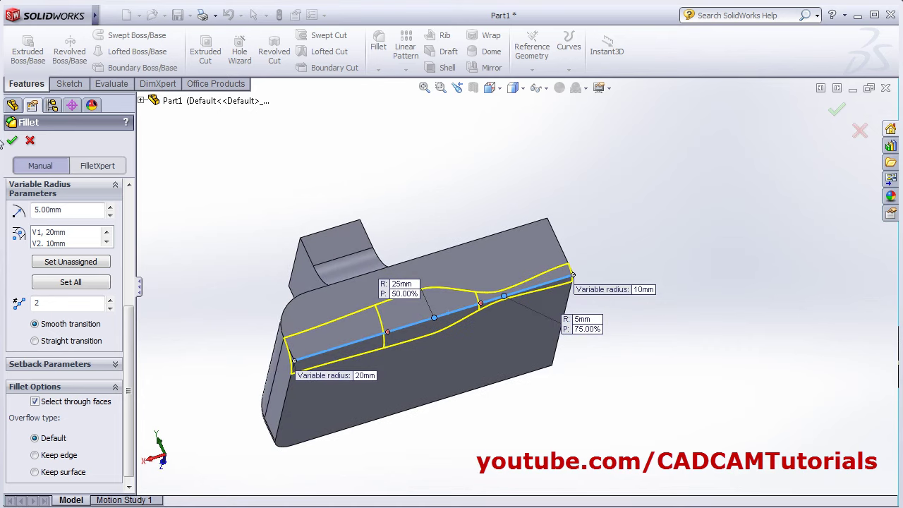
scroll(11, 141, "up", 3)
left_click(11, 141)
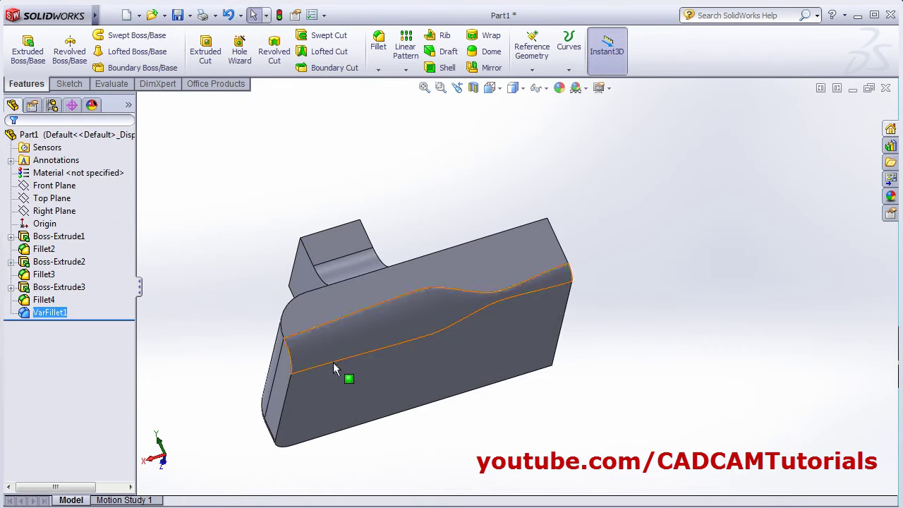
middle_click_drag(403, 415, 574, 312)
left_click(575, 313)
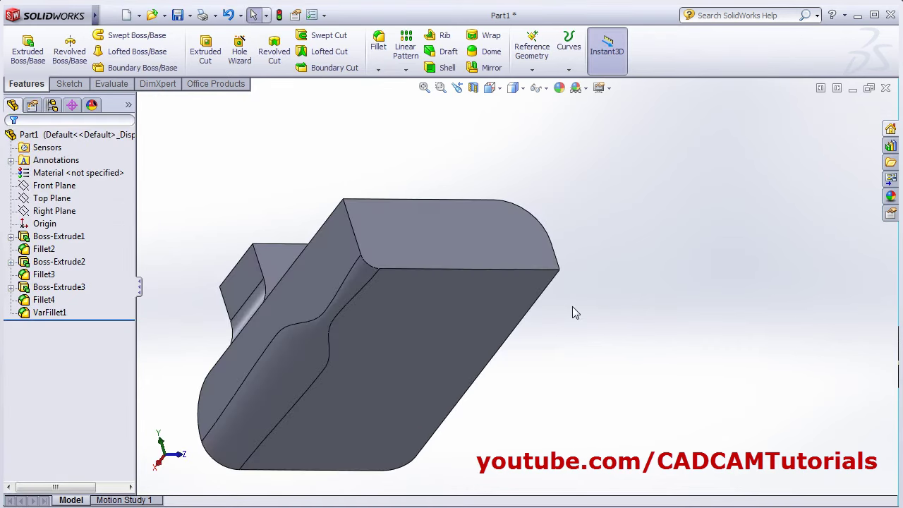
key("ctrl+shift+z")
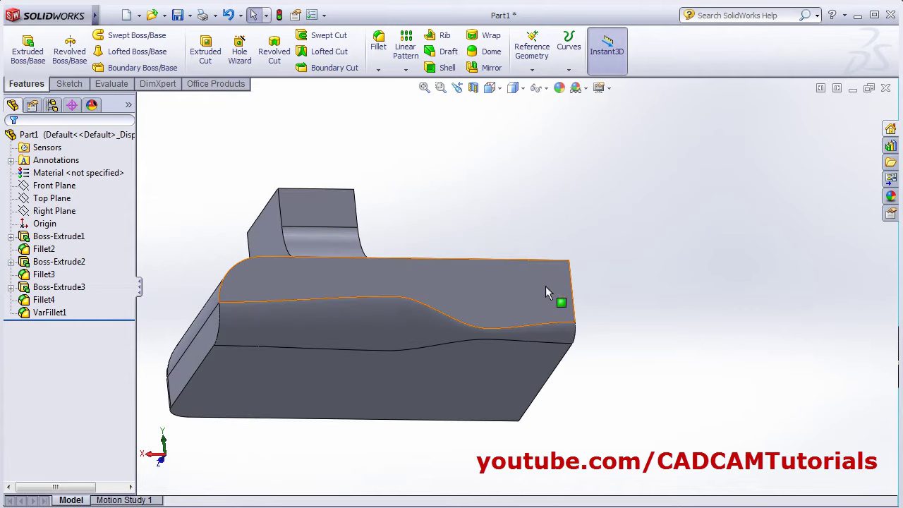
left_click(378, 46)
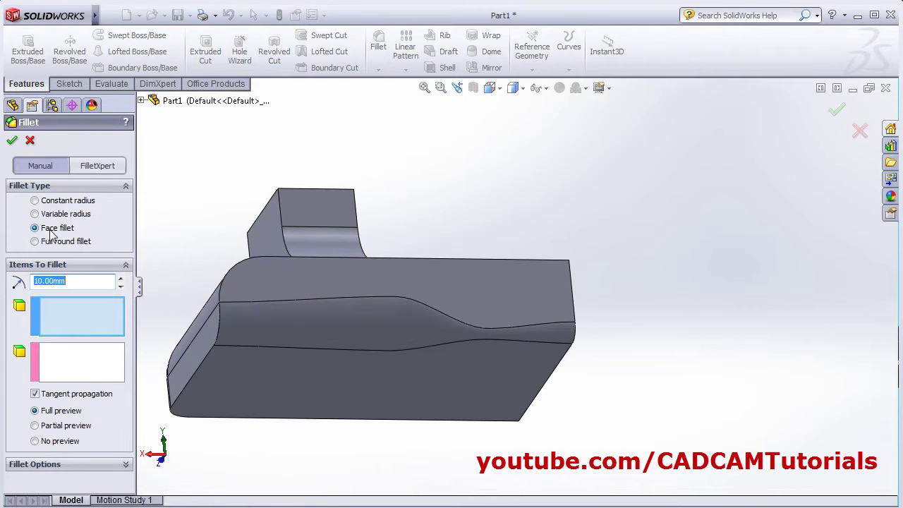
middle_click_drag(232, 210, 403, 327)
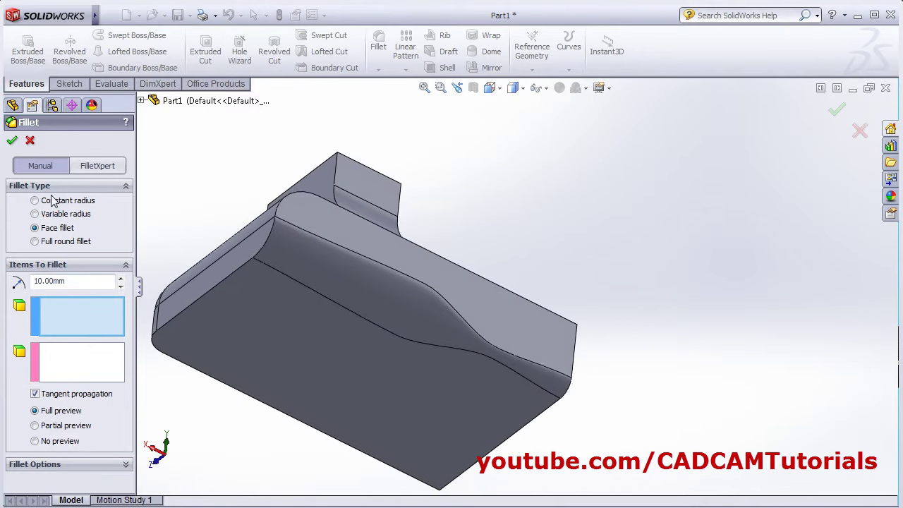
left_click(31, 141)
Delete the variable radius fillet VarFillet1 from the part
left_click(42, 312)
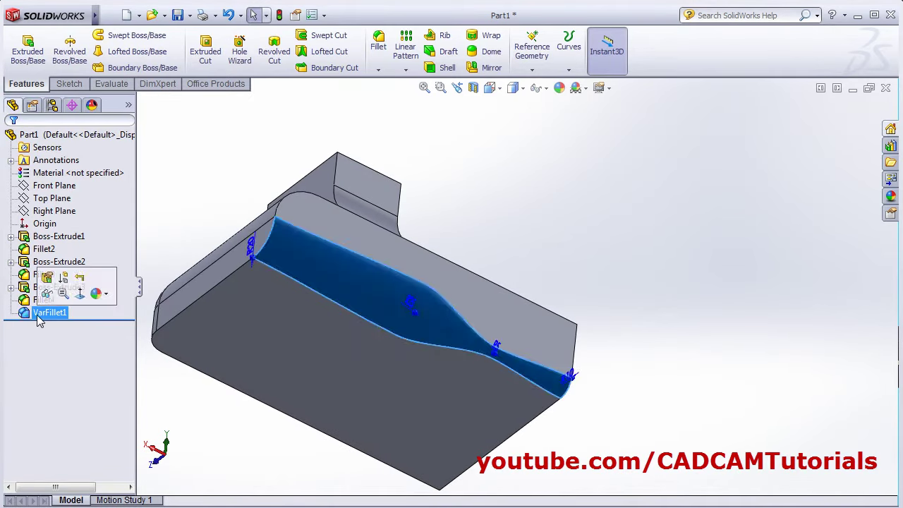
right_click(39, 314)
left_click(75, 380)
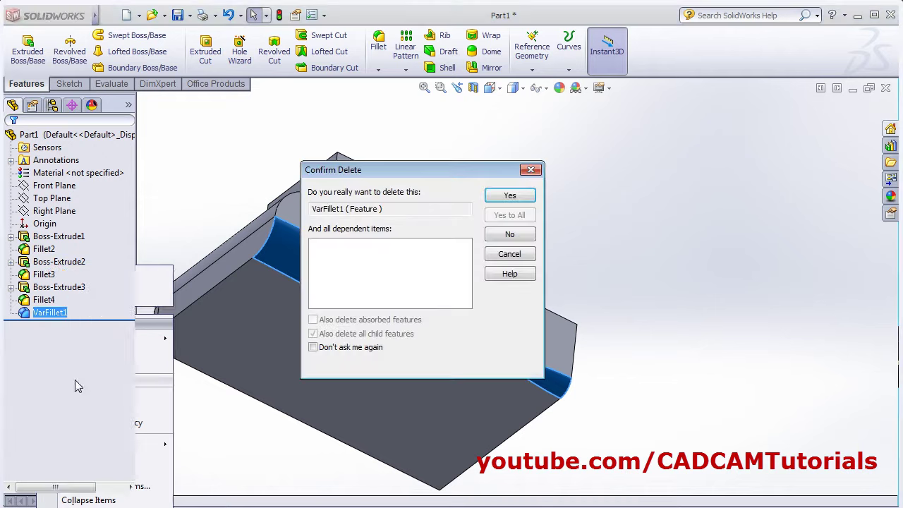
left_click(512, 196)
Delete the 15 mm fillet Fillet2 at the block's end
middle_click_drag(252, 387, 399, 206)
left_click(44, 250)
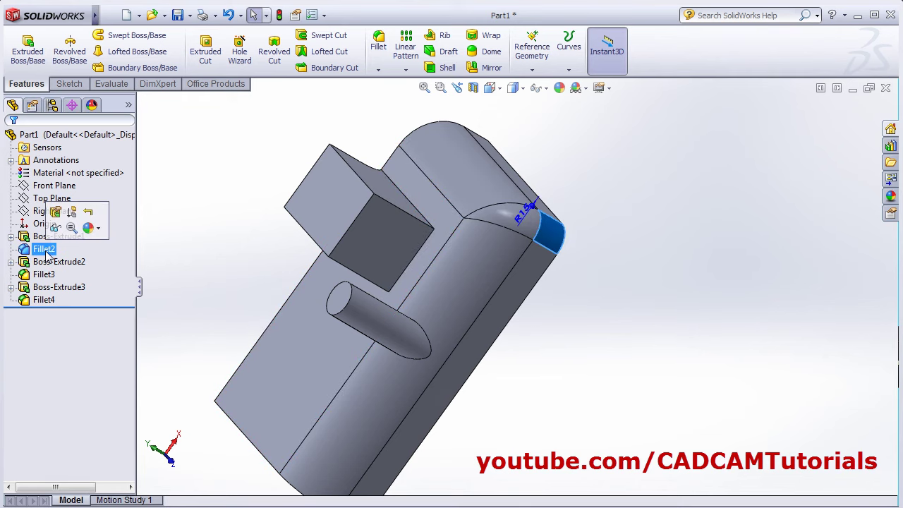
right_click(46, 251)
left_click(73, 315)
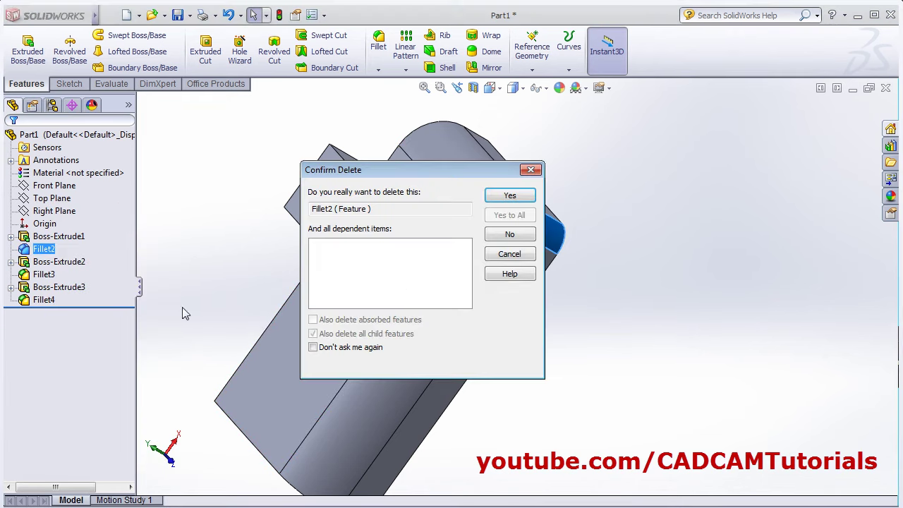
left_click(508, 196)
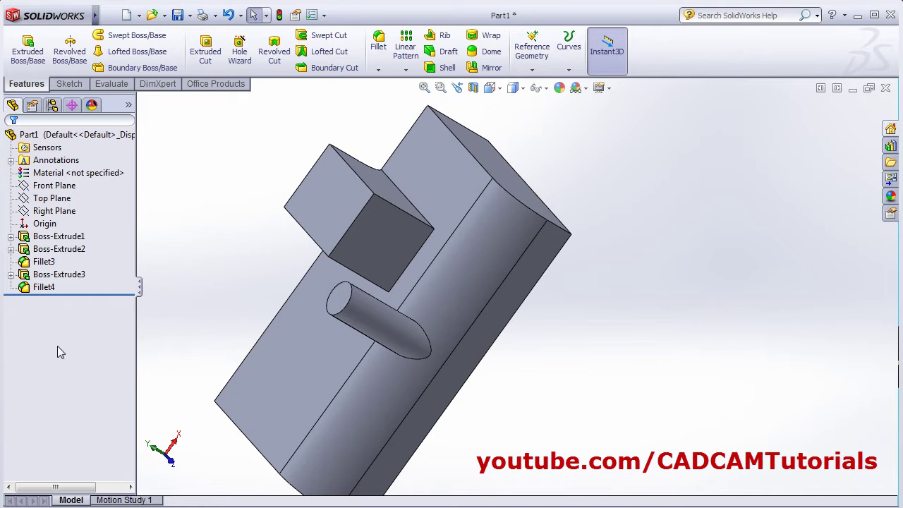
Delete Fillet3, the large fillet running along the block's long edge beside the cylindrical boss
middle_click_drag(292, 367, 258, 367)
left_click(46, 275)
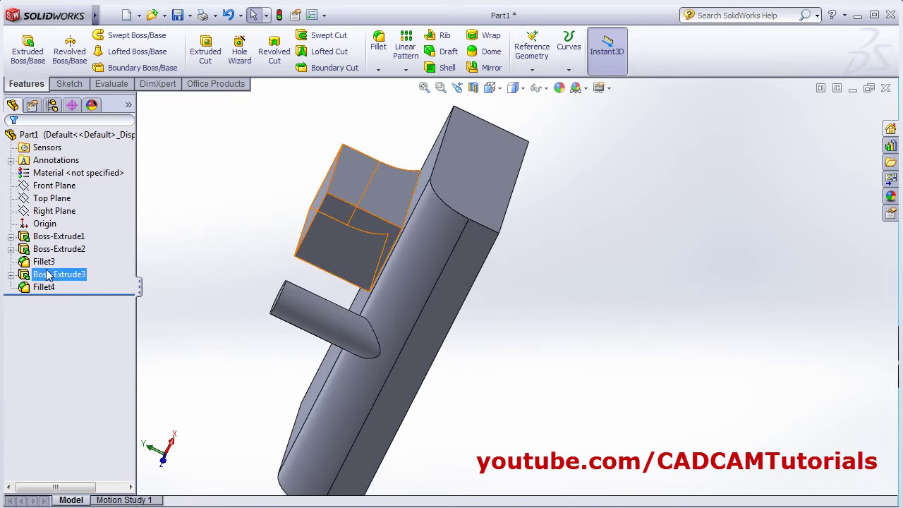
left_click(44, 262)
right_click(43, 263)
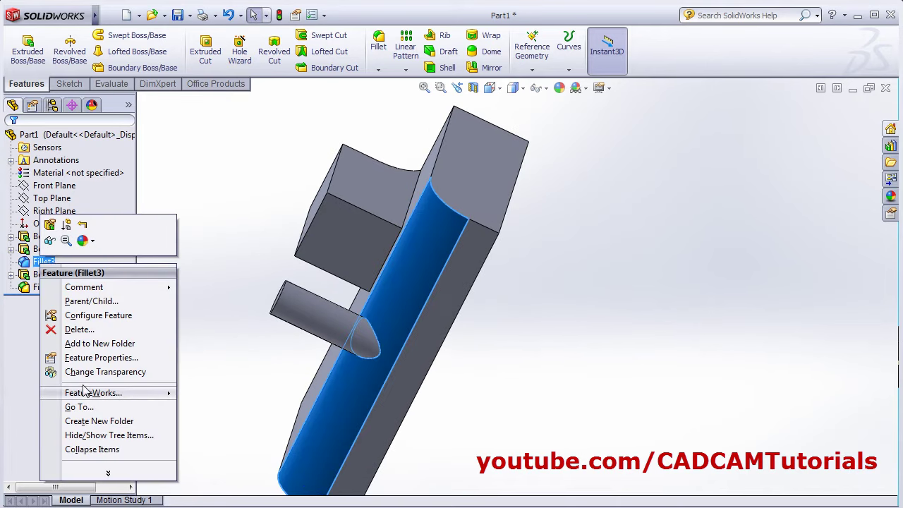
left_click(79, 330)
left_click(513, 197)
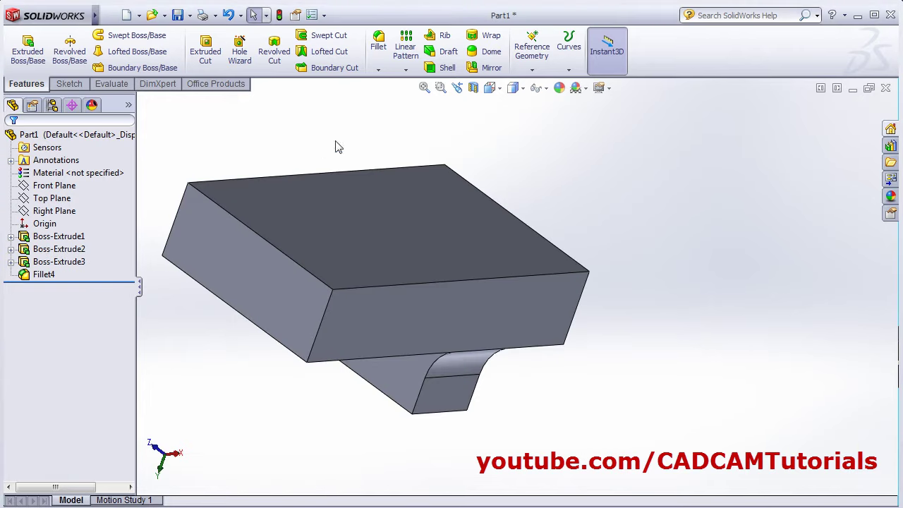
Start a 10 mm face fillet and select the block's four side faces as the first face set
left_click(379, 49)
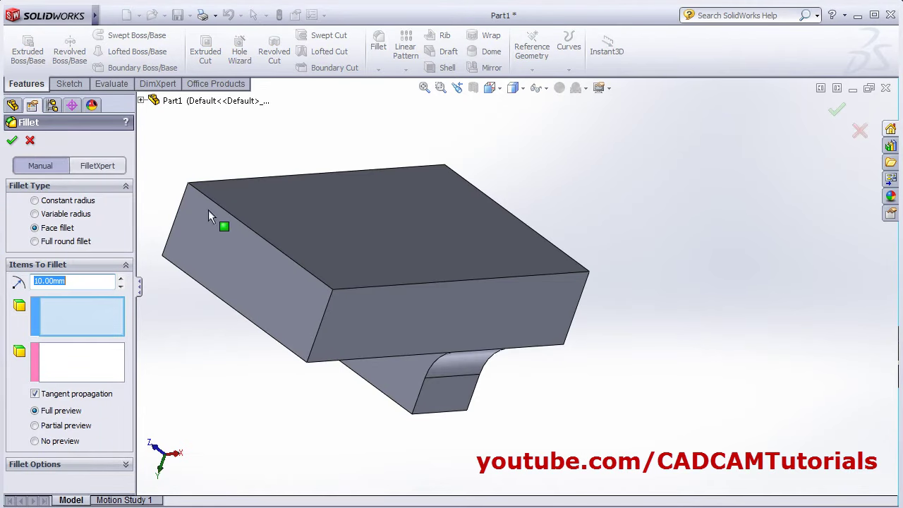
left_click(64, 314)
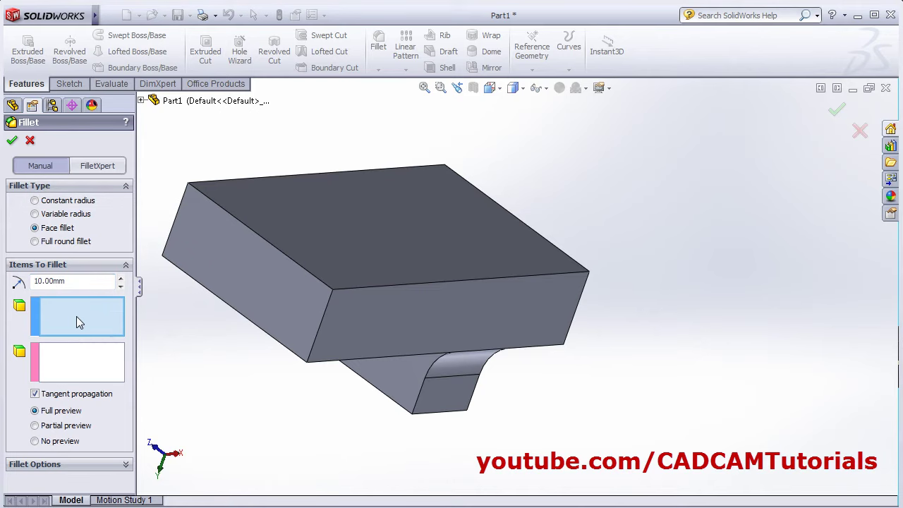
left_click(269, 293)
left_click(391, 318)
middle_click_drag(471, 325, 366, 291)
left_click(340, 294)
left_click(366, 291)
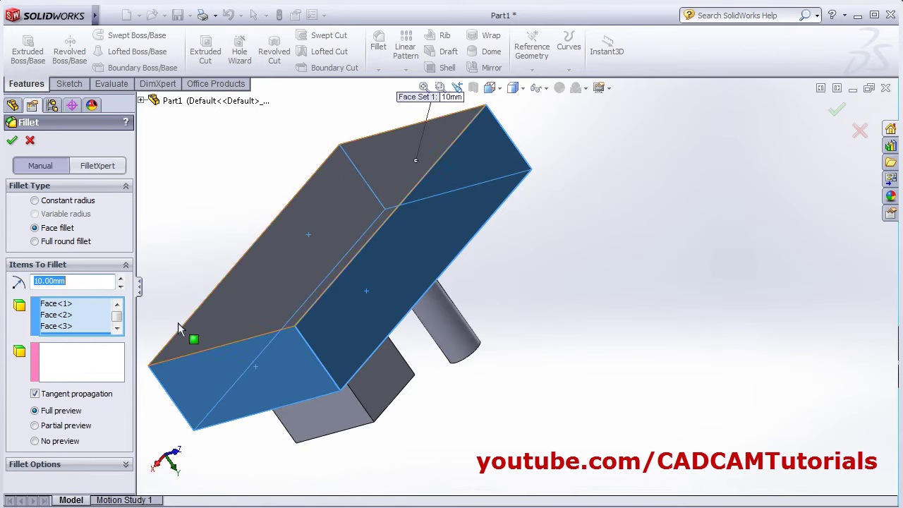
Assign the block's large flat face opposite the bosses as the second face set and create the face fillet
left_click(75, 364)
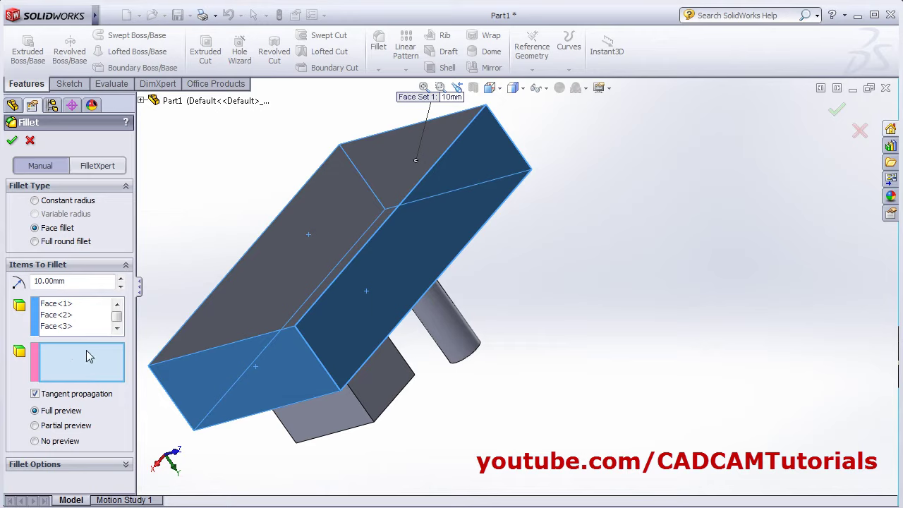
left_click(260, 279)
middle_click_drag(260, 279, 434, 367)
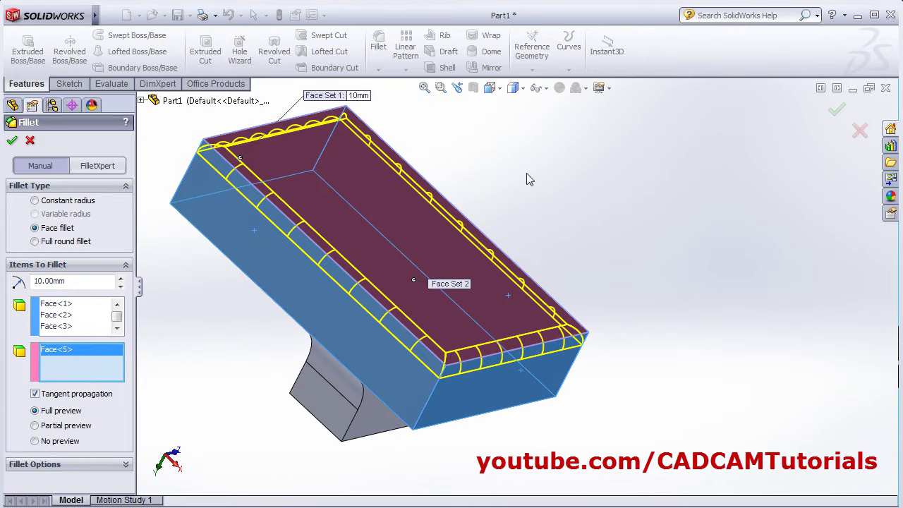
middle_click_drag(369, 331, 303, 393)
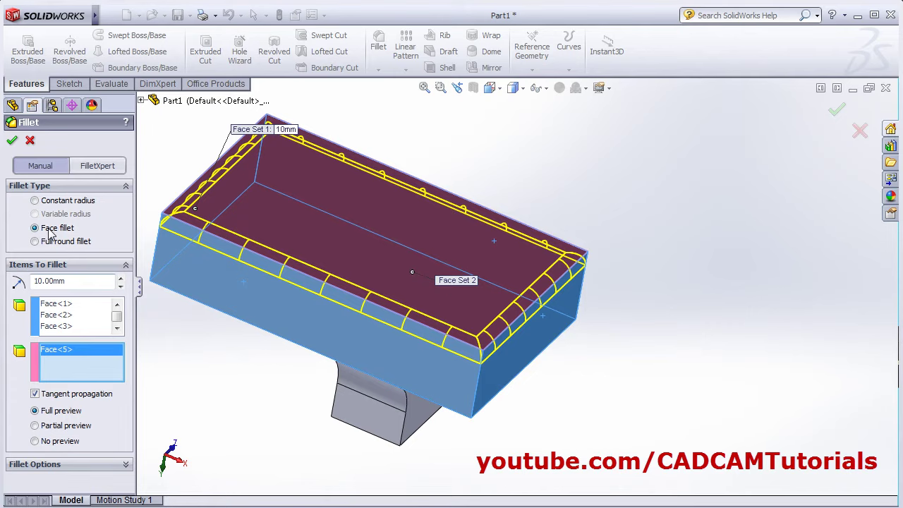
left_click(13, 142)
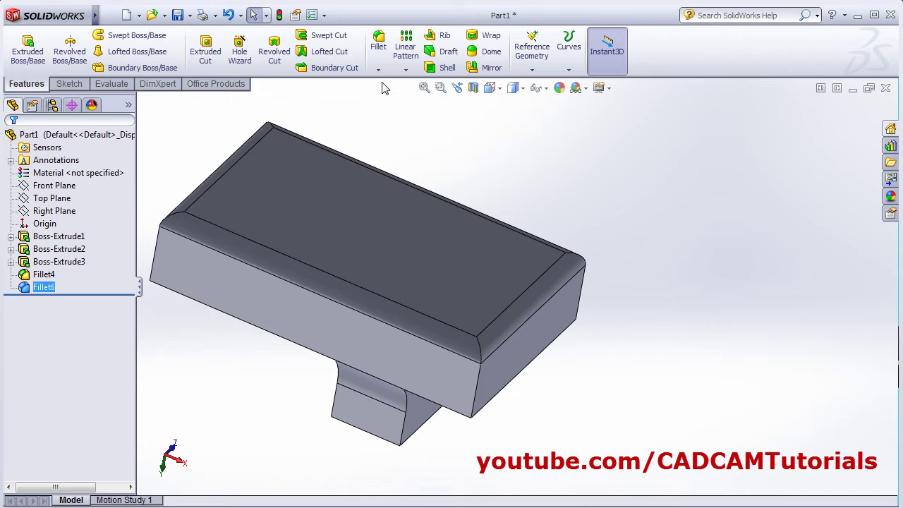
left_click(379, 44)
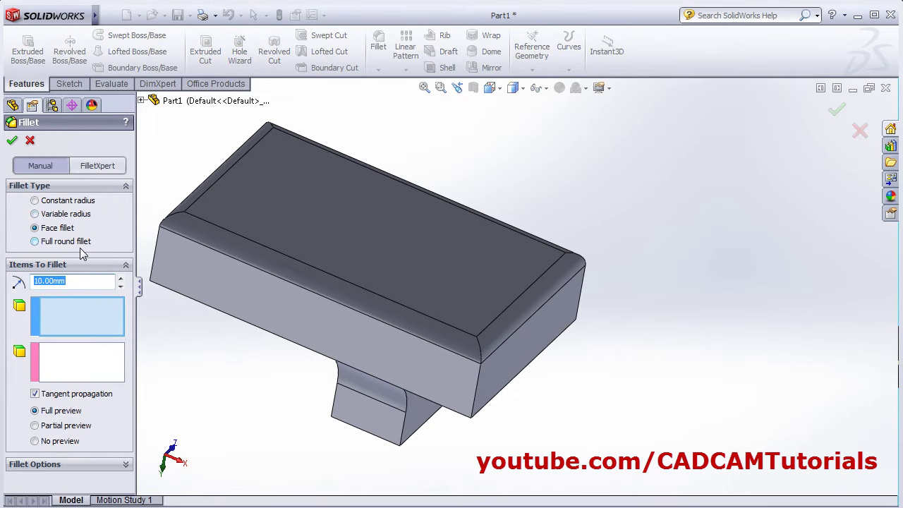
middle_click_drag(339, 374, 125, 247)
left_click(30, 139)
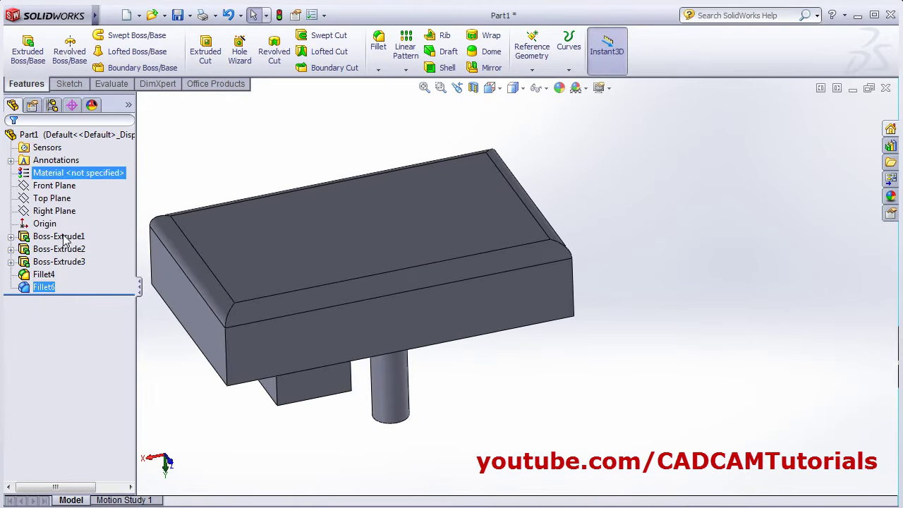
Delete the face fillet Fillet6 from the block
right_click(41, 288)
left_click(71, 355)
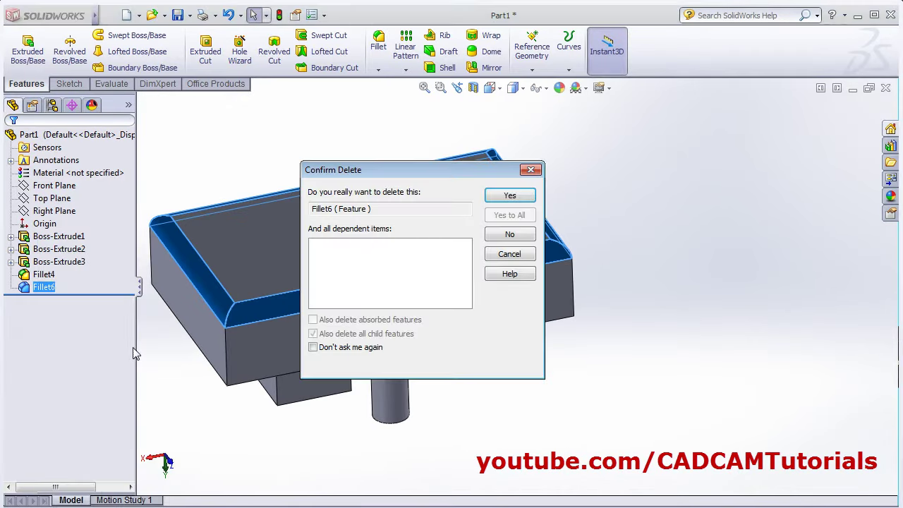
left_click(510, 195)
Start a full round fillet and select the block's long side face nearest the cylindrical boss as side face set 1
middle_click_drag(523, 201, 356, 381)
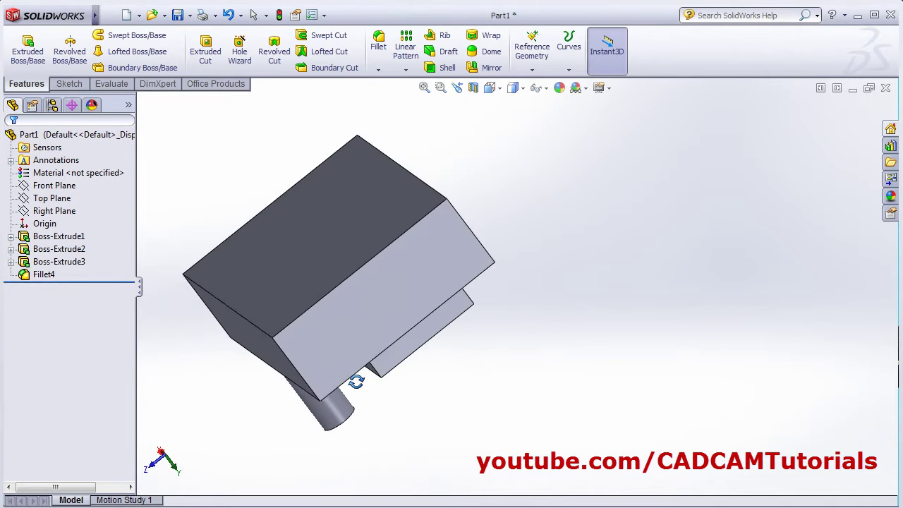
left_click(378, 44)
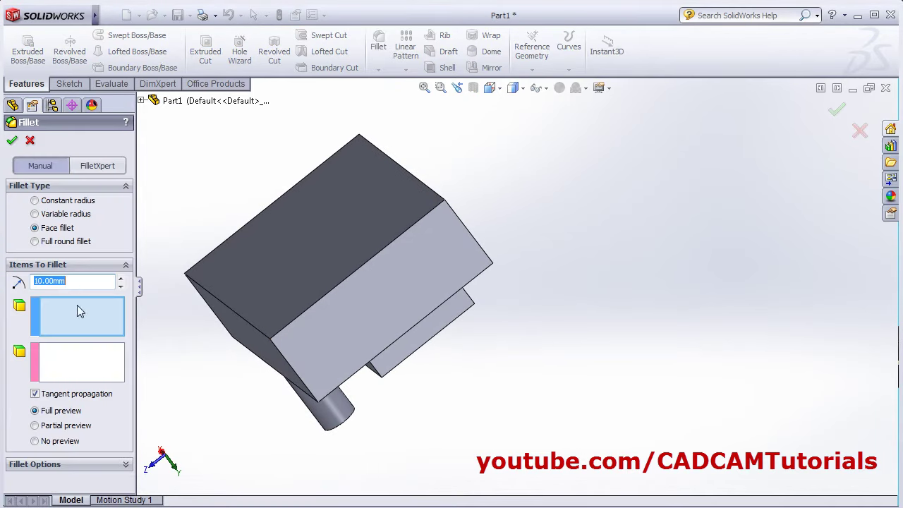
left_click(52, 244)
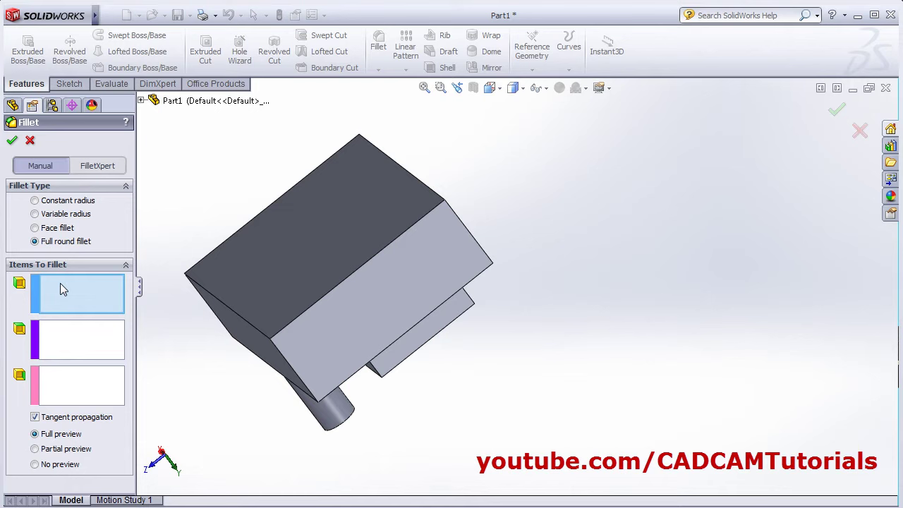
middle_click_drag(389, 387, 681, 286)
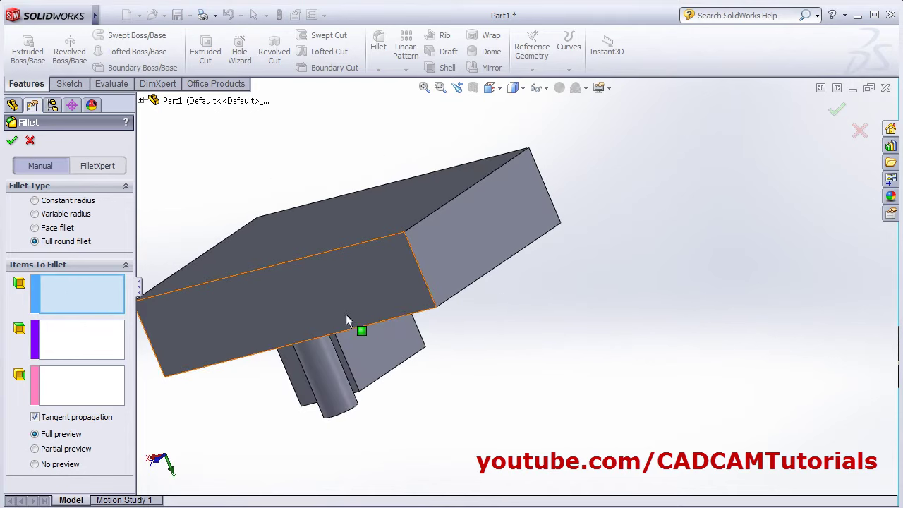
left_click(345, 285)
middle_click_drag(507, 290, 504, 313)
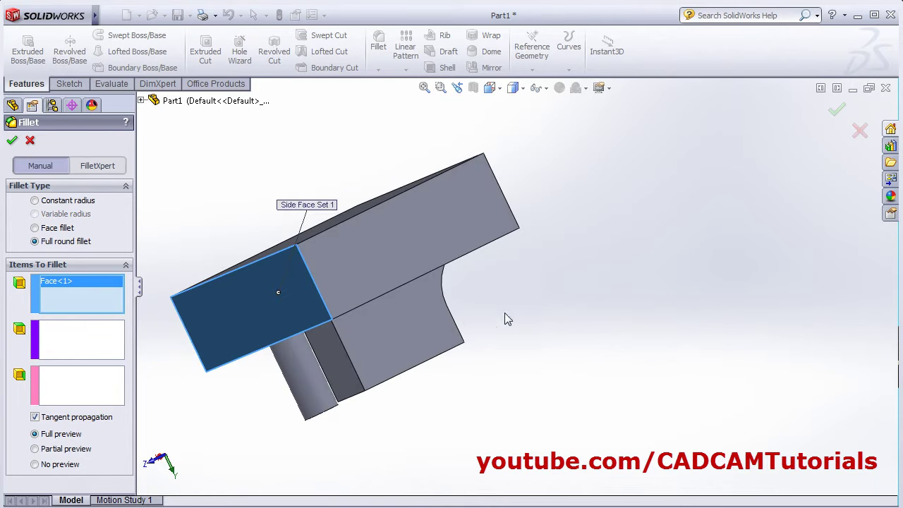
Assign the end face flush with the rectangular boss as center face, the opposite long side as side face set 2, and create the full round fillet
left_click(77, 336)
left_click(364, 264)
left_click(76, 396)
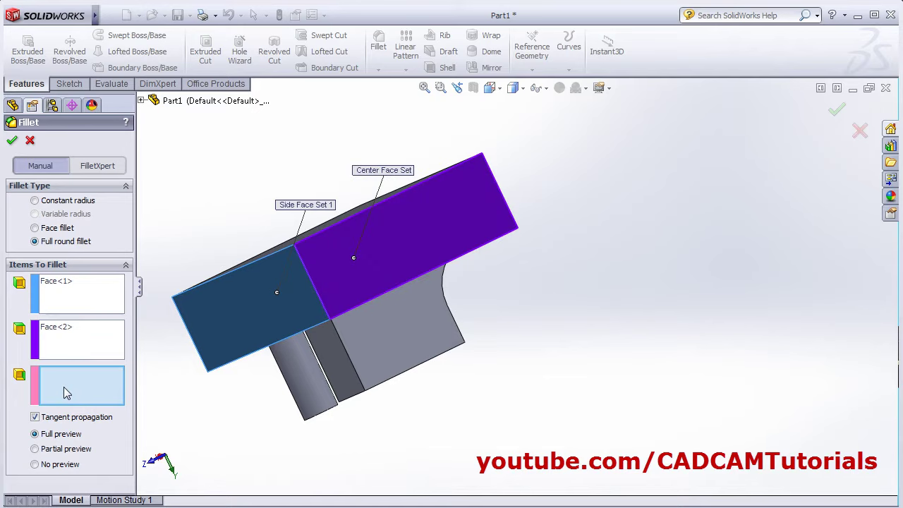
middle_click_drag(683, 327, 592, 377)
left_click(368, 256)
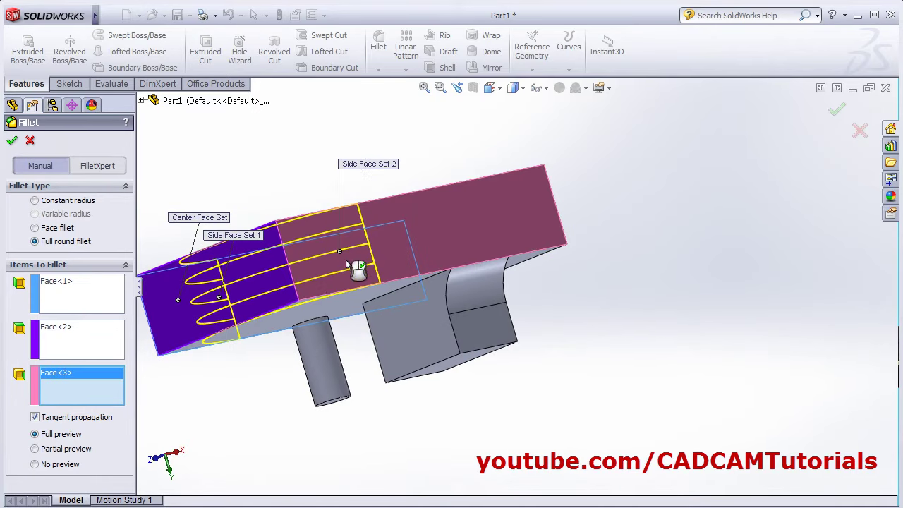
middle_click_drag(346, 260, 453, 210)
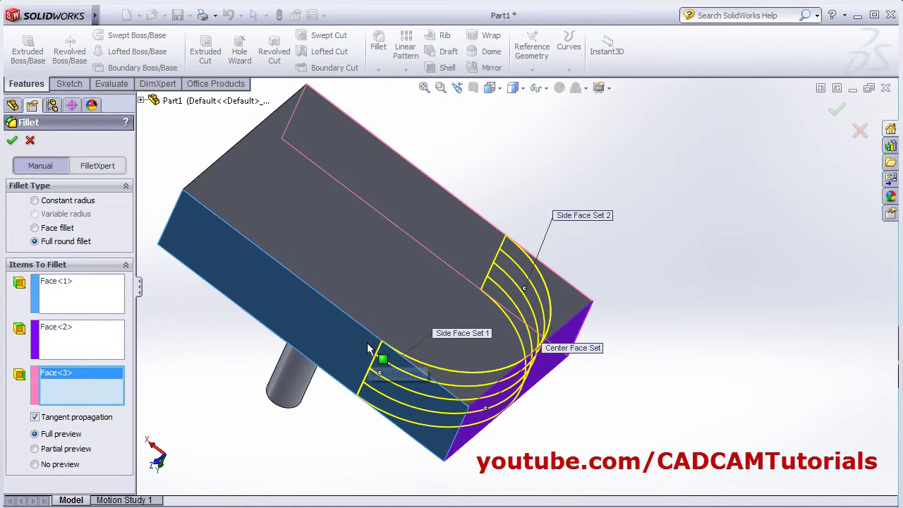
left_click(13, 141)
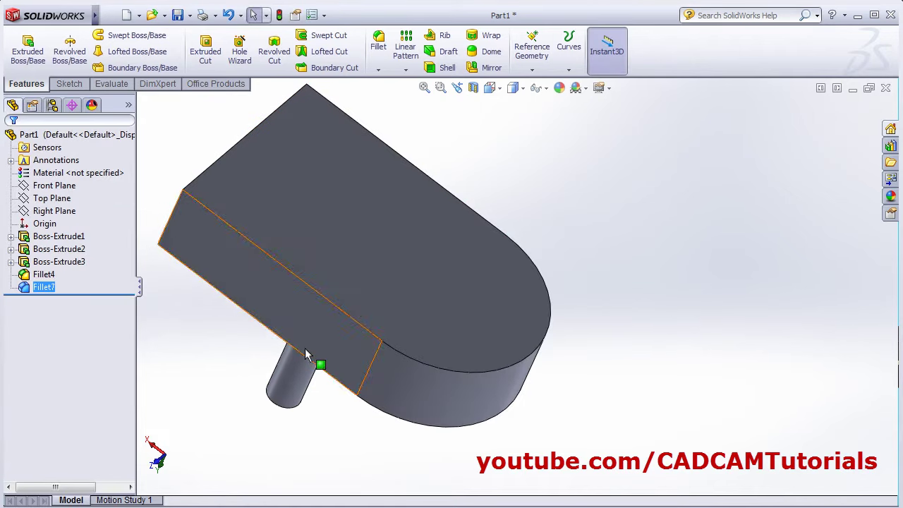
Start a chamfer on the vertical corner edge of the block's flat end, on the side of the filleted rectangular boss
middle_click_drag(319, 365, 559, 477)
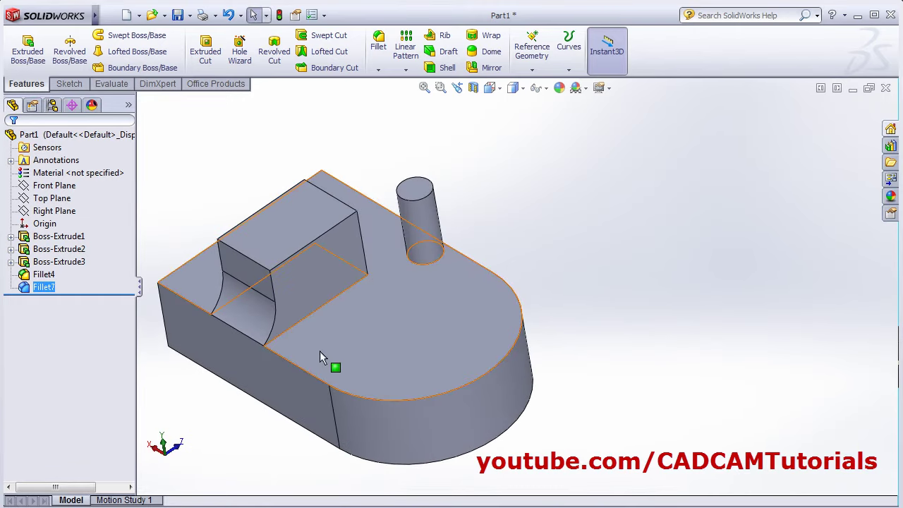
middle_click_drag(323, 365, 343, 318)
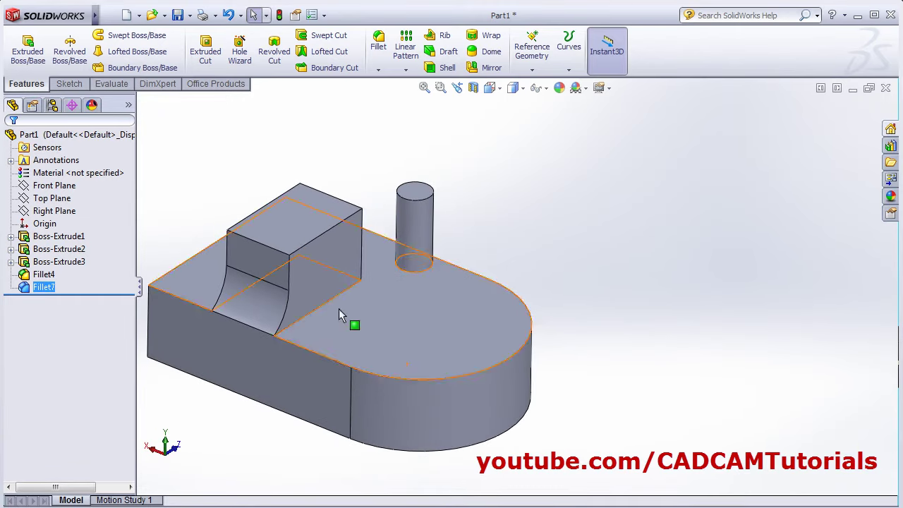
left_click(379, 70)
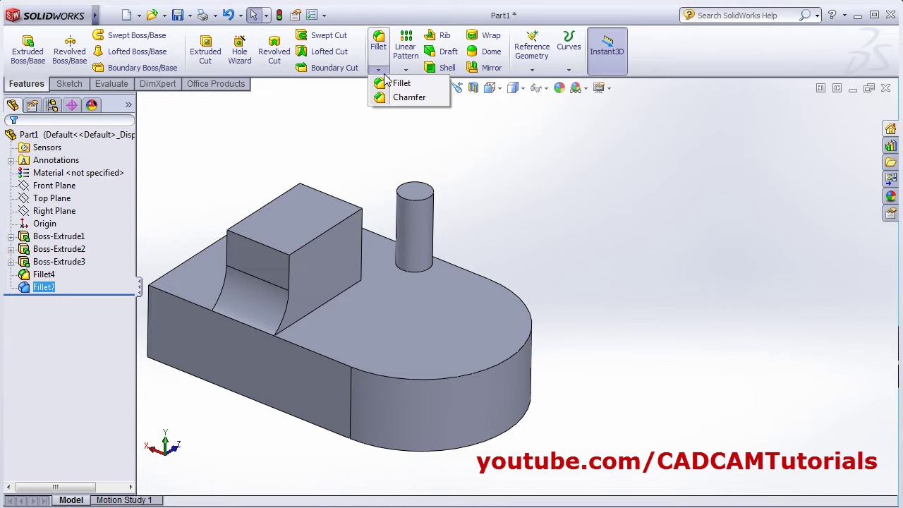
left_click(402, 100)
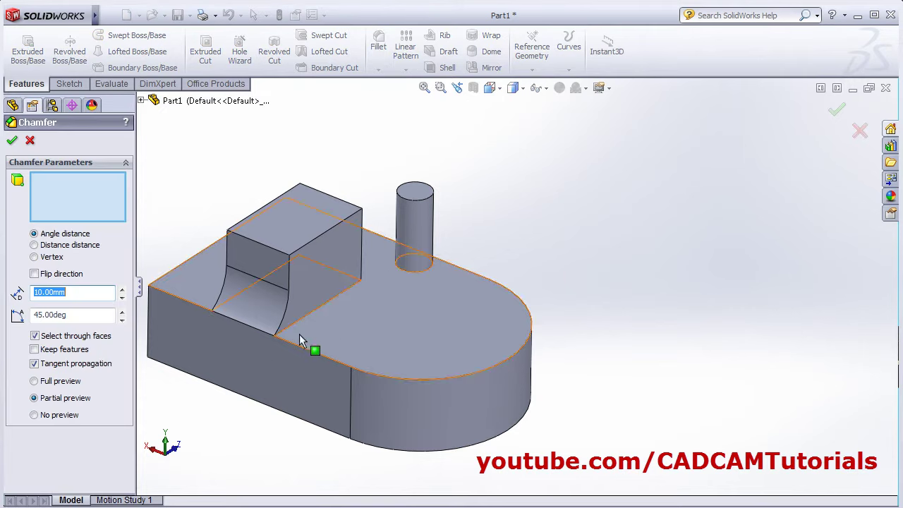
middle_click_drag(299, 334, 419, 409)
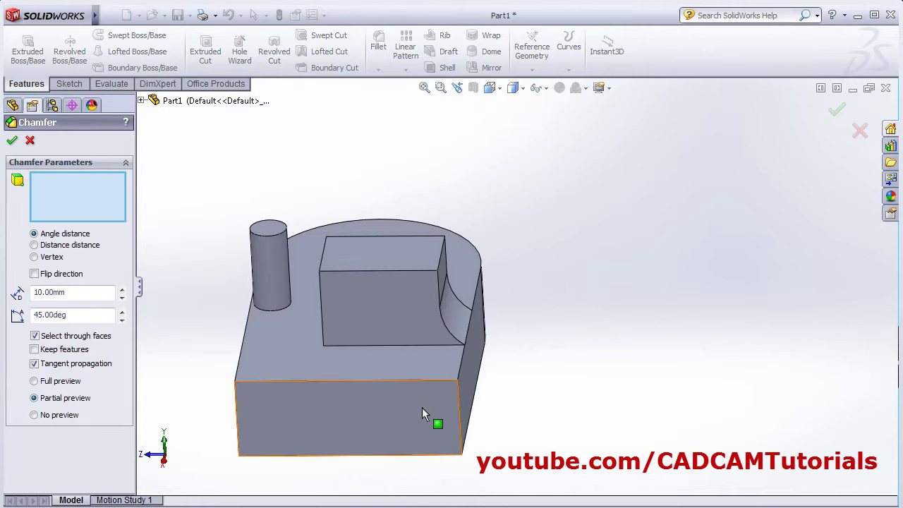
left_click(462, 425)
middle_click_drag(477, 308, 484, 335)
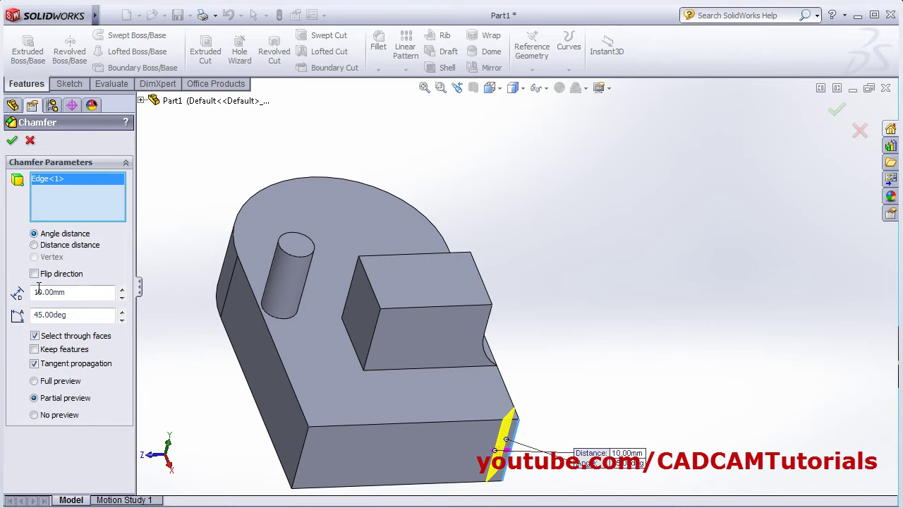
Set the corner chamfer's angle to 60 degrees and its distance to 15 mm
left_click(37, 314)
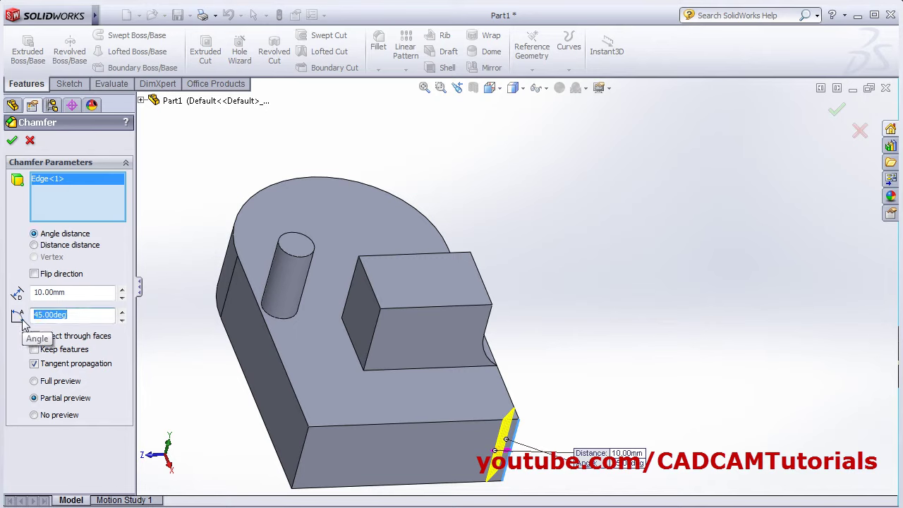
type("60")
key("Return")
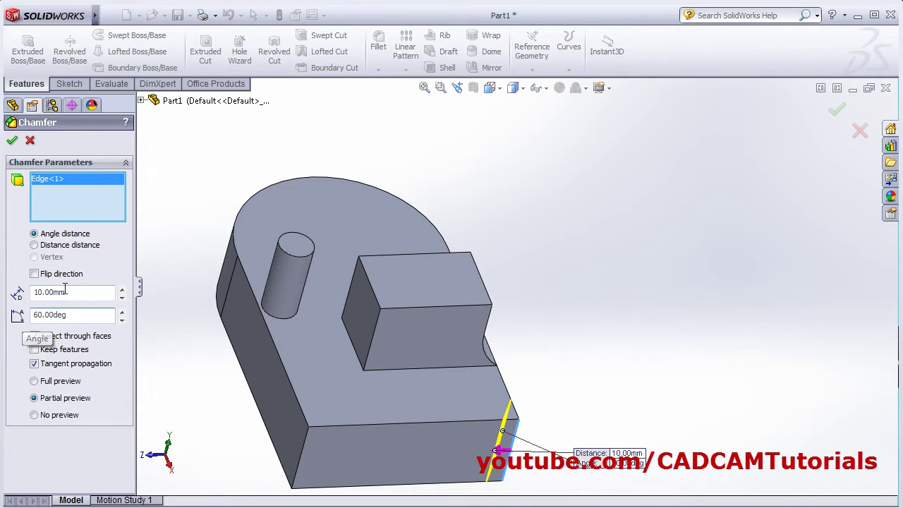
left_click(32, 292)
type("15")
key("Return")
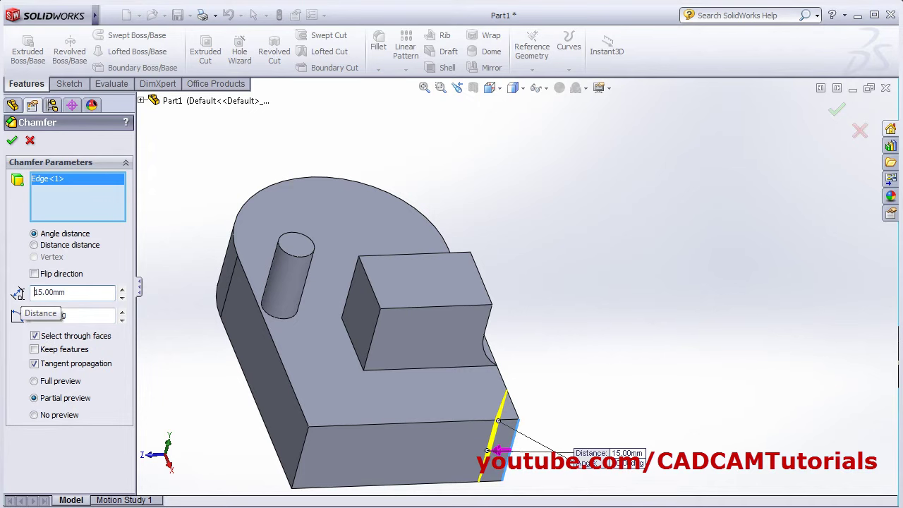
middle_click_drag(375, 312, 435, 349)
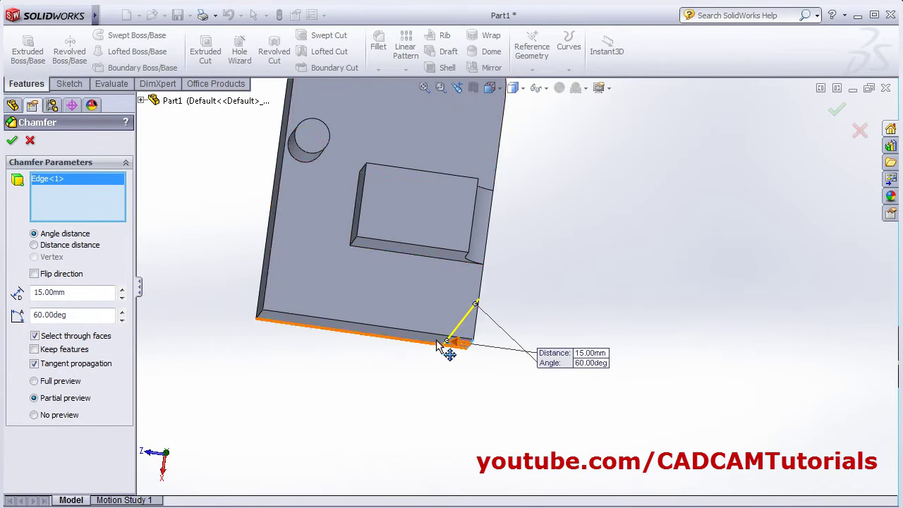
Toggle the corner chamfer's flip direction on and off to compare both orientations, leaving it unflipped
left_click(35, 275)
left_click(35, 274)
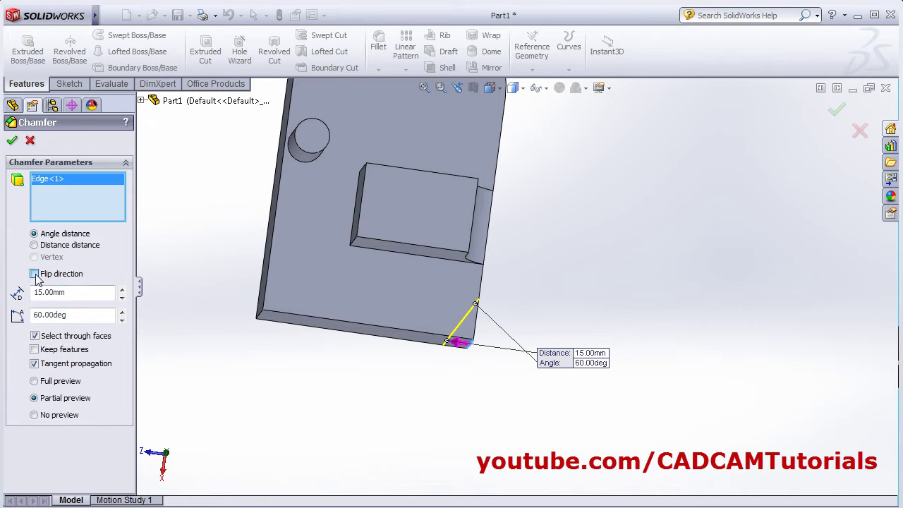
left_click(35, 274)
left_click(35, 275)
middle_click_drag(226, 318, 308, 256)
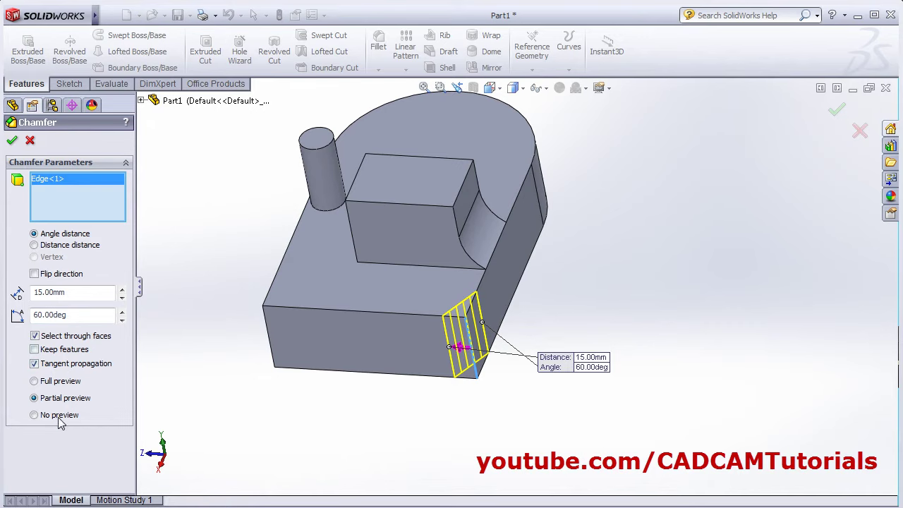
Turn on full preview and switch the corner chamfer to distance distance with a second distance of 25 mm
left_click(34, 381)
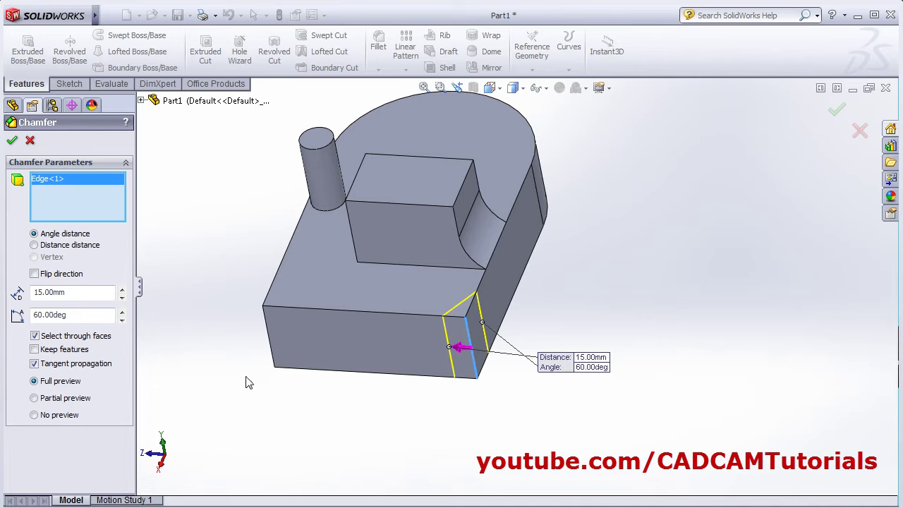
mouse_move(249, 382)
middle_mouse_down()
mouse_move(275, 395)
mouse_move(242, 379)
middle_mouse_up()
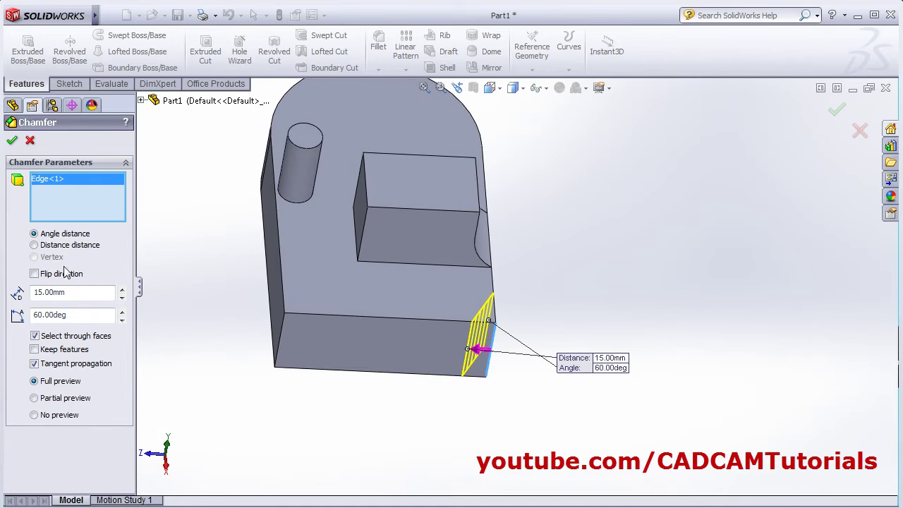
left_click(34, 244)
double_click(75, 315)
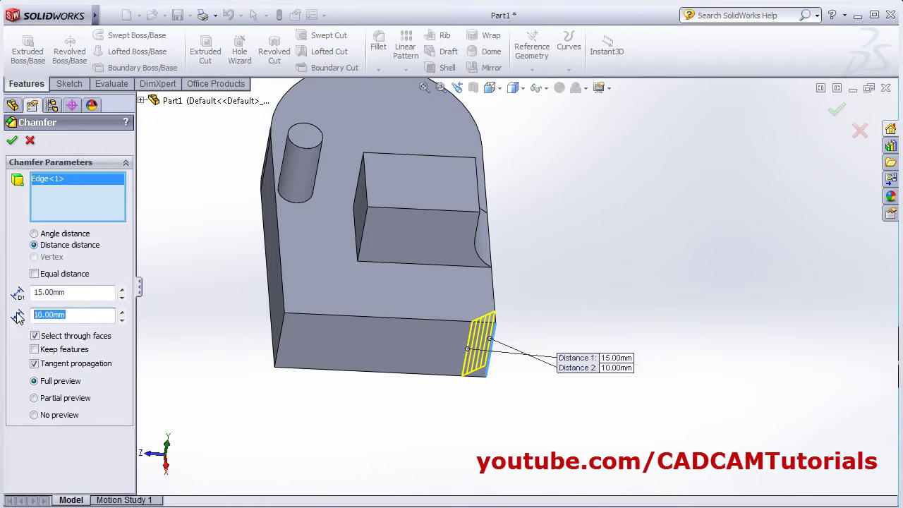
type("25")
key("Return")
middle_click_drag(413, 332, 436, 413)
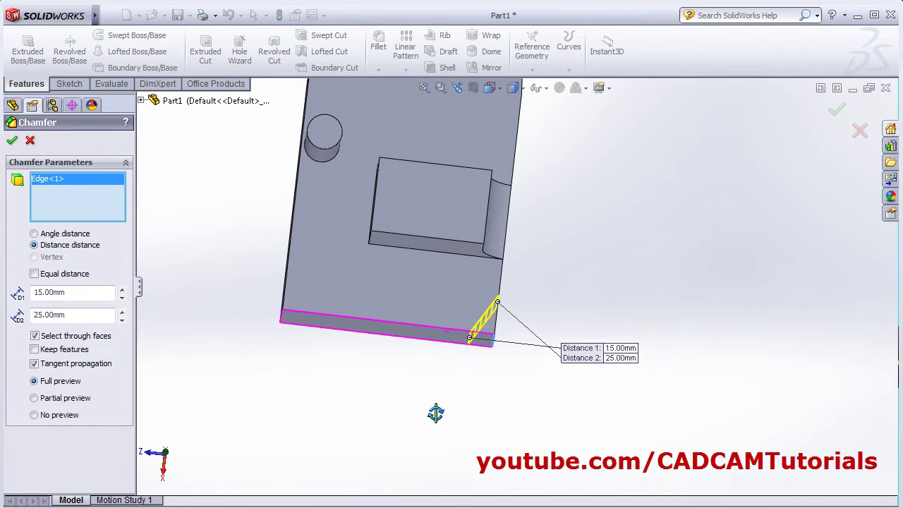
Make the corner chamfer's two distances equal at 15 mm and create it
left_click(36, 277)
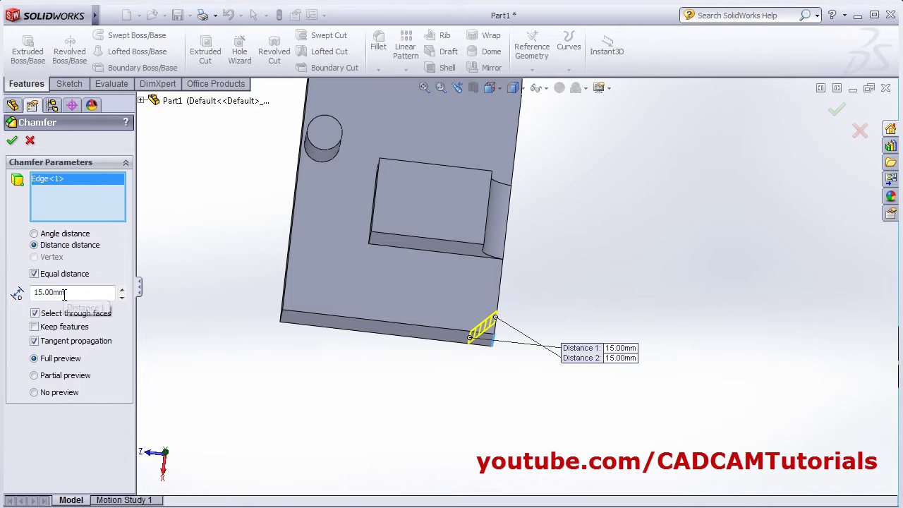
left_click(11, 140)
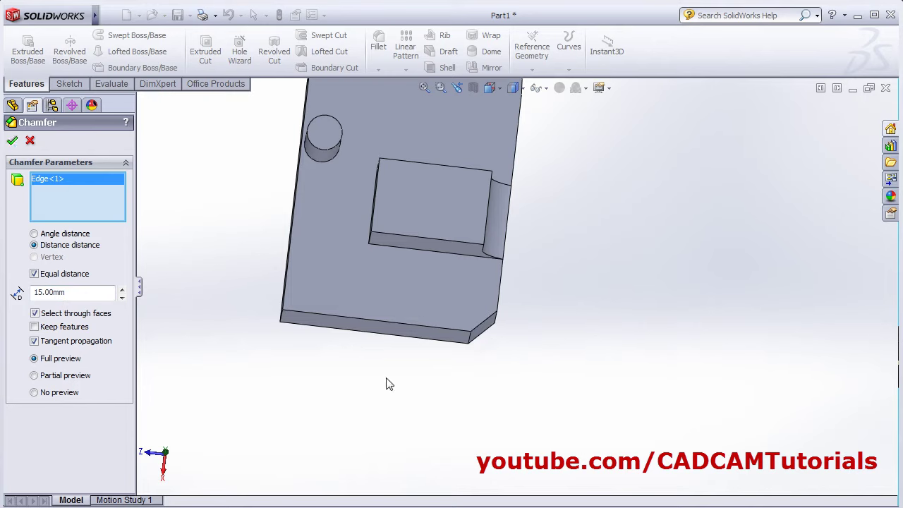
middle_click_drag(388, 383, 396, 321)
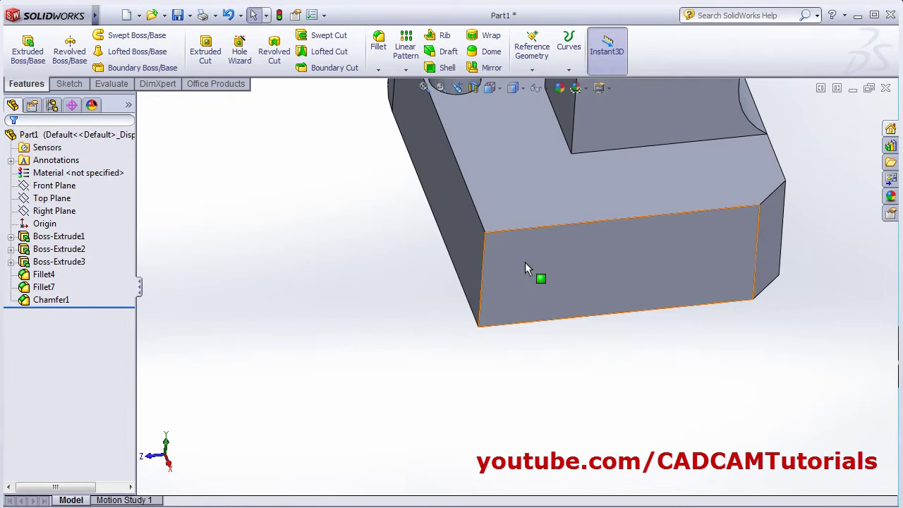
Start a vertex chamfer on the flat end's other upper corner with equal distances of 20 mm
left_click(379, 70)
left_click(400, 98)
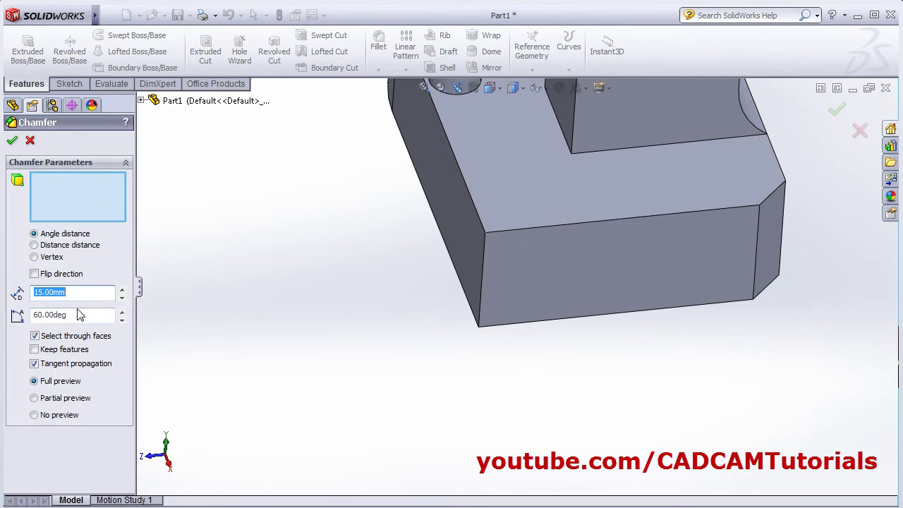
left_click(39, 259)
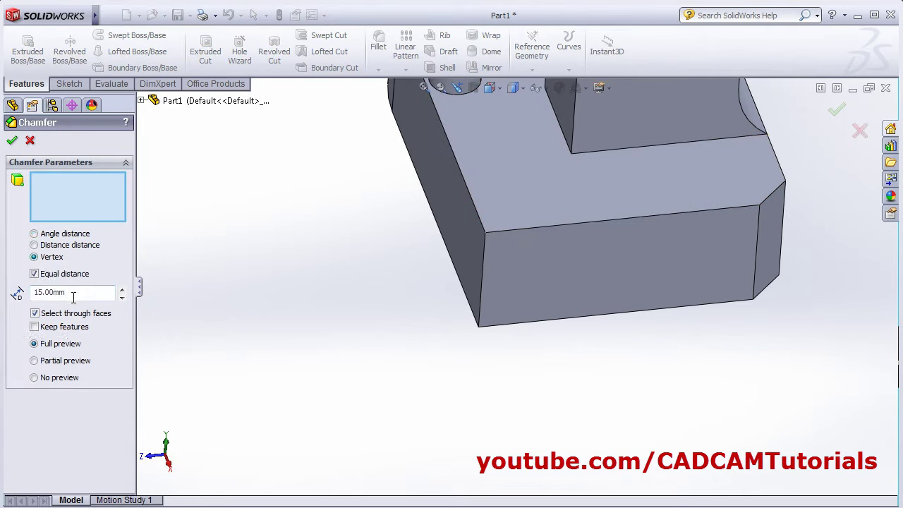
left_click(485, 234)
left_click(544, 331)
type("2")
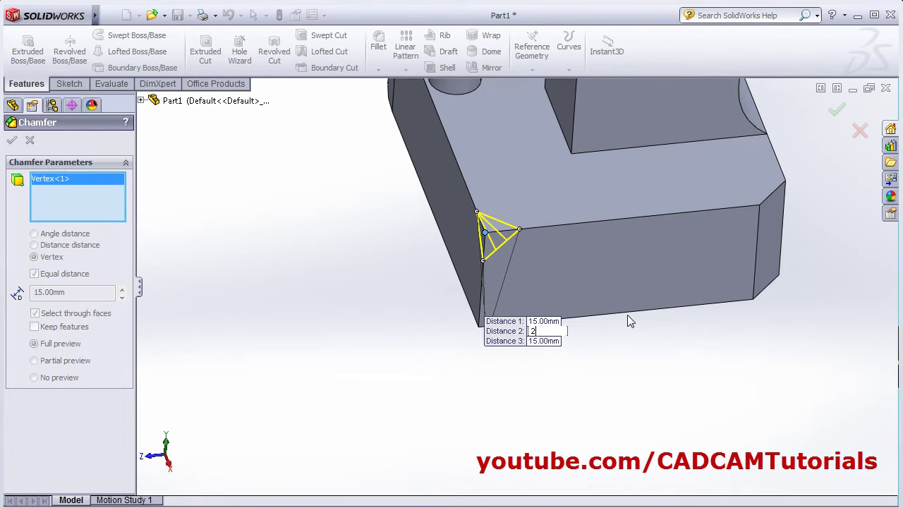
type("0")
key("Return")
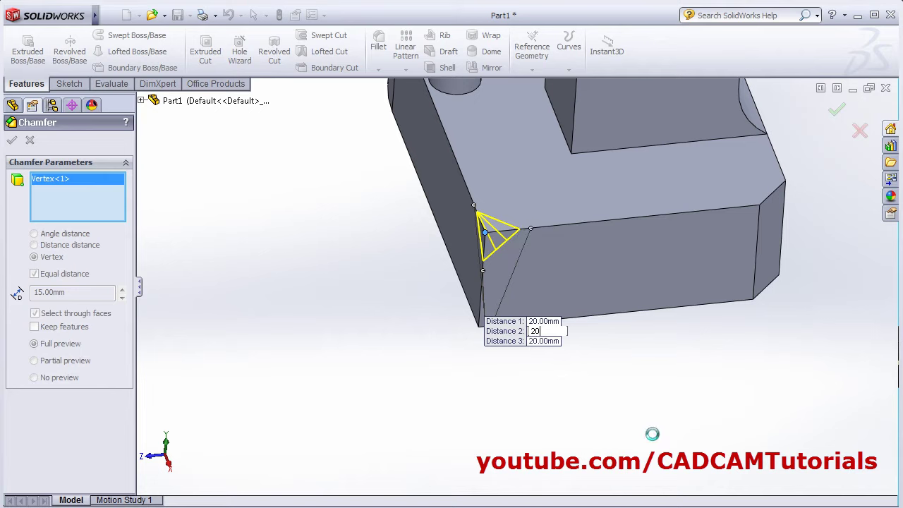
Turn off equal distance, set the vertex chamfer's three distances to 15, 10 and 30 mm, and create it
middle_click_drag(543, 313, 512, 334)
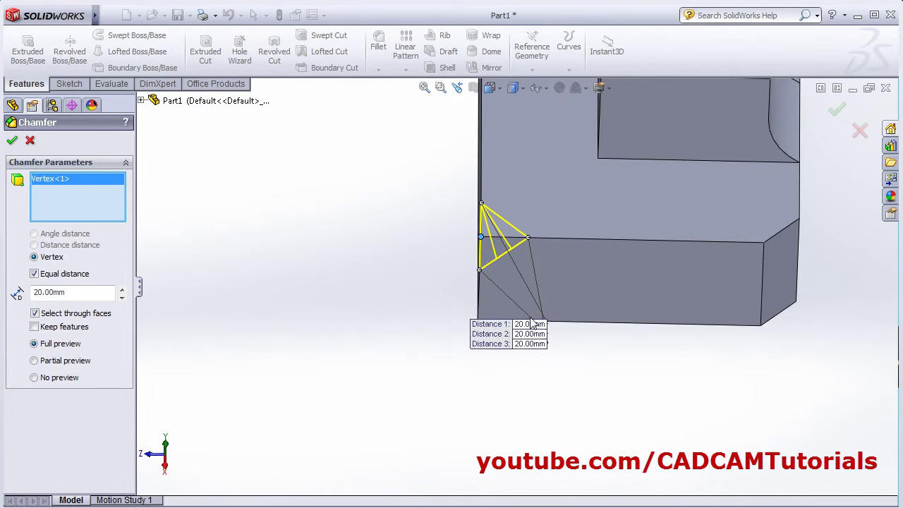
left_click(34, 274)
type("15")
key("Tab")
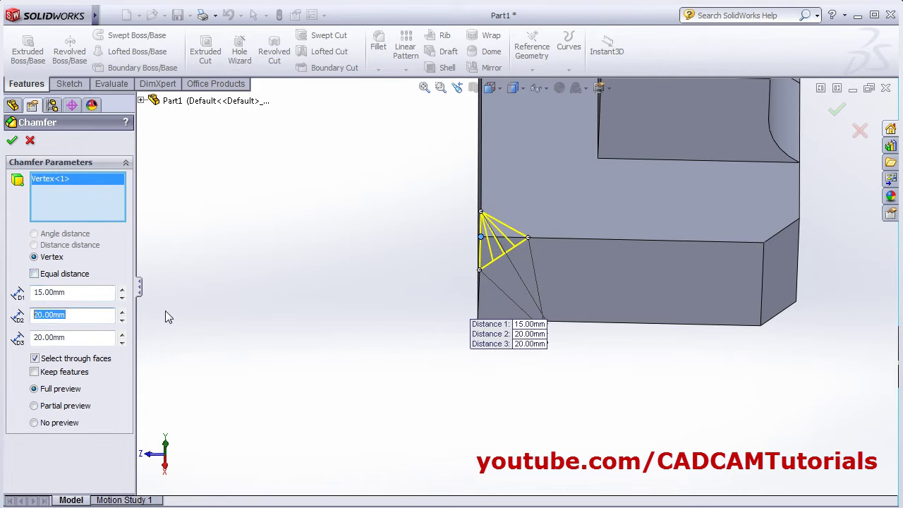
type("10")
key("Return")
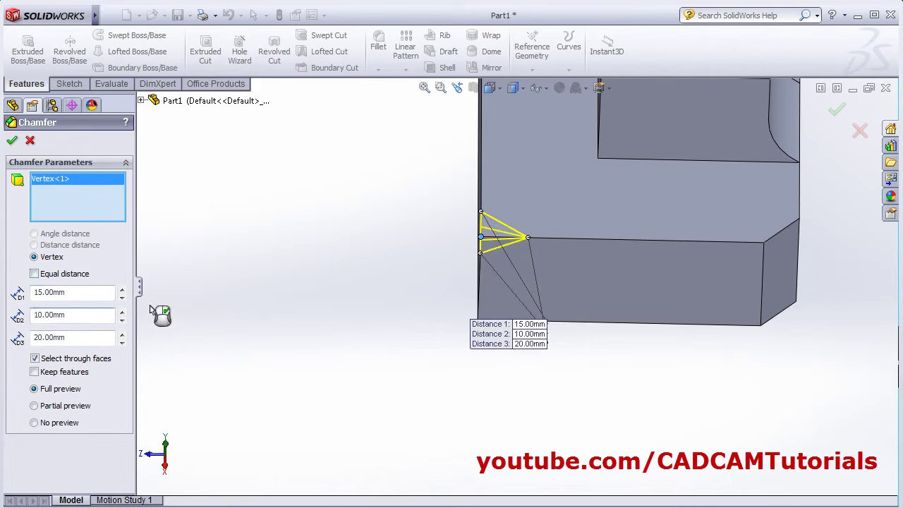
key("Tab")
type("30")
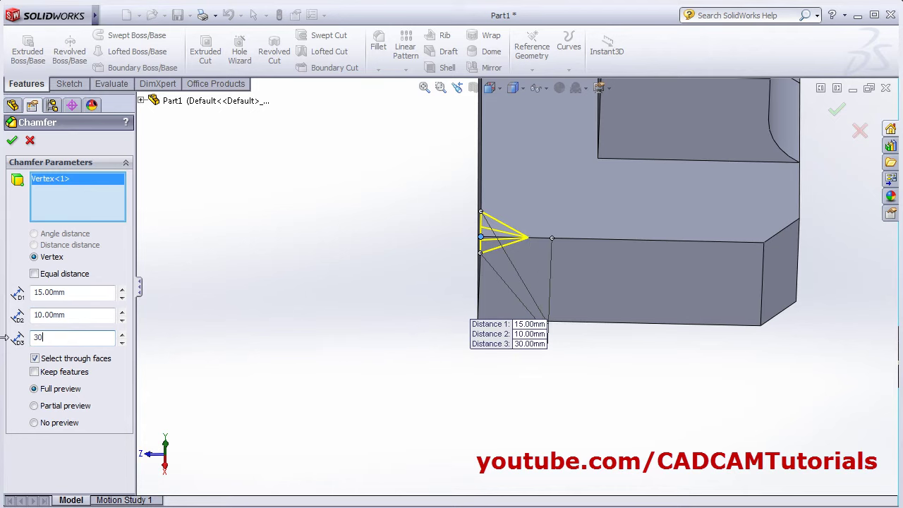
key("Return")
middle_click_drag(312, 287, 365, 282)
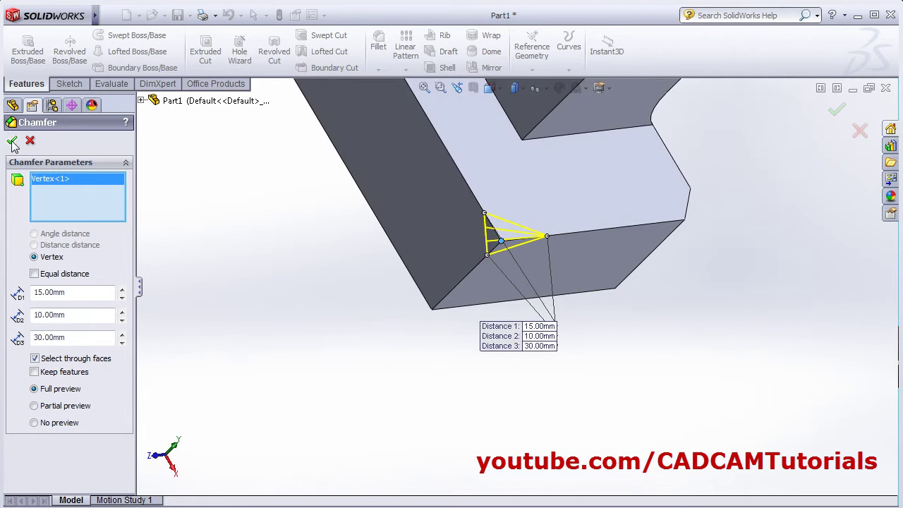
left_click(12, 141)
middle_click_drag(487, 185, 534, 276)
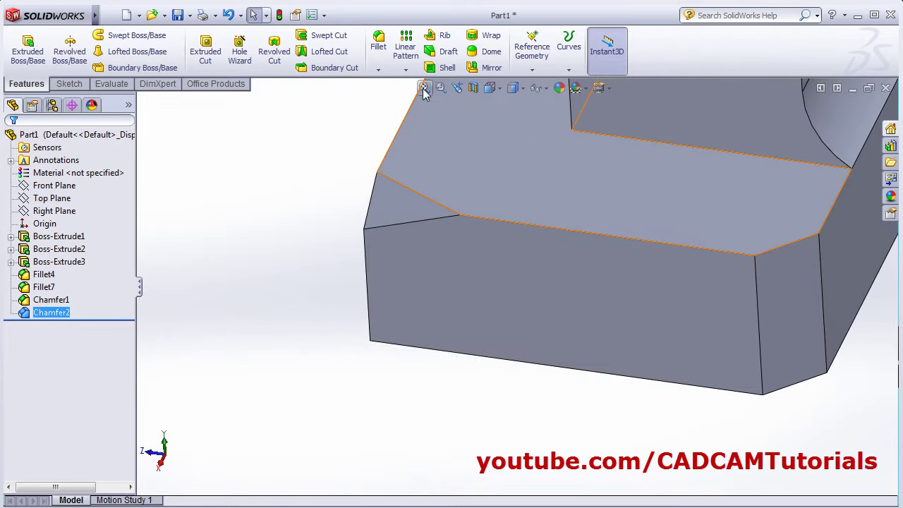
Clear the selection and bring up the available reference geometry types
left_click(424, 88)
left_click(347, 260)
middle_click_drag(631, 377, 555, 440)
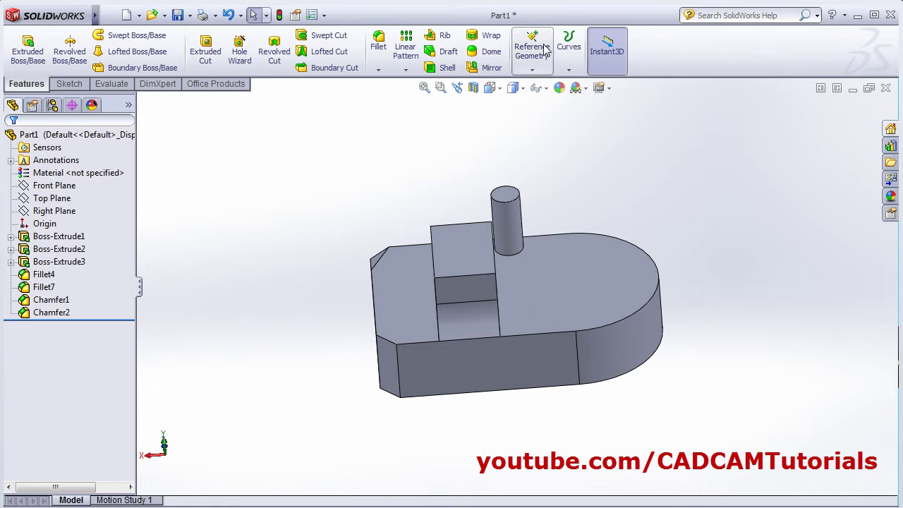
left_click(541, 69)
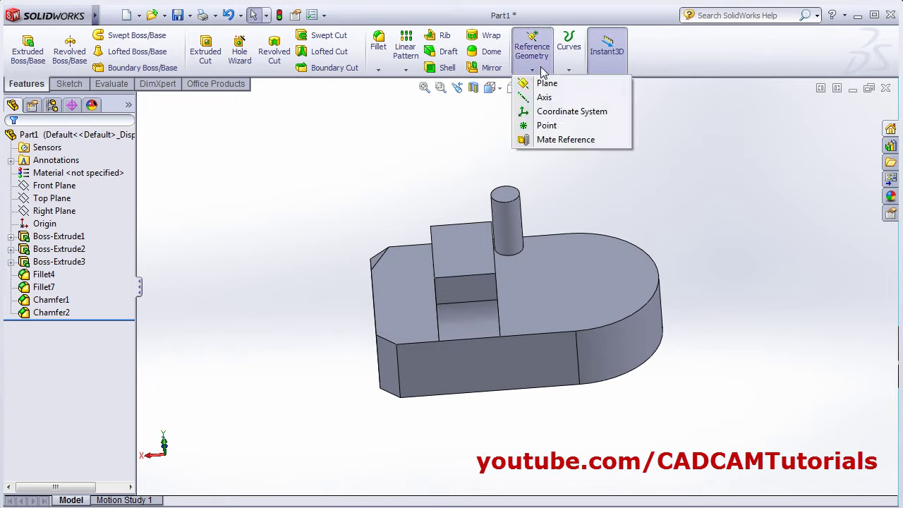
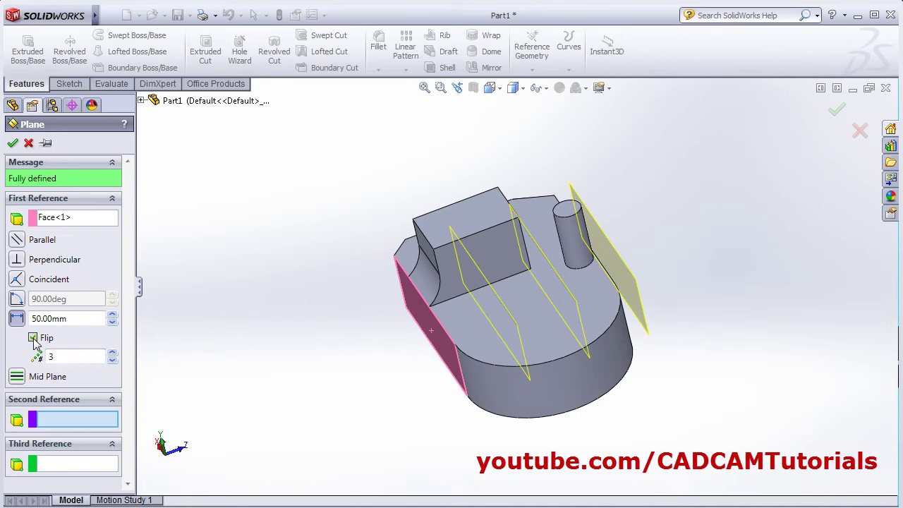
Try both offset directions for the reference planes, leave them unflipped outside the block's long side face, and reduce the number of planes to 1
left_click(33, 339)
left_click(33, 339)
left_click(33, 339)
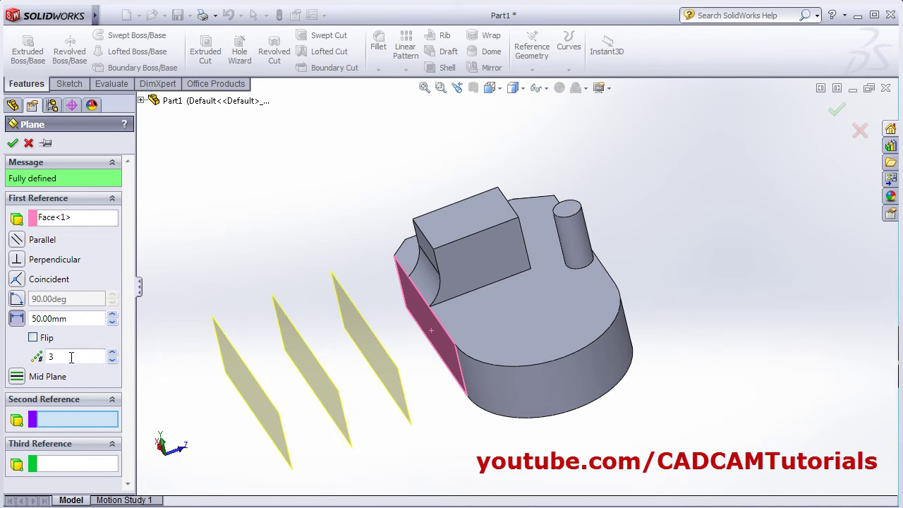
left_click(32, 339)
left_click(33, 340)
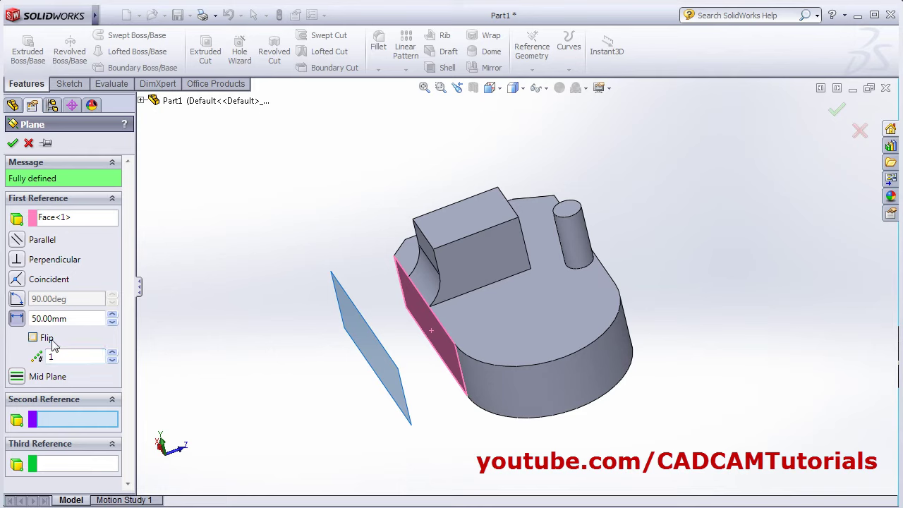
middle_click_drag(399, 349, 442, 359)
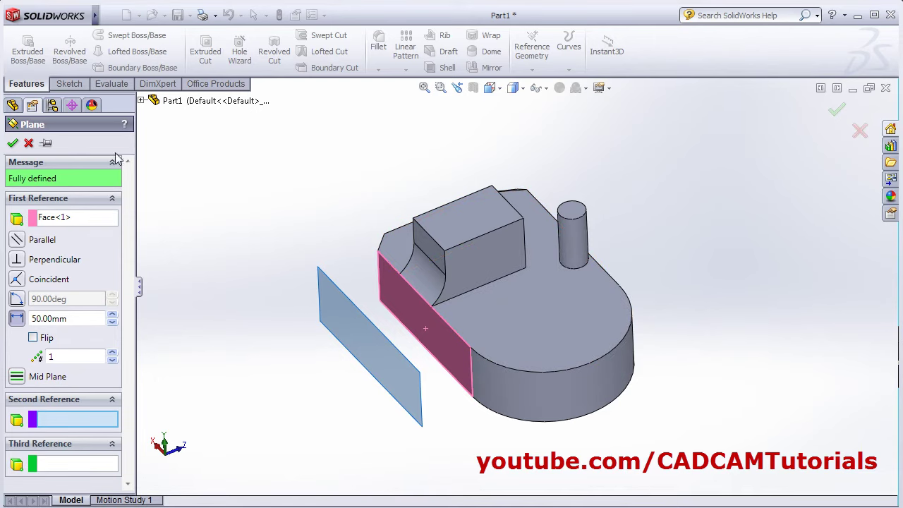
Create the plane 50 mm outside the long side face, and add another plane offset 50 mm from the Right Plane
left_click(13, 144)
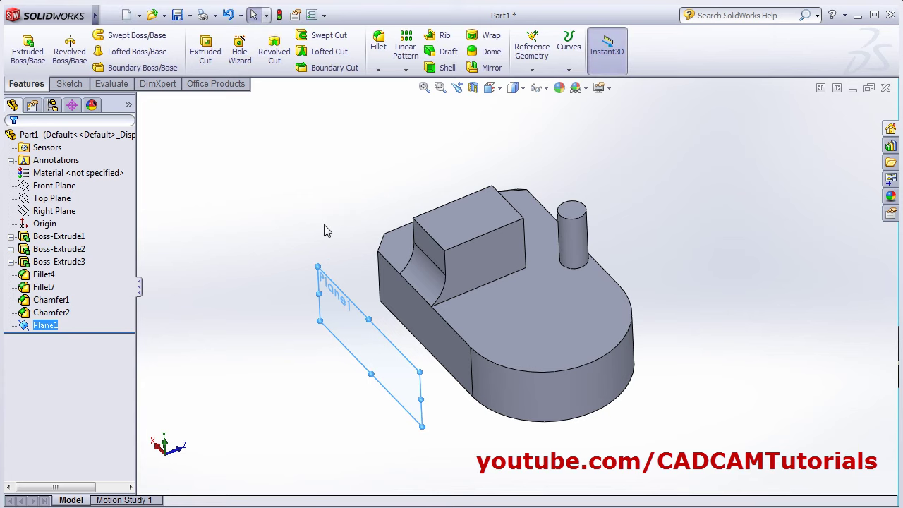
left_click(532, 53)
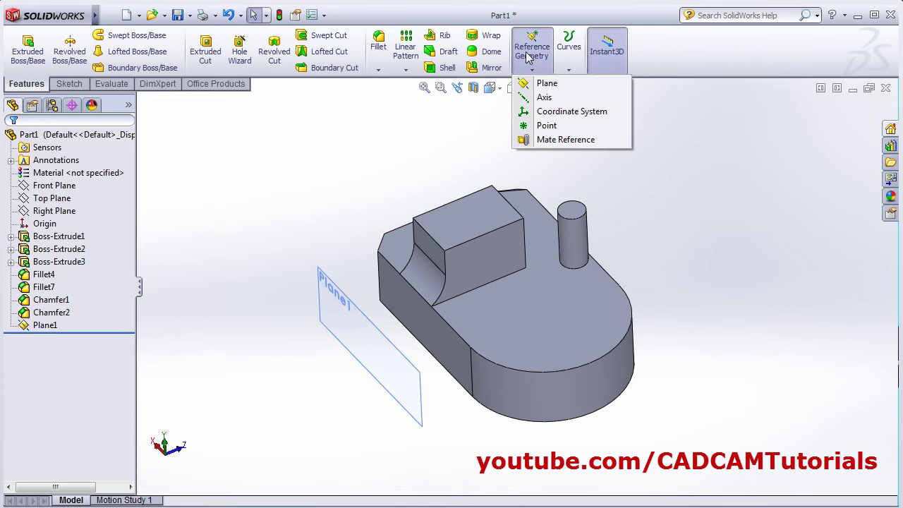
left_click(544, 81)
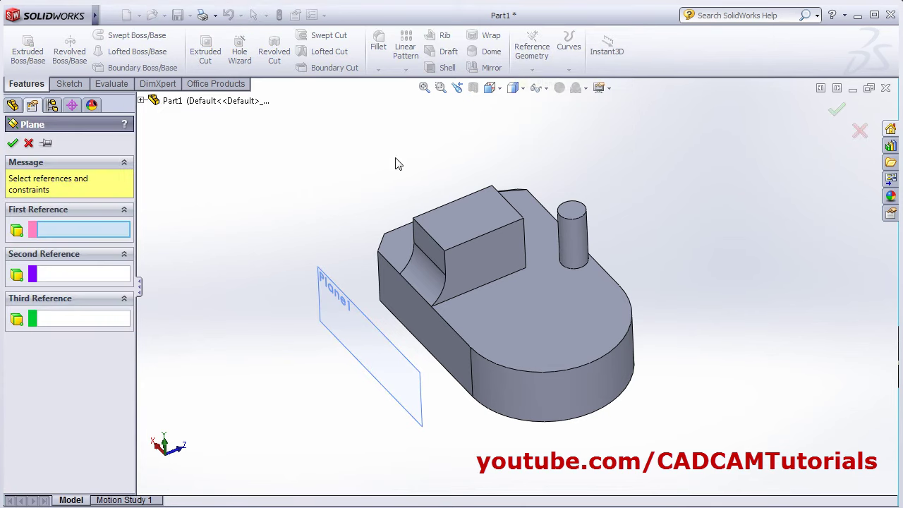
left_click(141, 101)
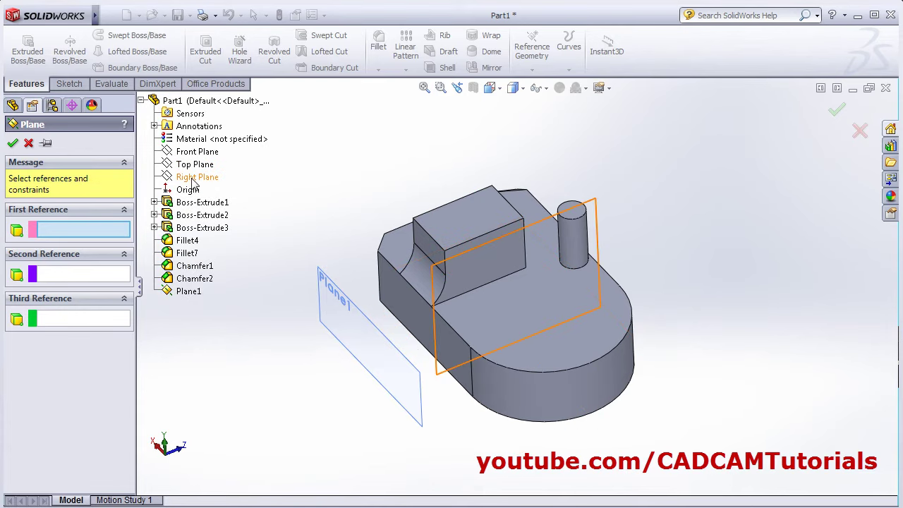
left_click(192, 177)
middle_click_drag(478, 332, 479, 321)
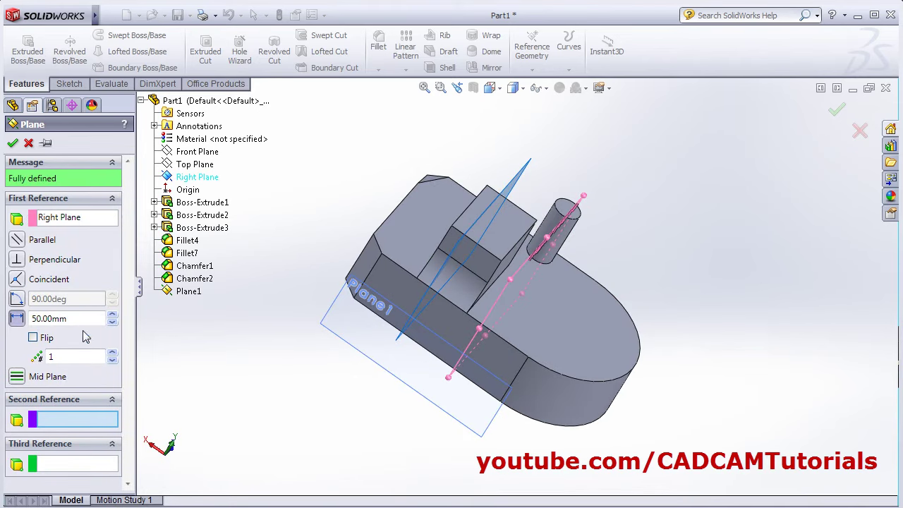
left_click(12, 144)
mouse_move(356, 165)
middle_mouse_down()
mouse_move(341, 155)
mouse_move(347, 151)
middle_mouse_up()
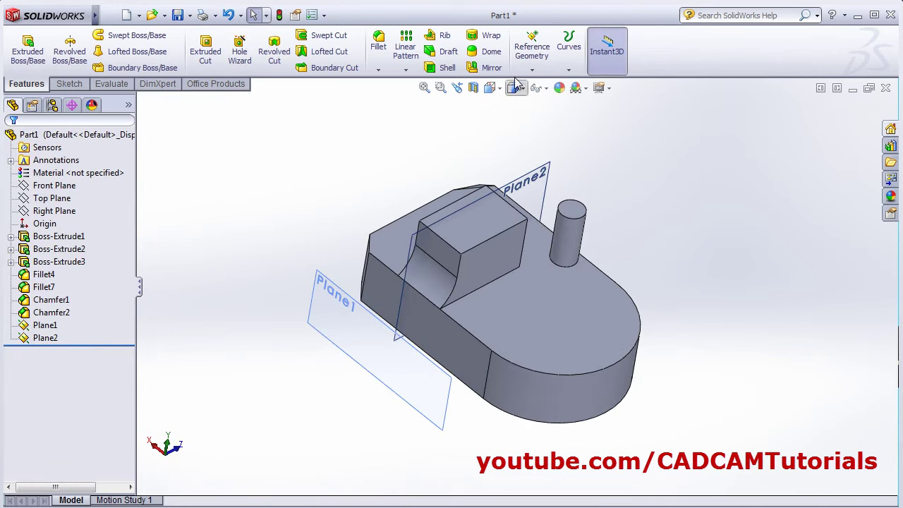
Create a reference plane through the upper edge of one long side and the lower edge of the opposite long side
left_click(532, 69)
left_click(544, 136)
middle_click_drag(429, 313, 319, 362)
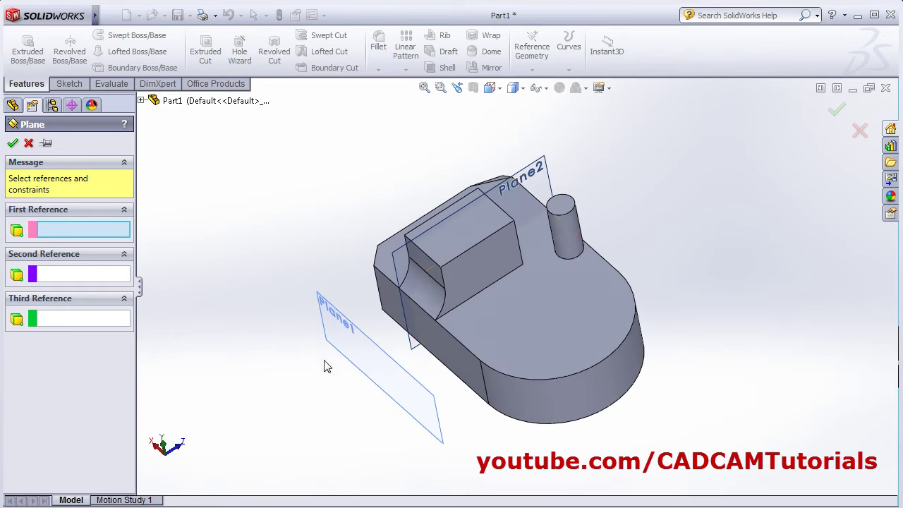
left_click(452, 340)
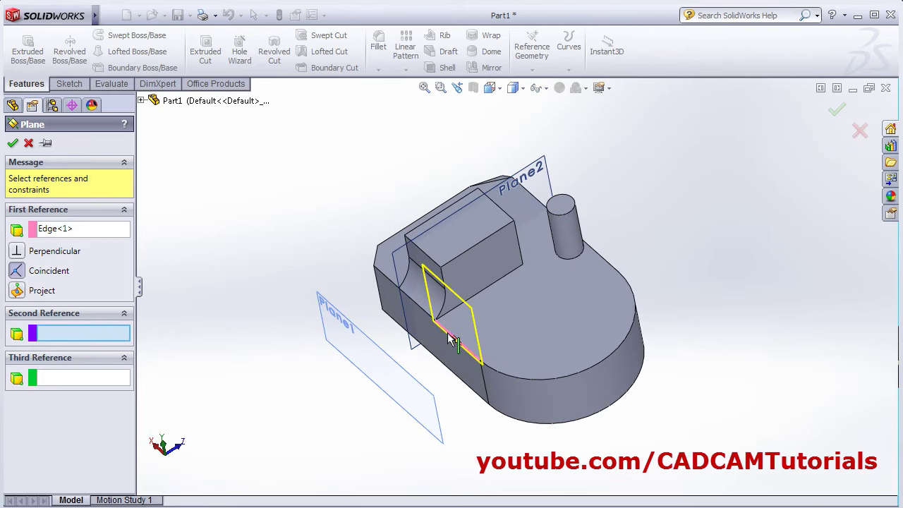
middle_click_drag(605, 359, 613, 336)
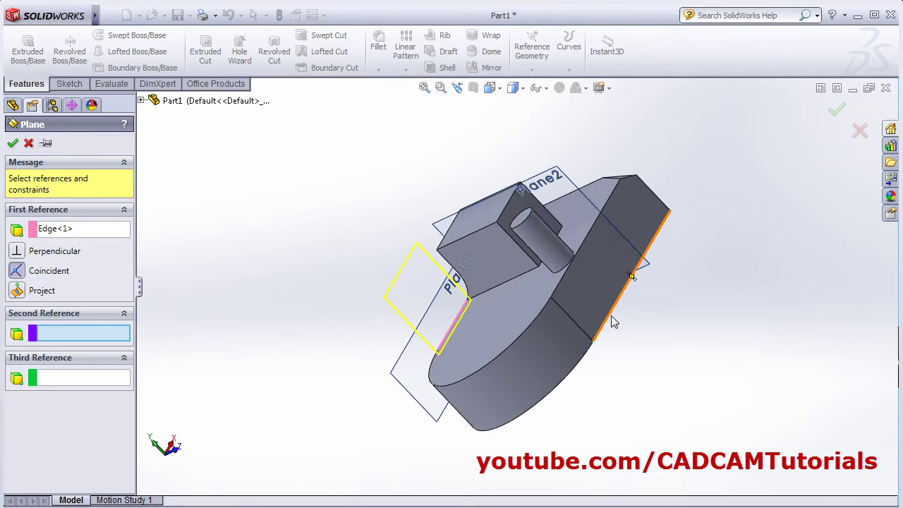
left_click(611, 323)
middle_click_drag(452, 373, 497, 289)
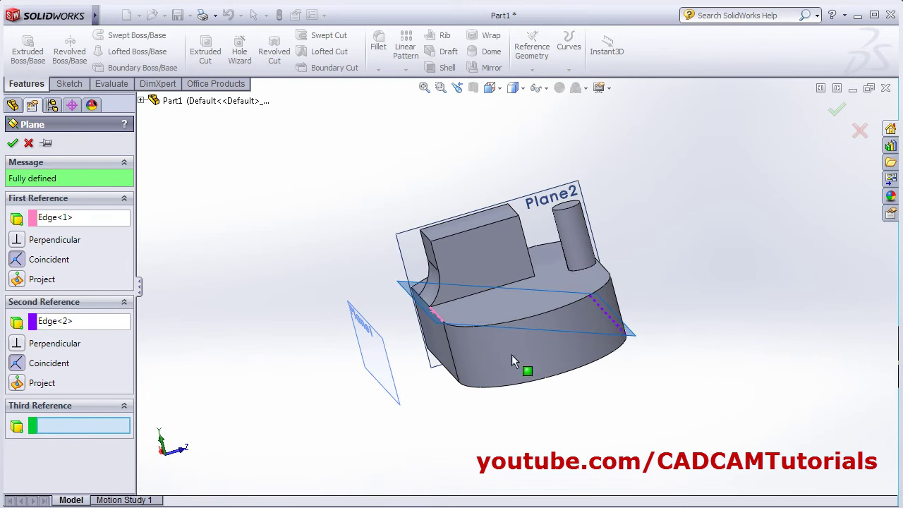
left_click(13, 143)
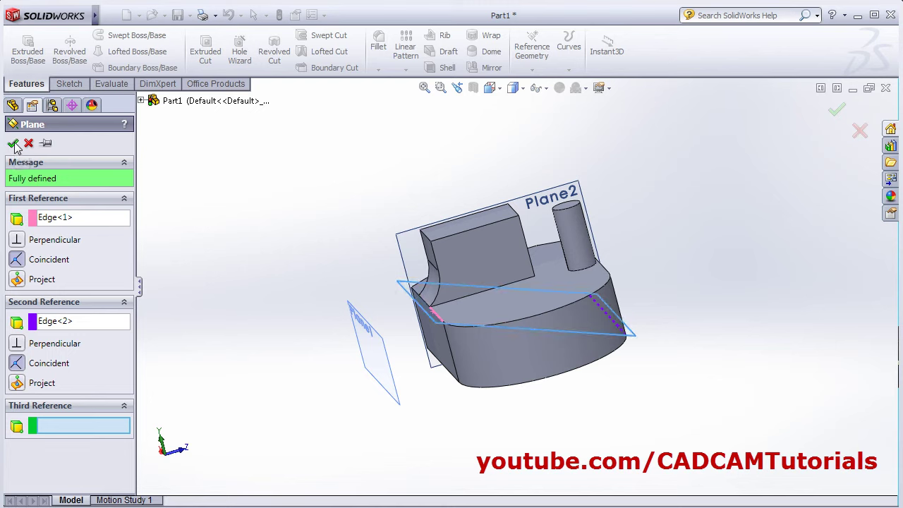
middle_click_drag(256, 349, 344, 382)
left_click(270, 306)
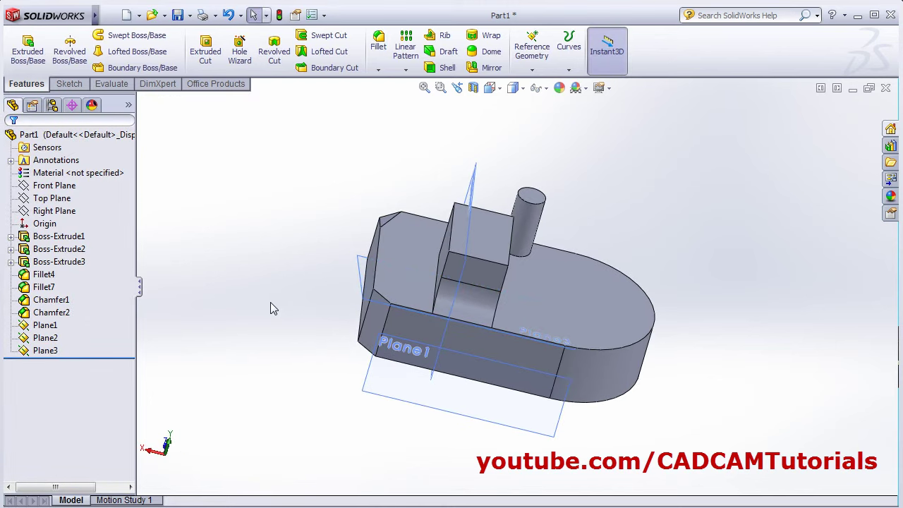
Define a reference plane through the flat end's upper edge at 45 degrees to the block's top face
middle_click_drag(741, 321, 510, 259)
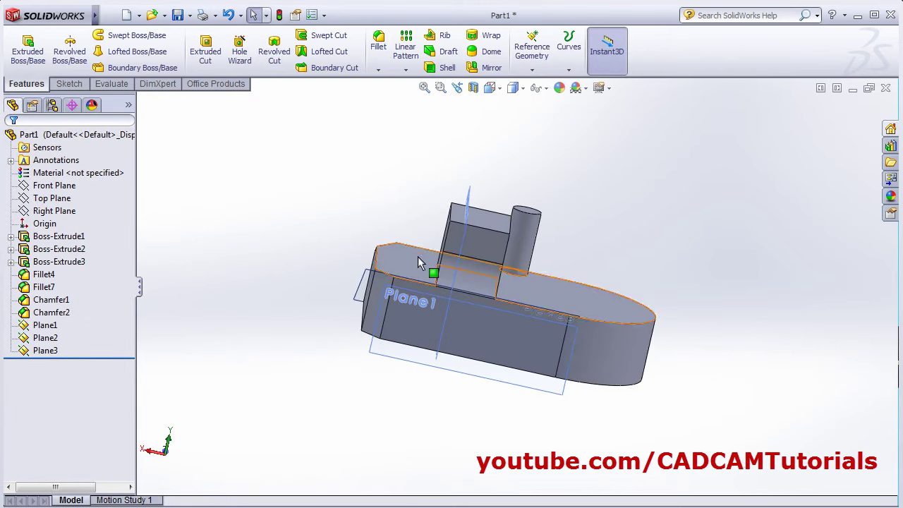
middle_click_drag(564, 297, 401, 268)
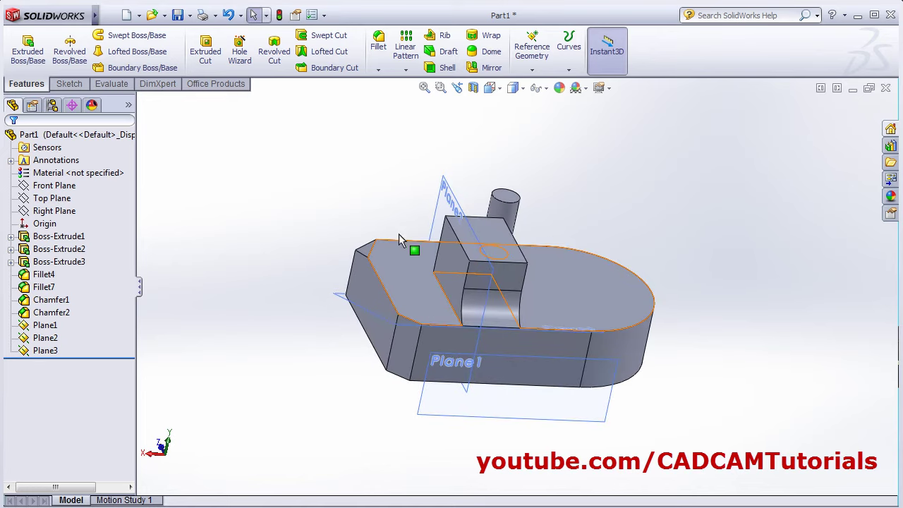
left_click(536, 55)
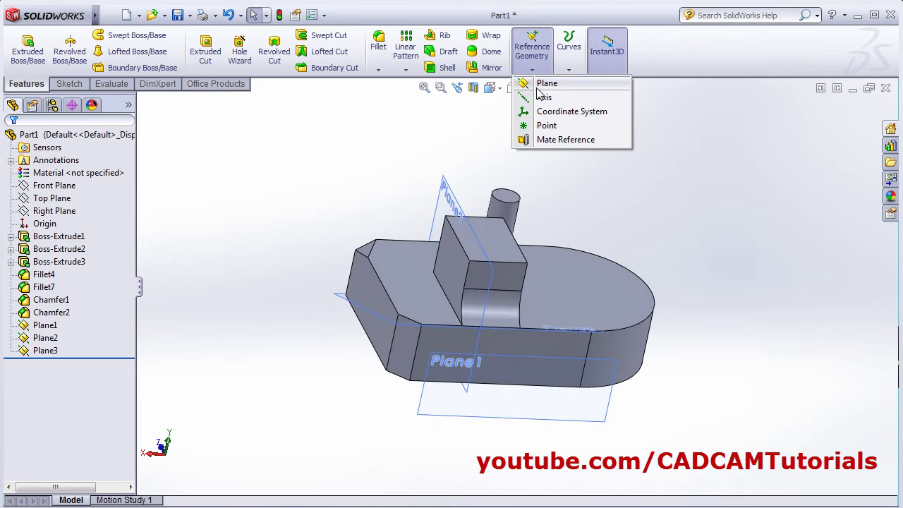
left_click(545, 83)
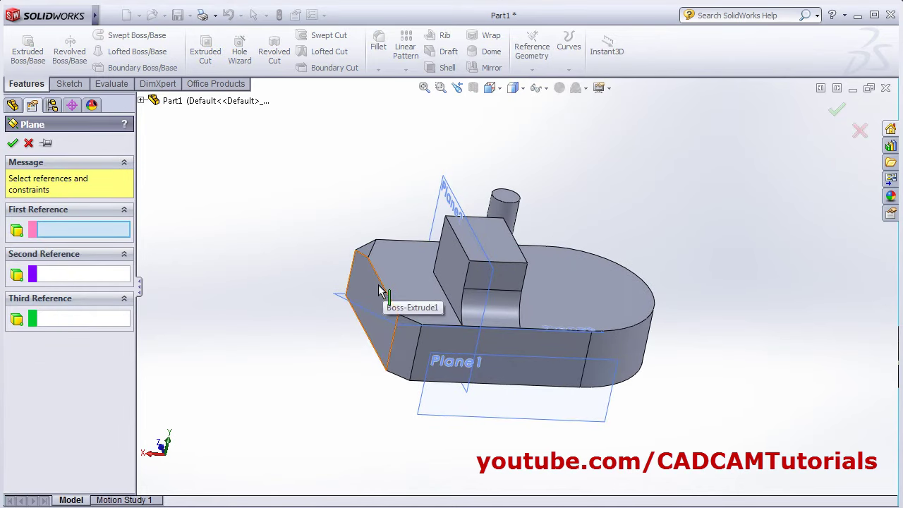
middle_click_drag(429, 258, 529, 261)
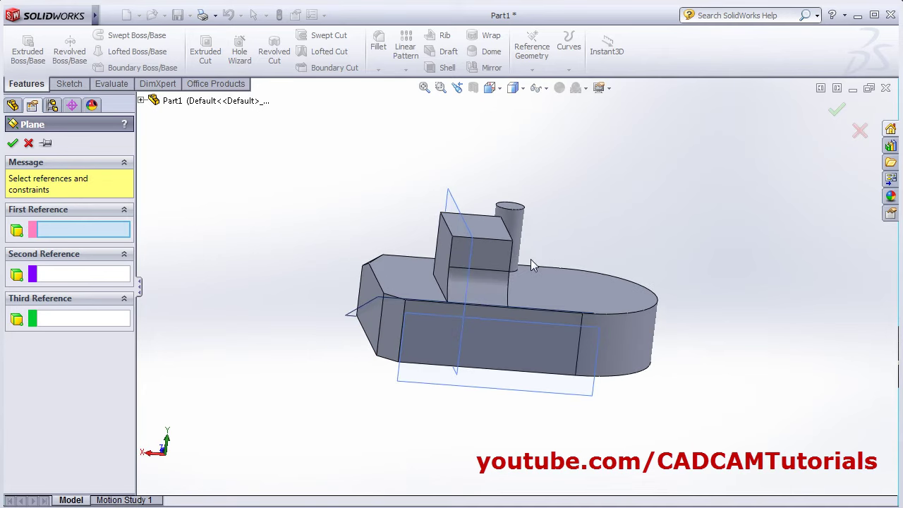
left_click(377, 281)
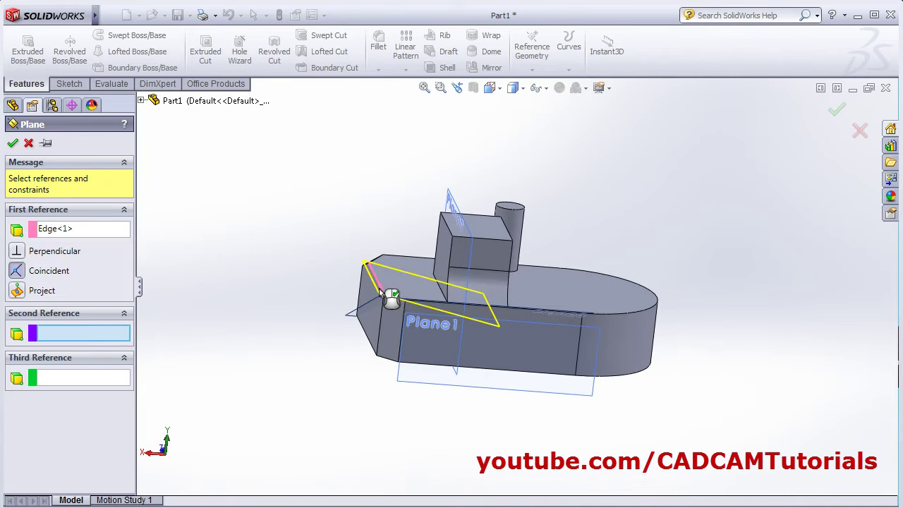
left_click(582, 288)
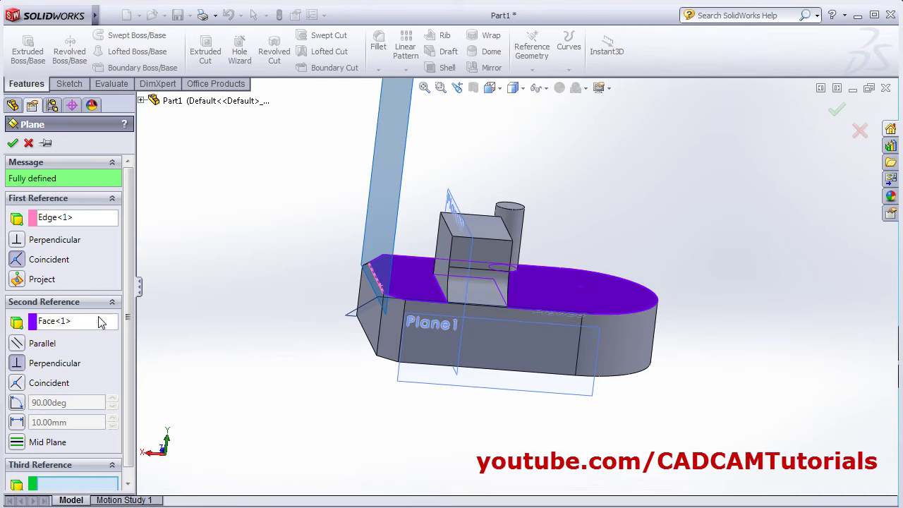
left_click(16, 404)
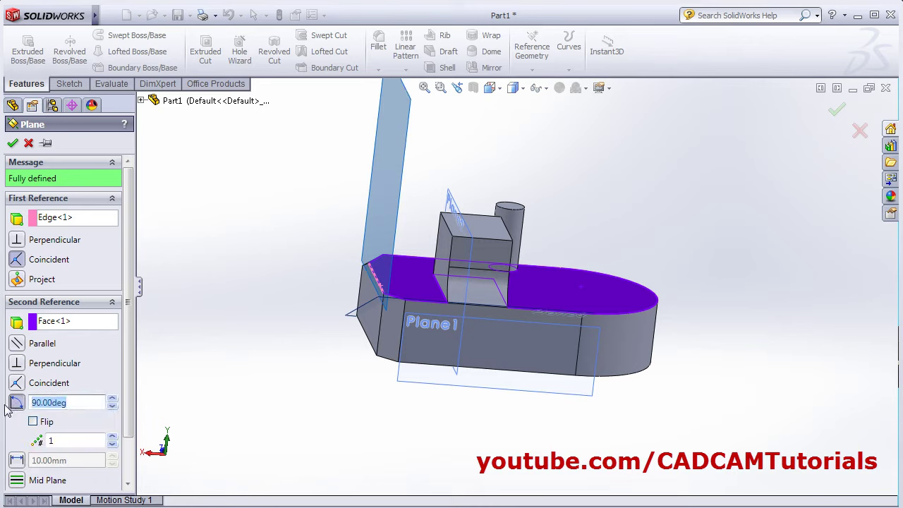
key("Return")
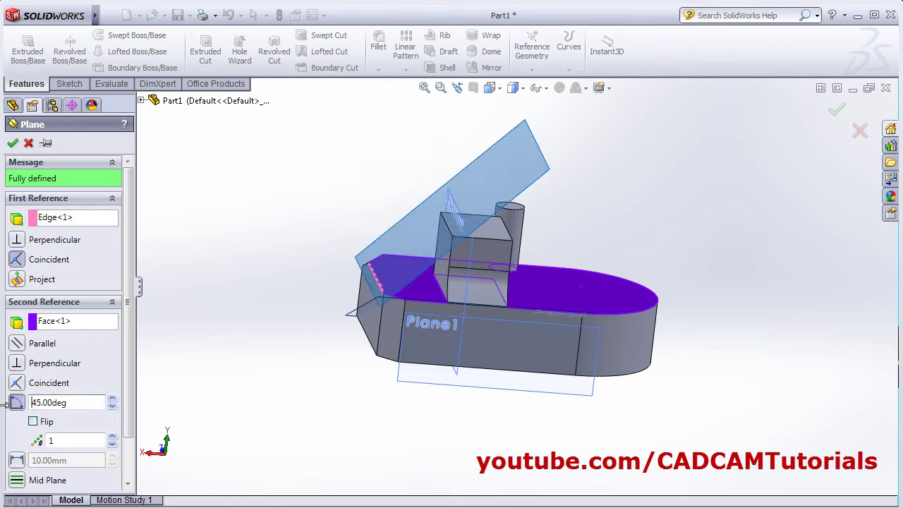
middle_click_drag(417, 402, 401, 297)
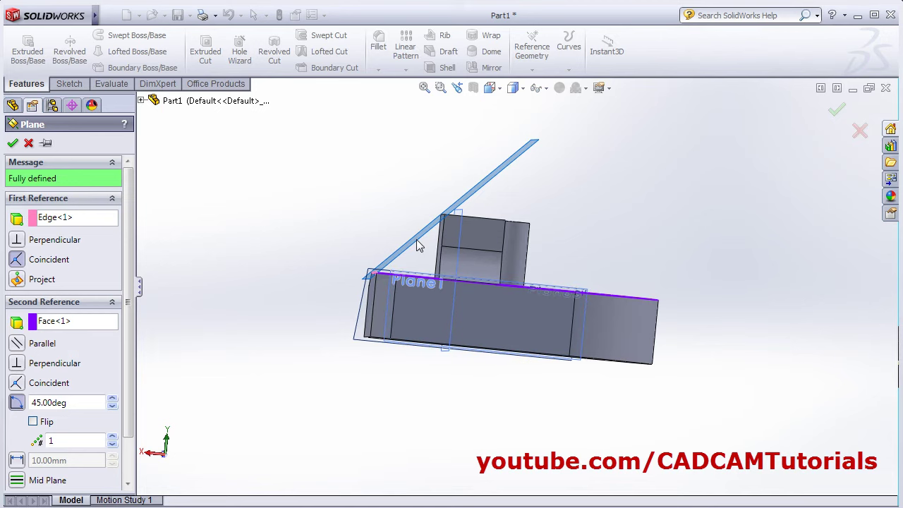
middle_click_drag(188, 304, 208, 335)
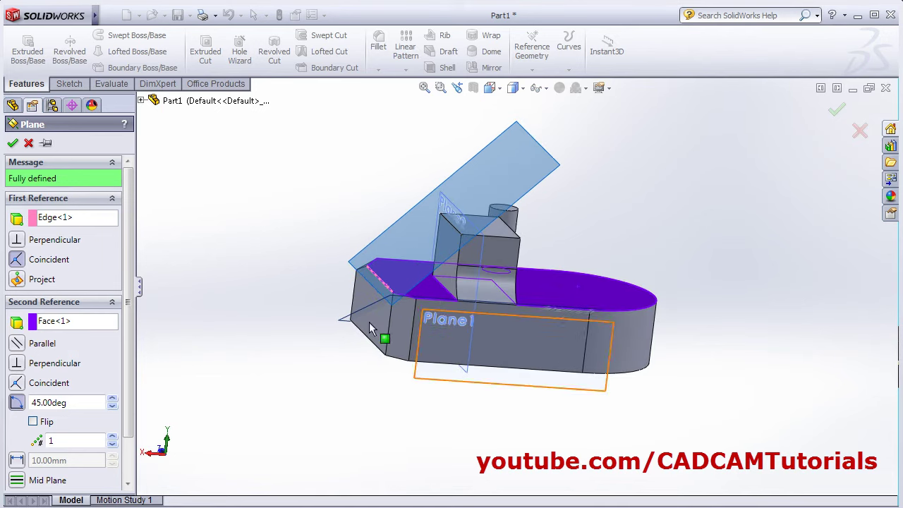
Try the flipped orientation of the 45-degree plane, leave it unflipped over the block, and create it
left_click(33, 422)
left_click(33, 422)
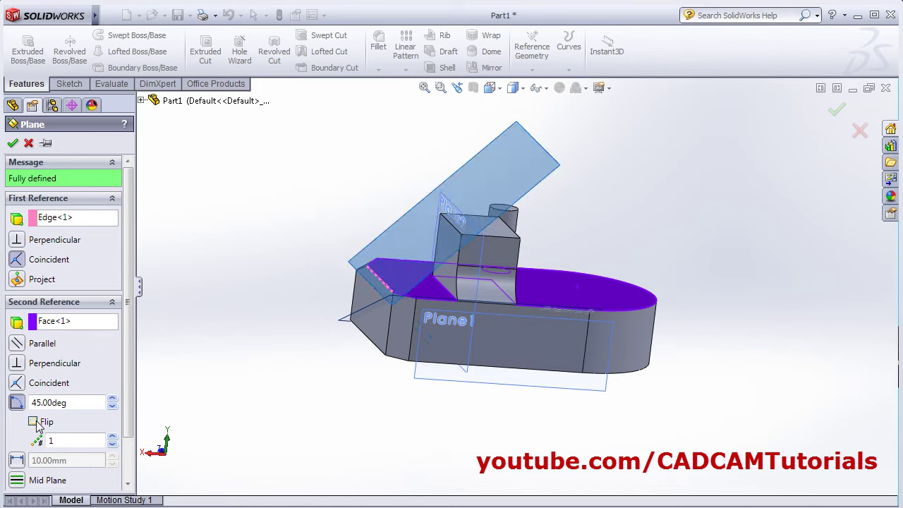
left_click(33, 422)
left_click(33, 422)
left_click(33, 422)
left_click(33, 422)
left_click(13, 144)
Create a plane through a flat-end upper vertex, the lower vertex where that side meets the rounded end, and the opposite chamfer's upper vertex
middle_click_drag(306, 258, 262, 258)
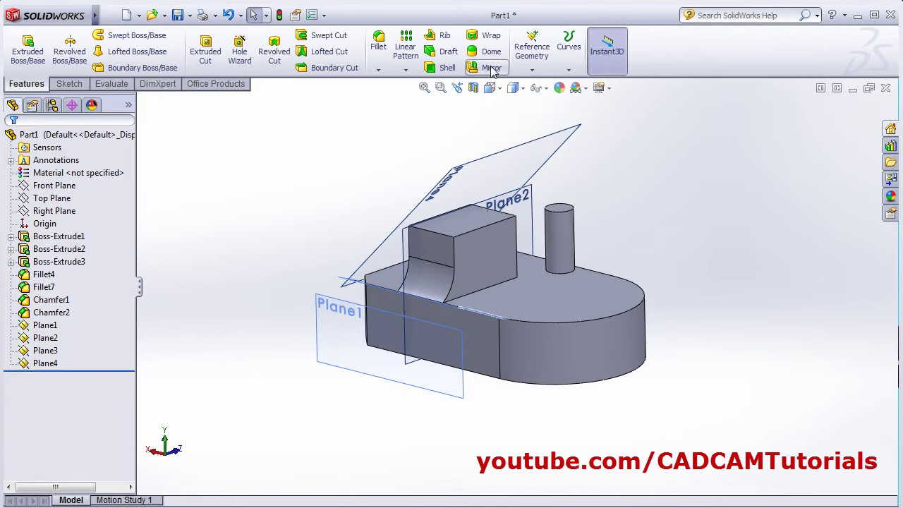
left_click(532, 69)
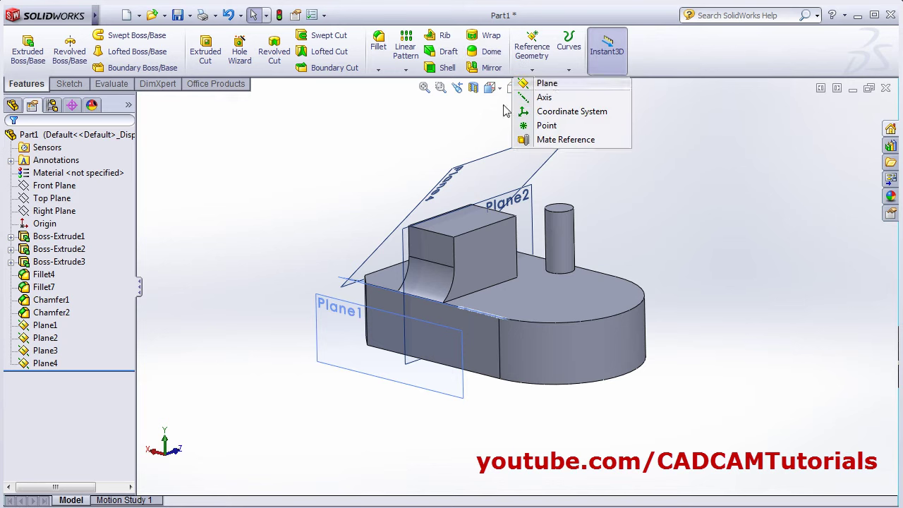
left_click(548, 85)
middle_click_drag(246, 246, 374, 275)
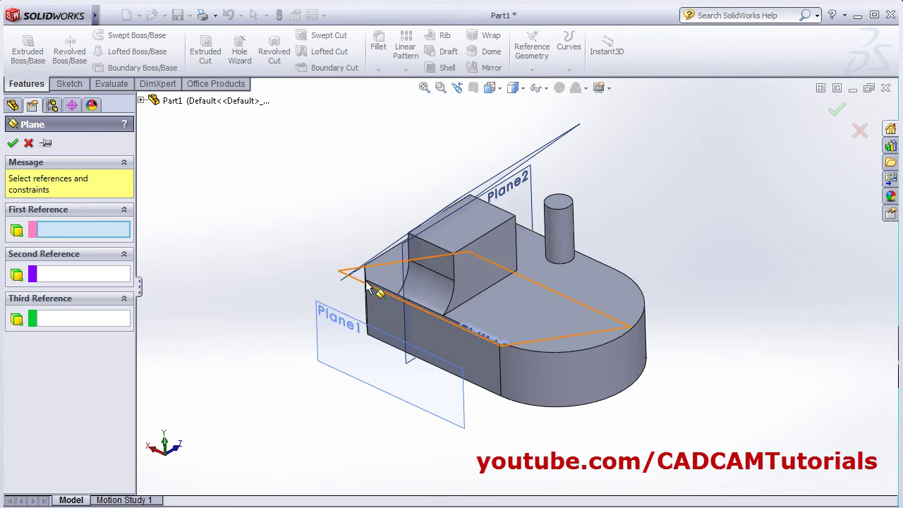
left_click(366, 277)
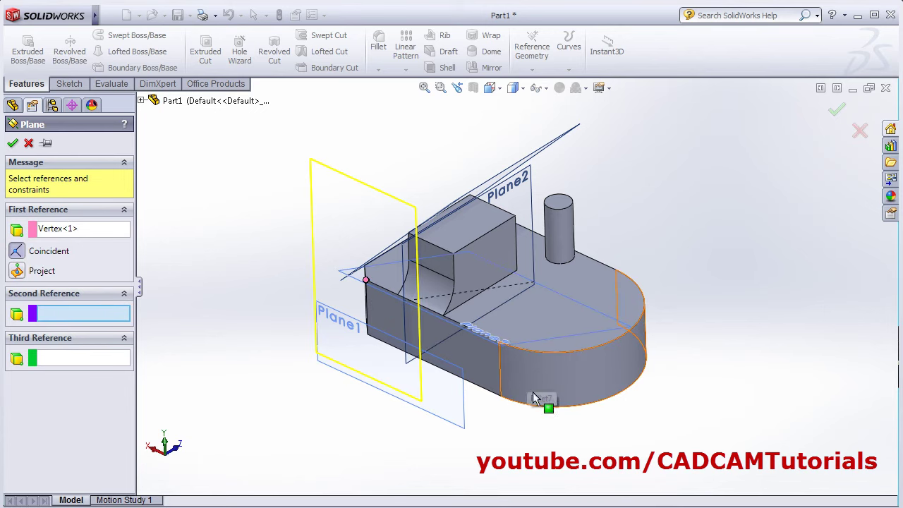
left_click(501, 398)
middle_click_drag(538, 413, 629, 406)
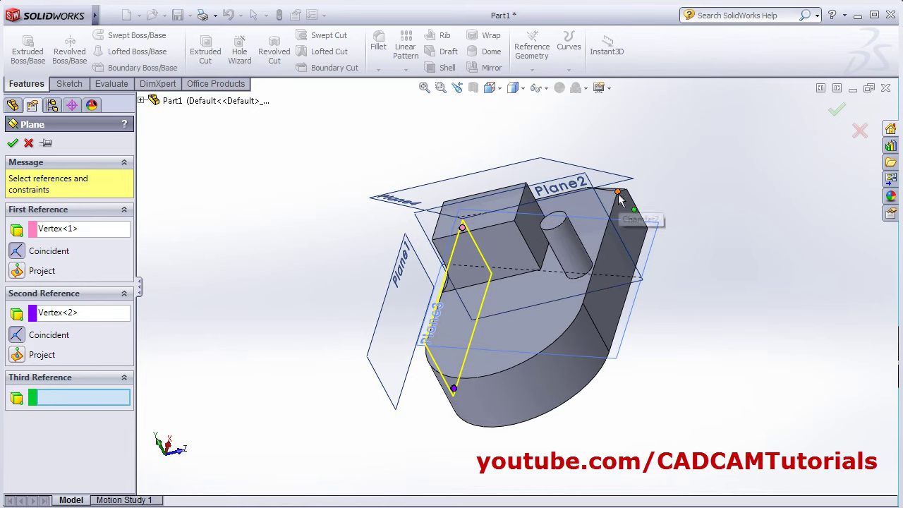
left_click(619, 199)
middle_click_drag(637, 307, 292, 392)
left_click(12, 143)
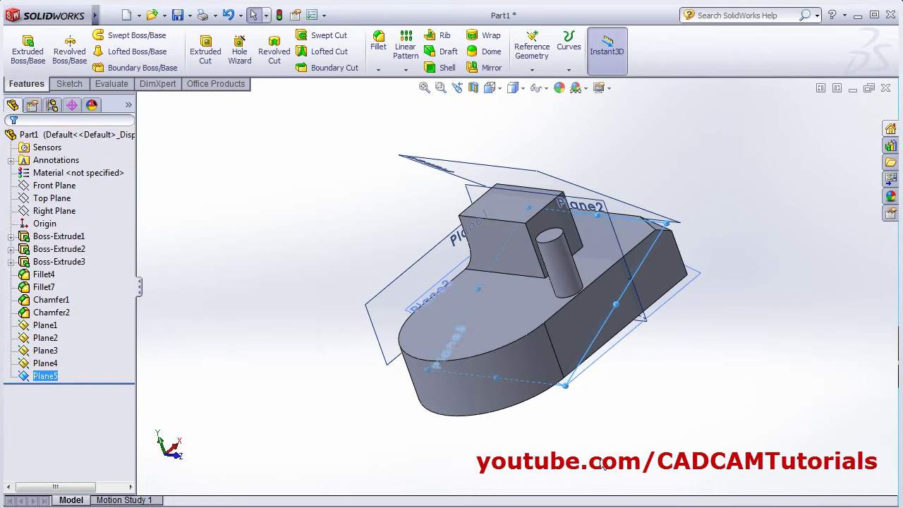
Define a reference plane tangent to the cylindrical boss and perpendicular to the rectangular boss's side face facing the block's flat end
middle_click_drag(427, 413, 372, 385)
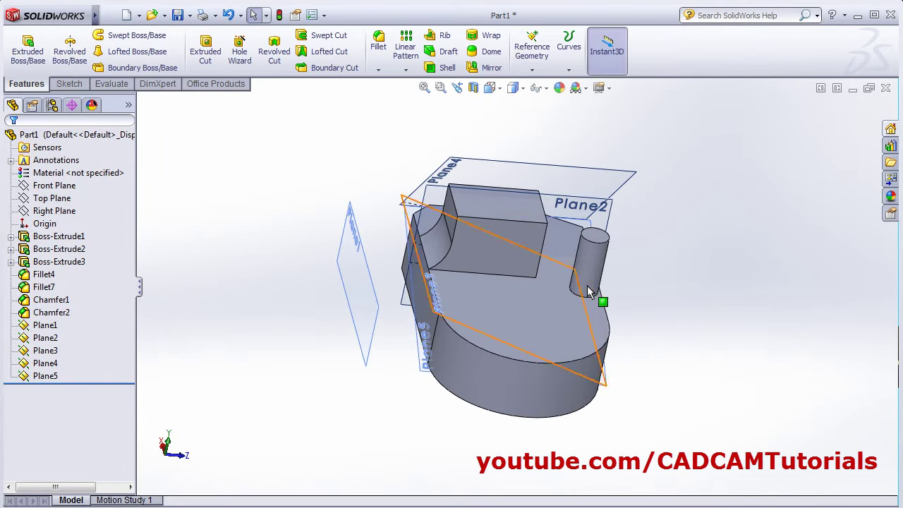
mouse_move(586, 281)
middle_mouse_down()
mouse_move(591, 313)
mouse_move(590, 290)
middle_mouse_up()
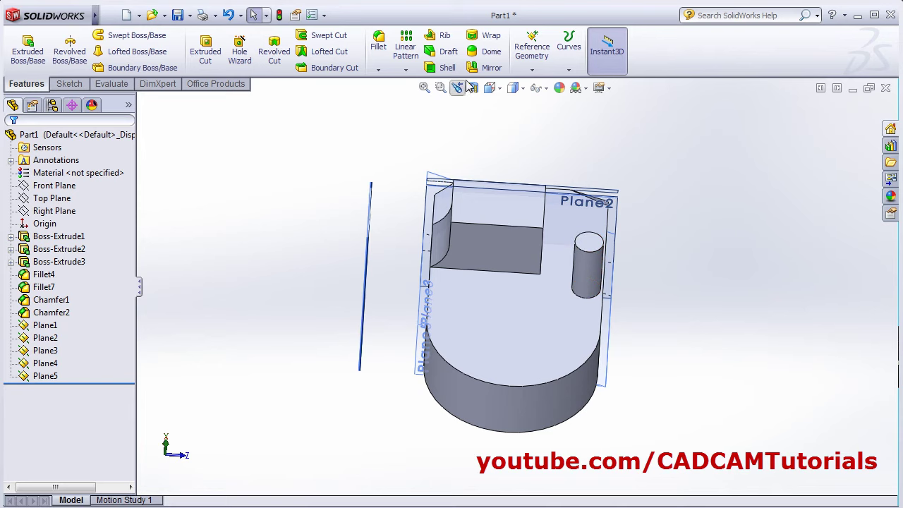
middle_click_drag(659, 281, 527, 196)
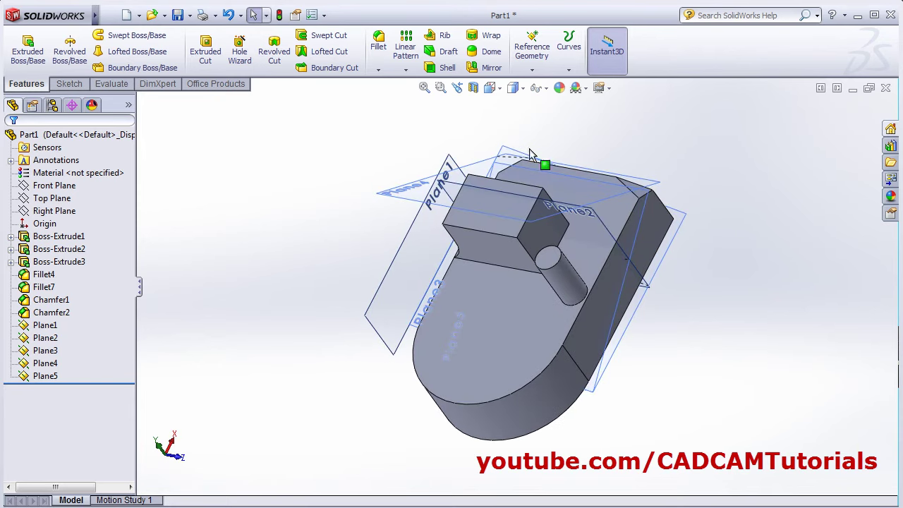
left_click(531, 62)
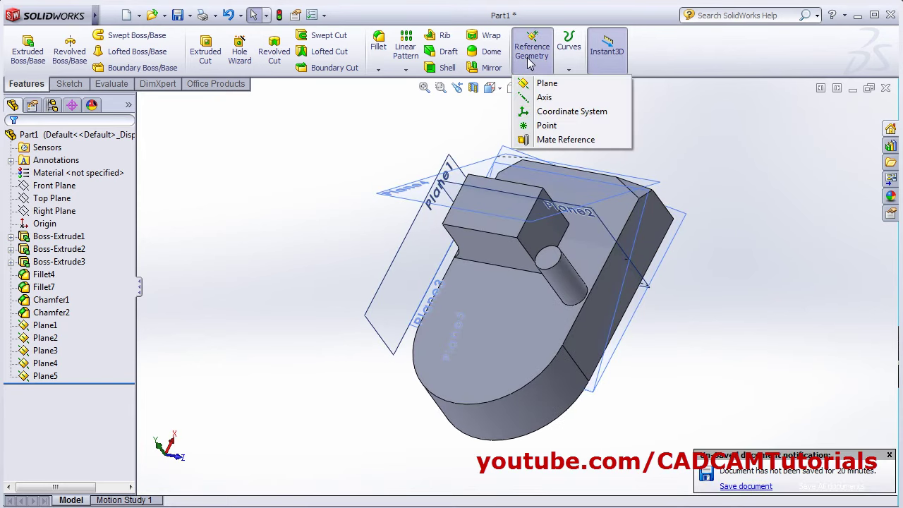
left_click(545, 84)
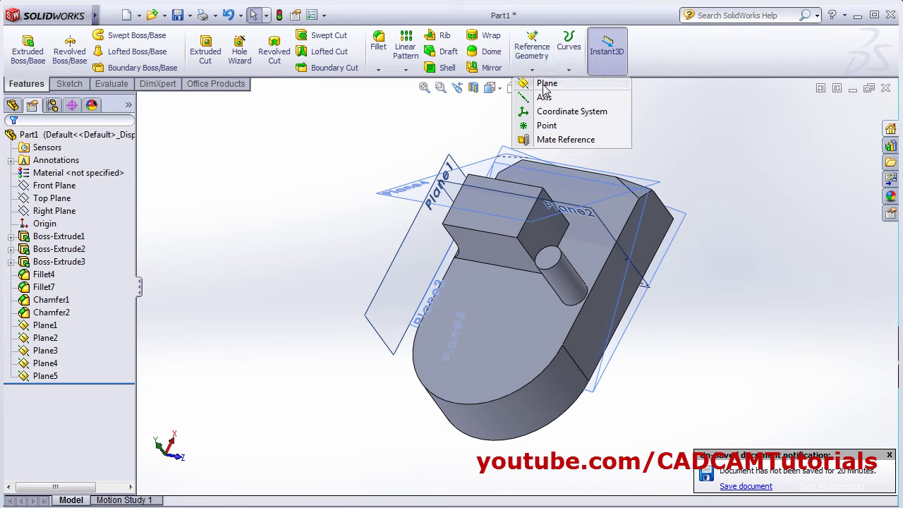
left_click(577, 296)
middle_click_drag(358, 376, 393, 317)
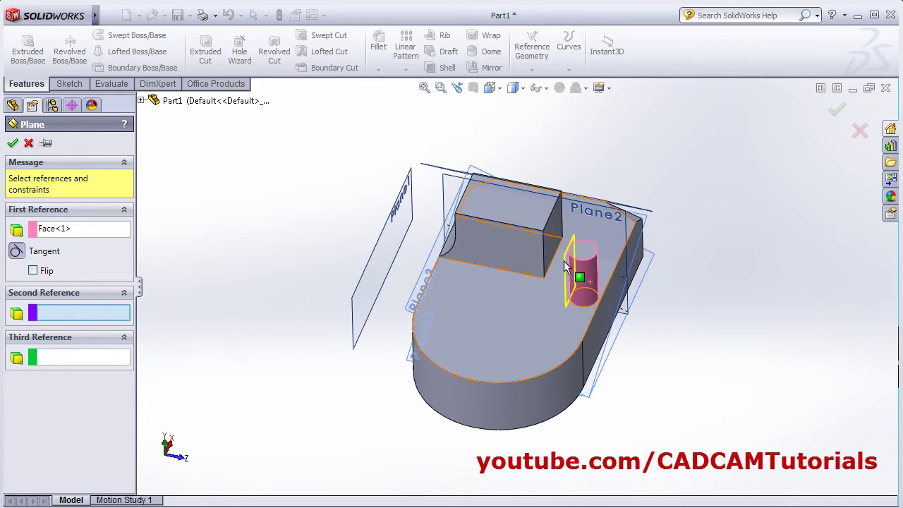
scroll(564, 260, "down", 3)
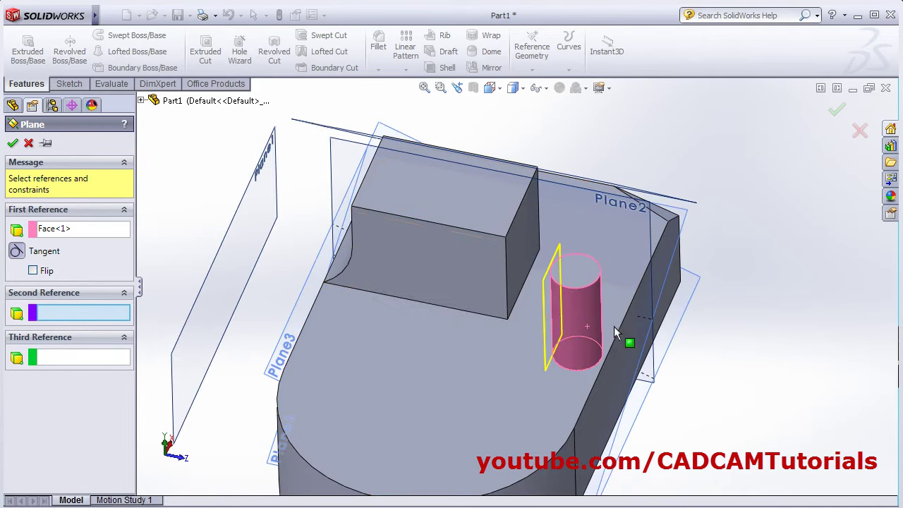
middle_click_drag(551, 373, 526, 395)
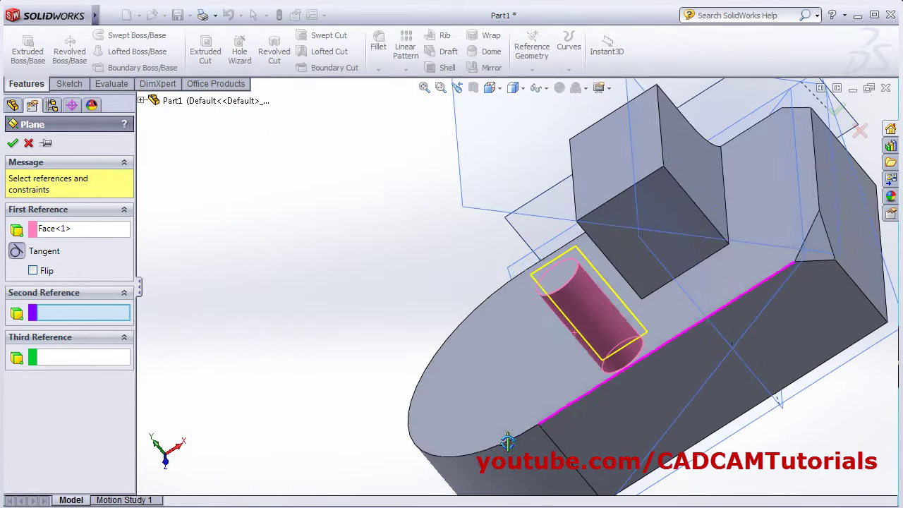
left_click(695, 167)
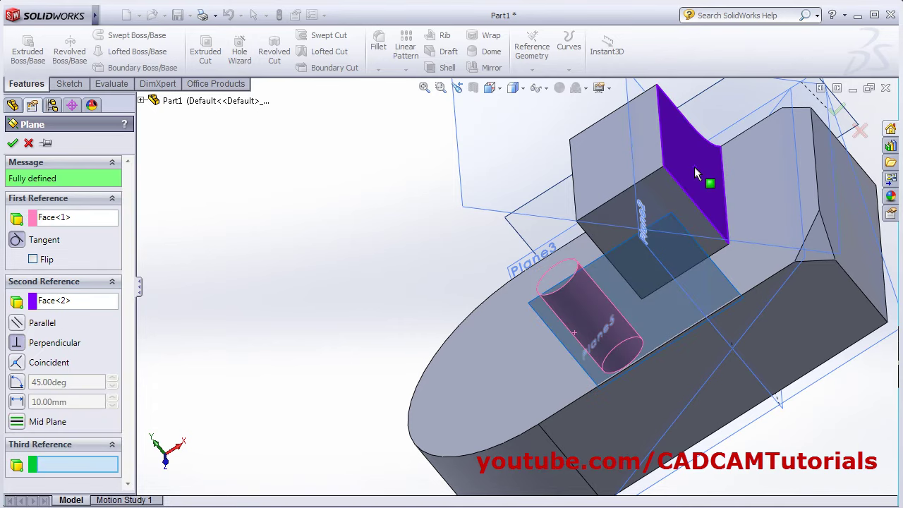
Switch the tangent plane's second reference from perpendicular to parallel to the rectangular boss's face and create the plane
middle_click_drag(522, 274, 544, 274)
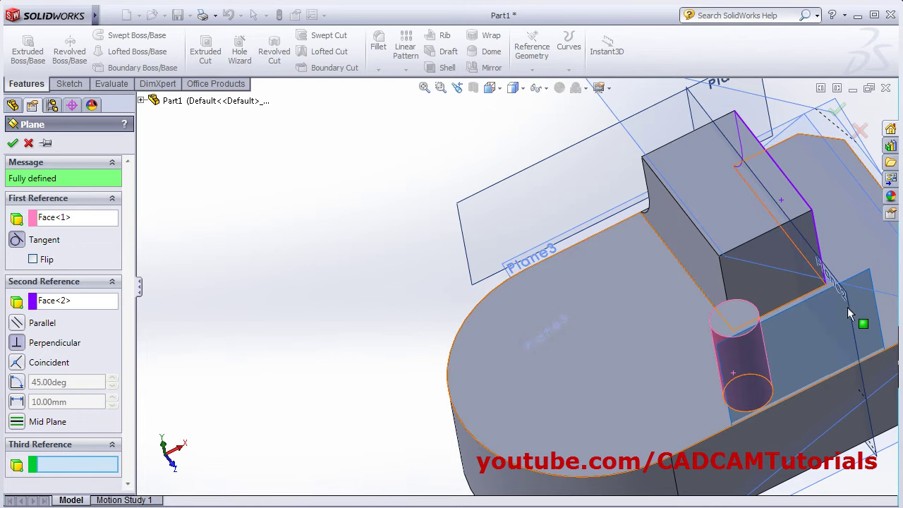
middle_click_drag(847, 307, 762, 286)
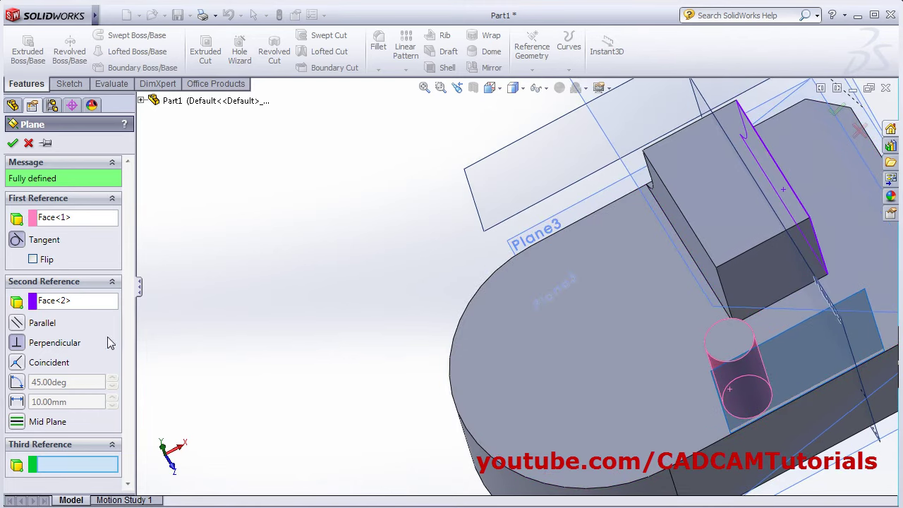
left_click(15, 324)
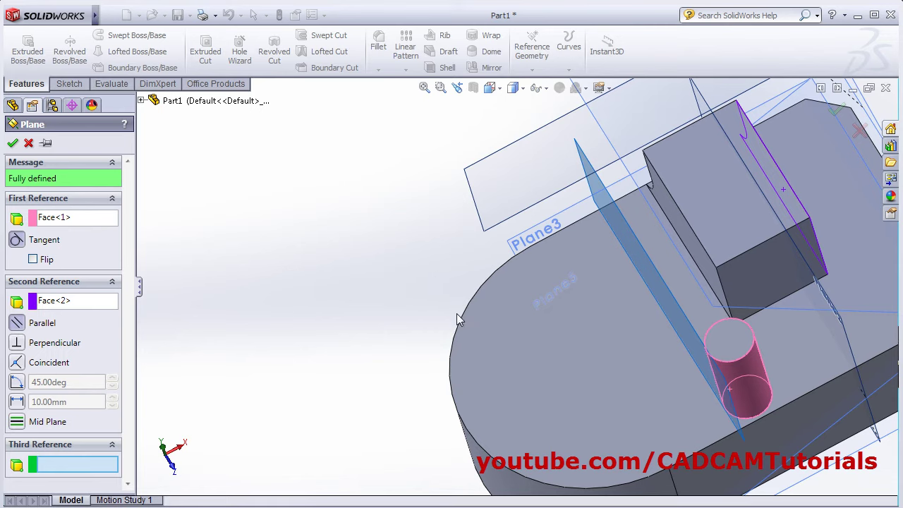
scroll(438, 296, "up", 3)
middle_click_drag(369, 254, 487, 299)
middle_click_drag(408, 330, 631, 318)
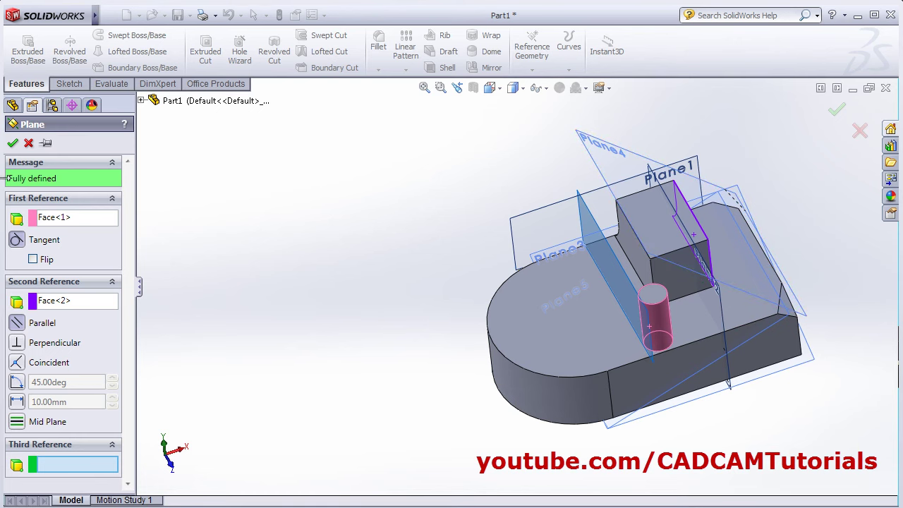
left_click(12, 144)
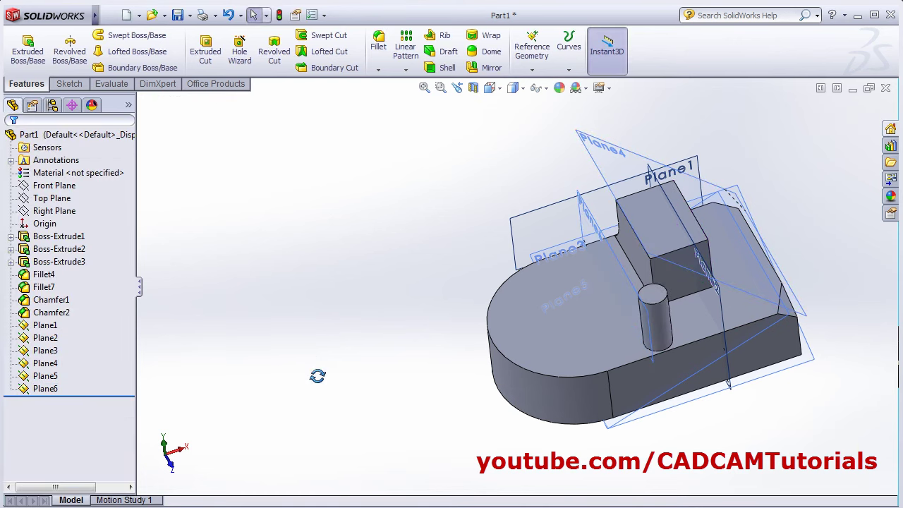
Delete the reference planes Plane1 to Plane6 together
middle_click_drag(317, 375, 396, 367)
middle_click_drag(661, 281, 672, 271)
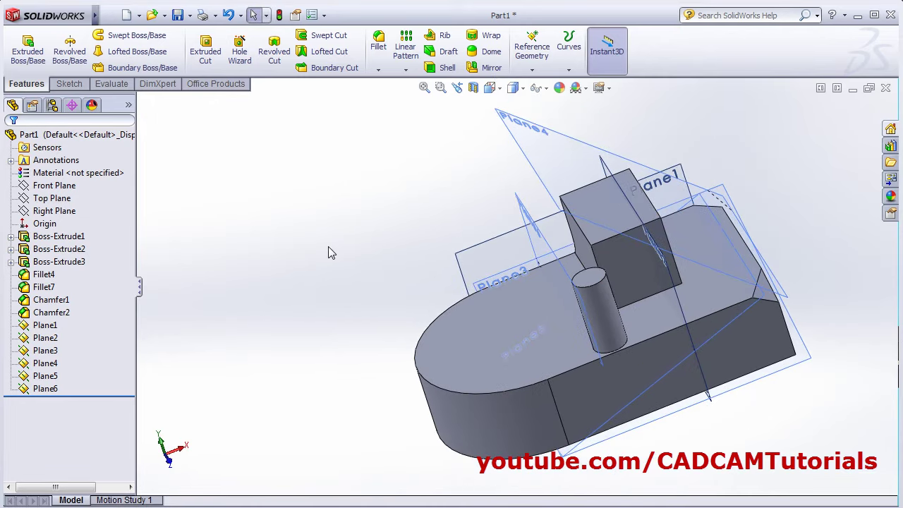
left_click(28, 353)
left_click(44, 325)
left_click(46, 389, "ctrl")
left_click(47, 390, "shift")
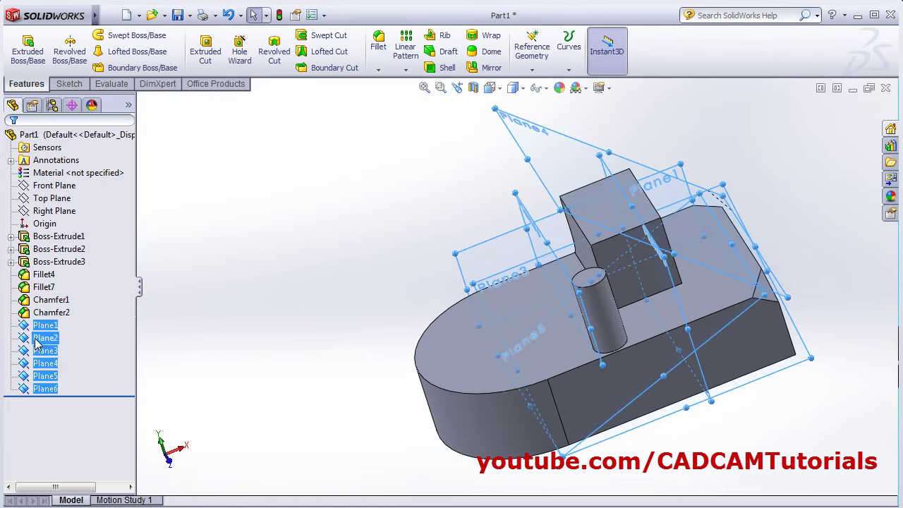
right_click(36, 343)
left_click(70, 403)
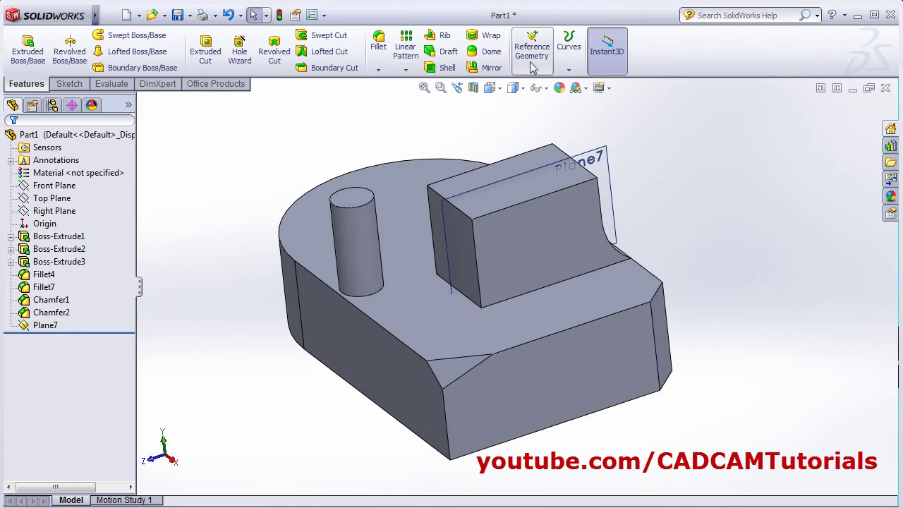
Create a mid plane between the block's two opposite long side faces
left_click(533, 67)
left_click(542, 82)
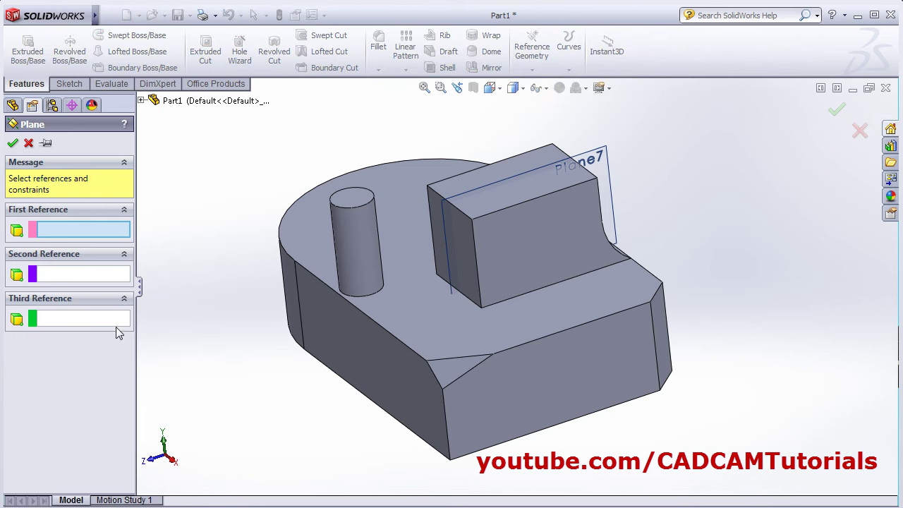
left_click(390, 376)
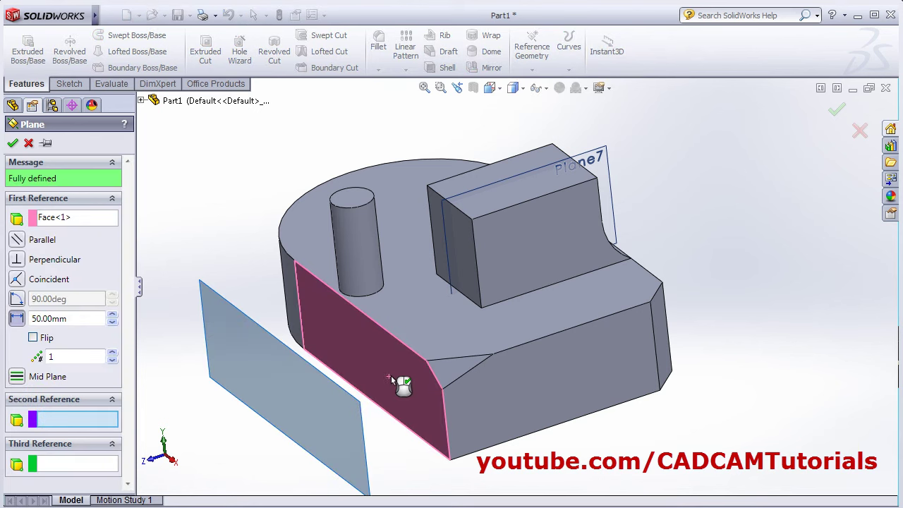
mouse_move(370, 399)
middle_mouse_down()
mouse_move(545, 396)
mouse_move(381, 388)
middle_mouse_up()
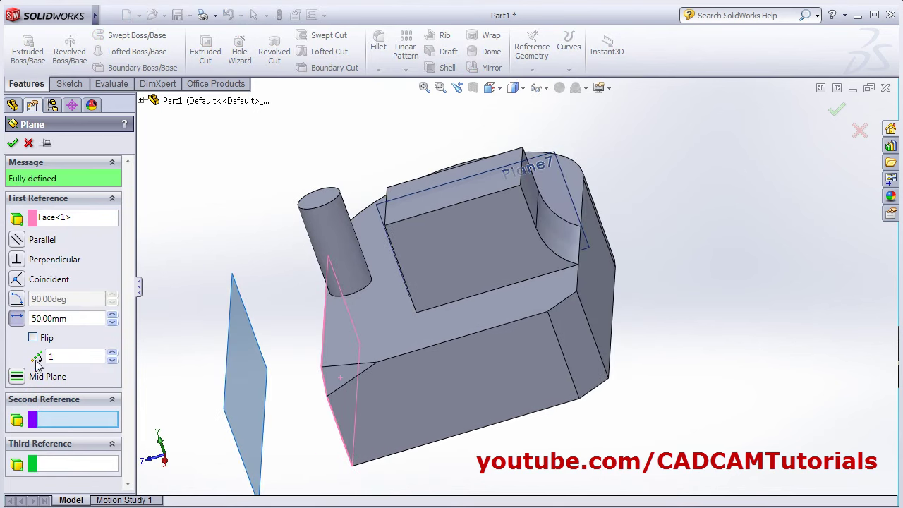
left_click(17, 377)
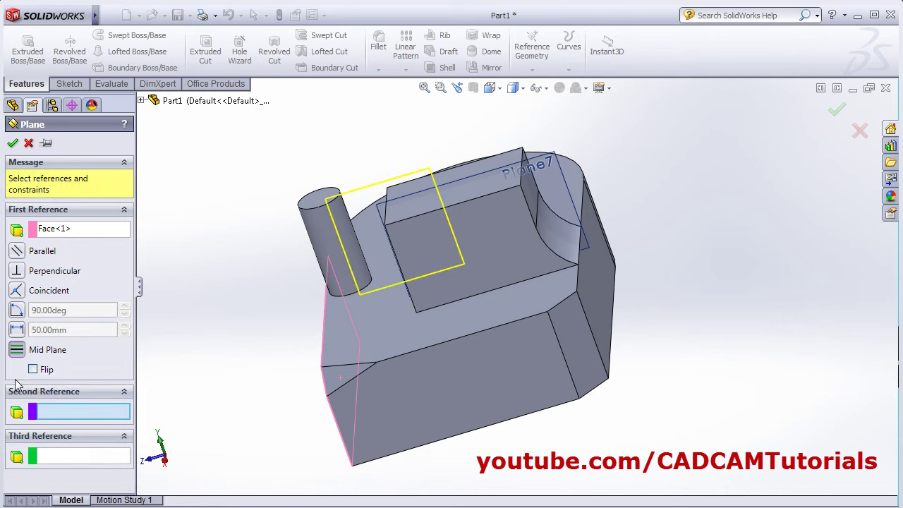
left_click(607, 314)
middle_click_drag(423, 397, 462, 387)
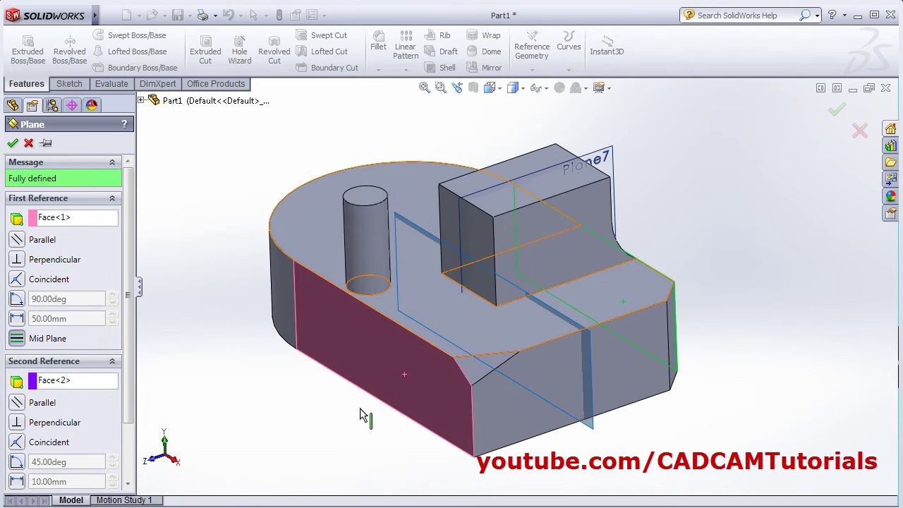
left_click(12, 144)
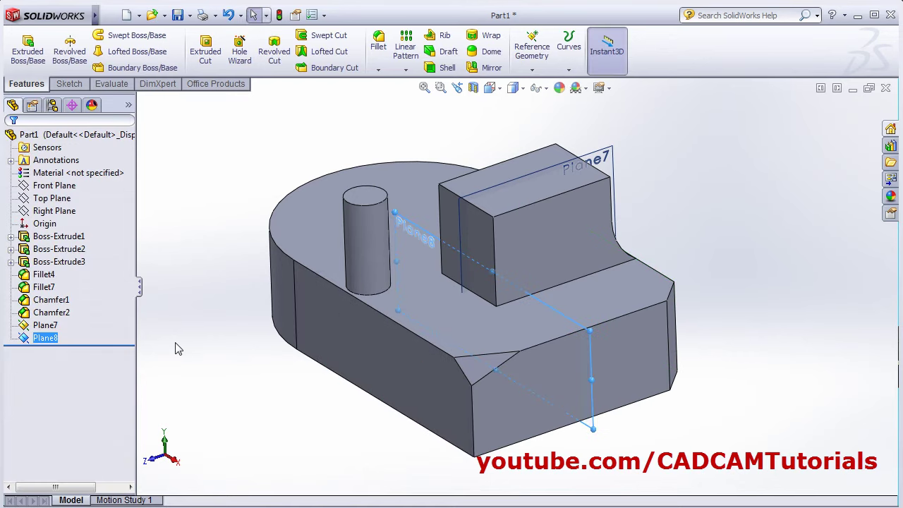
Mirror the cylindrical boss (Boss-Extrude2) about Plane8, the block's lengthwise mid plane
middle_click_drag(204, 351, 684, 317)
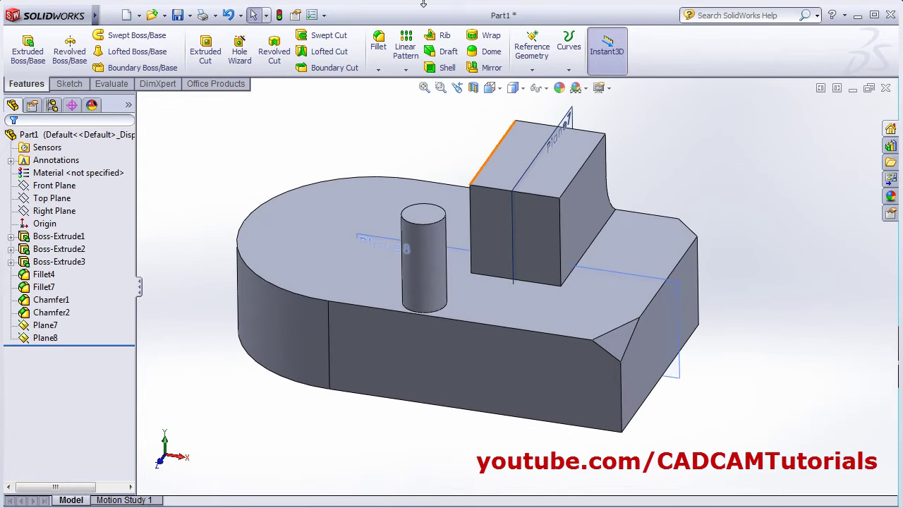
left_click(492, 73)
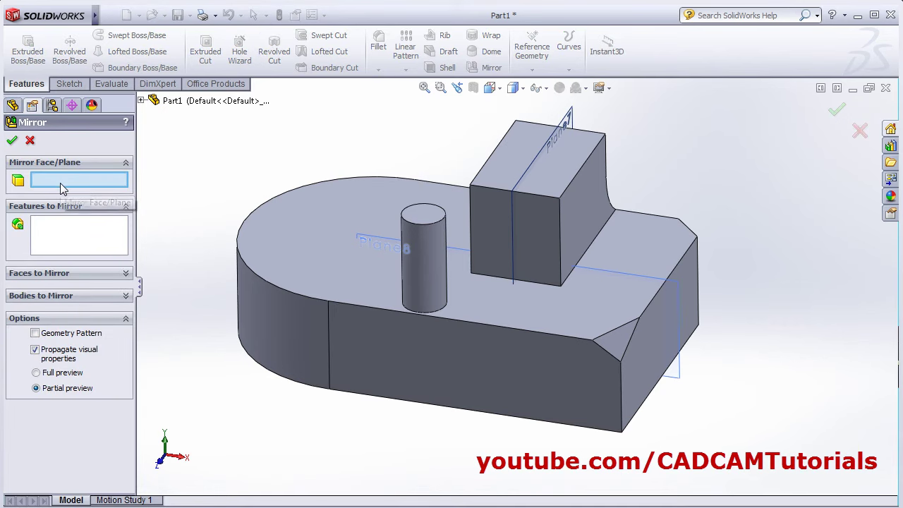
middle_click_drag(277, 298, 244, 324)
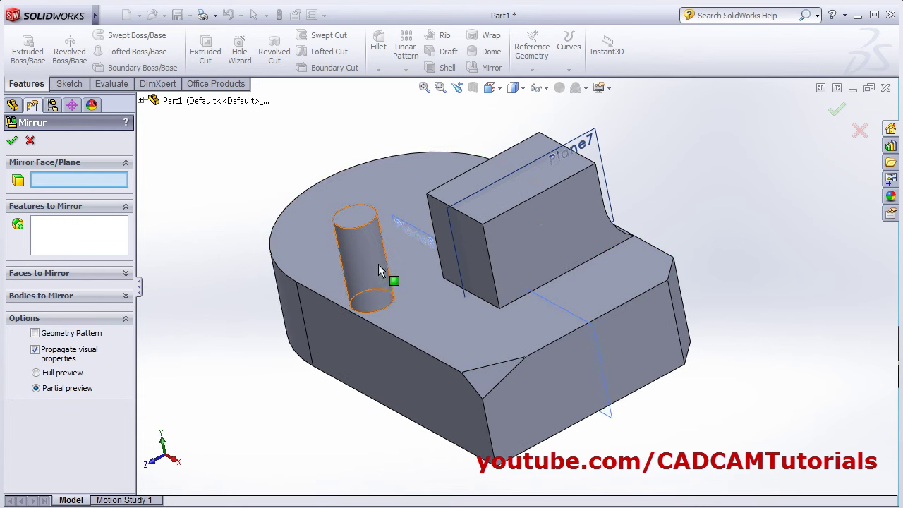
middle_click_drag(379, 271, 536, 339)
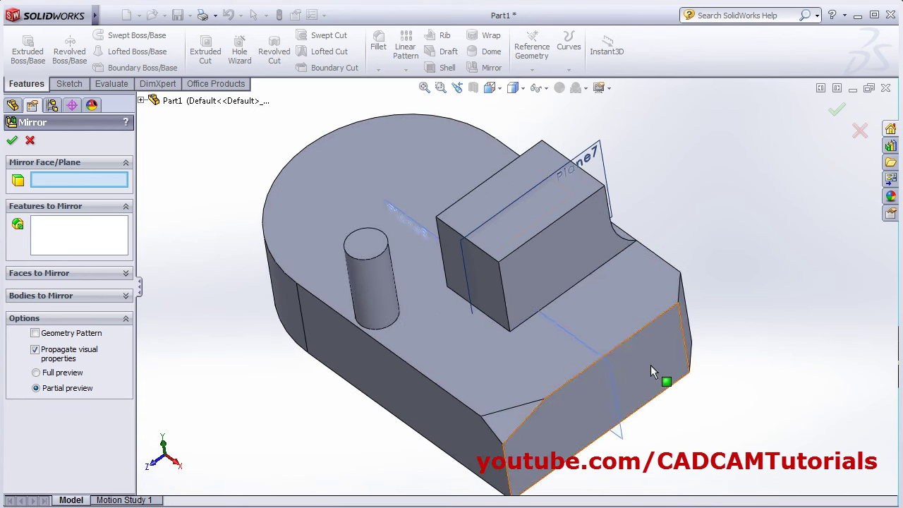
left_click(592, 358)
middle_click_drag(363, 349, 374, 352)
left_click(394, 274)
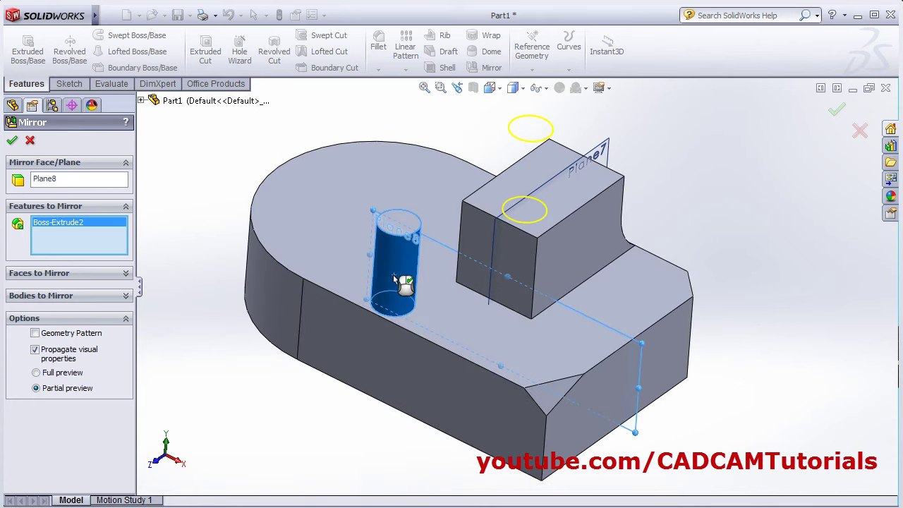
middle_click_drag(393, 274, 417, 390)
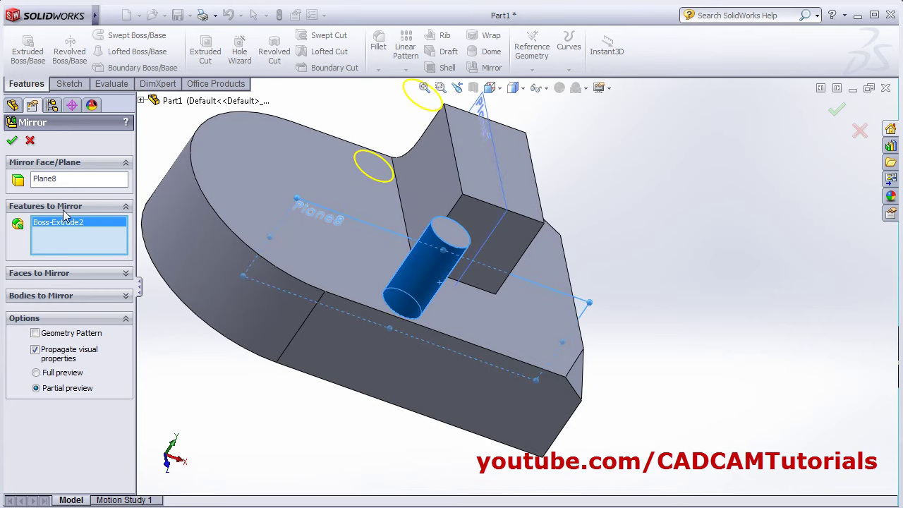
left_click(12, 142)
middle_click_drag(394, 281, 331, 345)
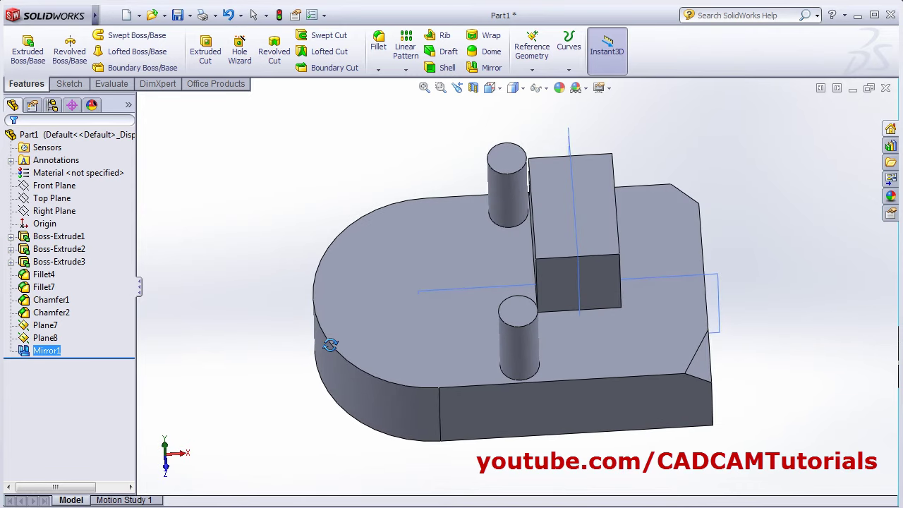
Edit the mirror feature, switch it to full preview, and accept it
left_click(25, 351)
left_click(34, 313)
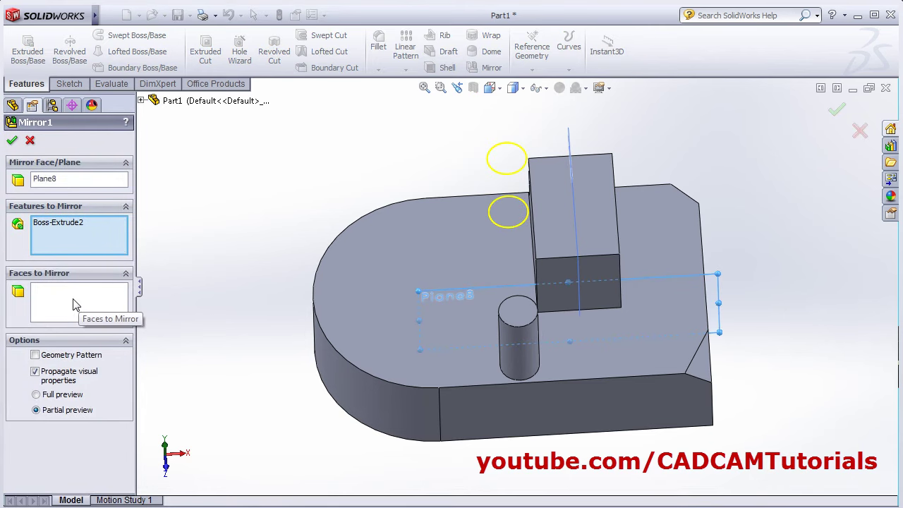
left_click(65, 297)
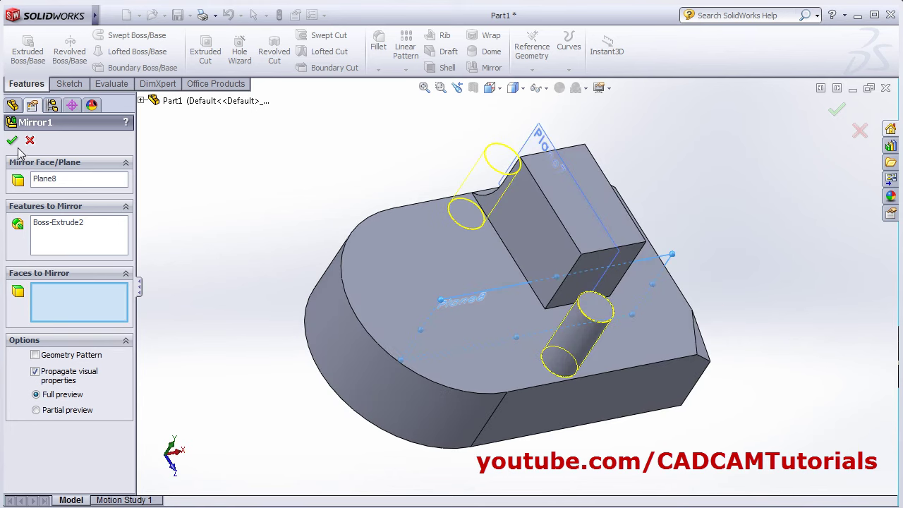
left_click(14, 141)
Measure the length of the block's upper long edge between the rounded end and the corner chamfer
middle_click_drag(281, 194, 501, 416)
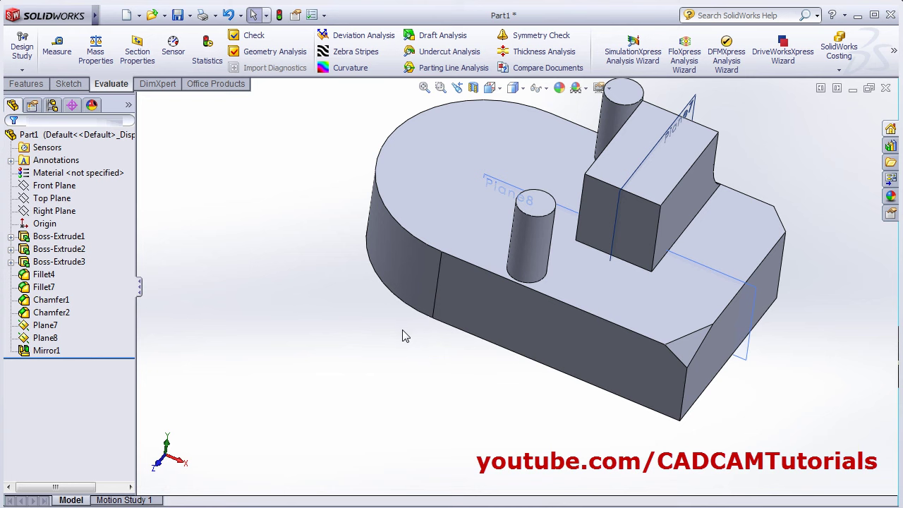
left_click(60, 56)
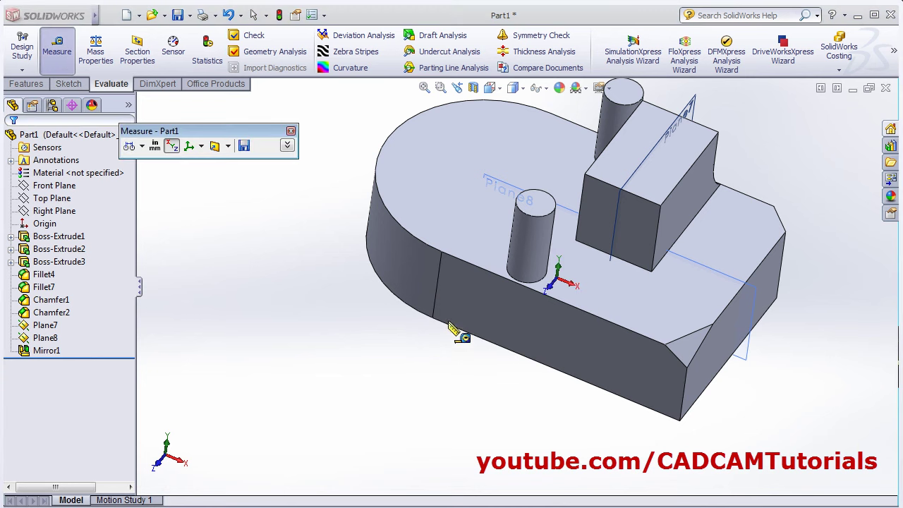
left_click(478, 269)
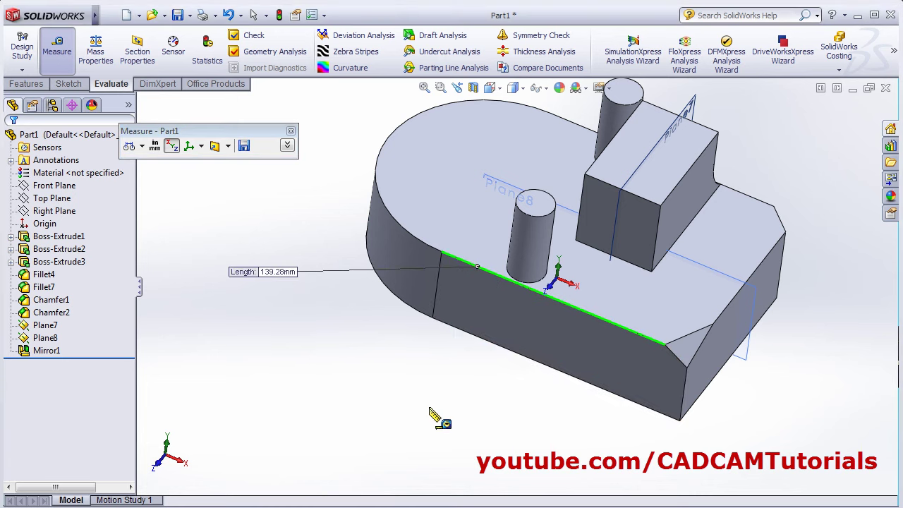
Clear the edge measurement and measure the diameter of the front cylindrical boss's top circular edge
left_click(368, 399)
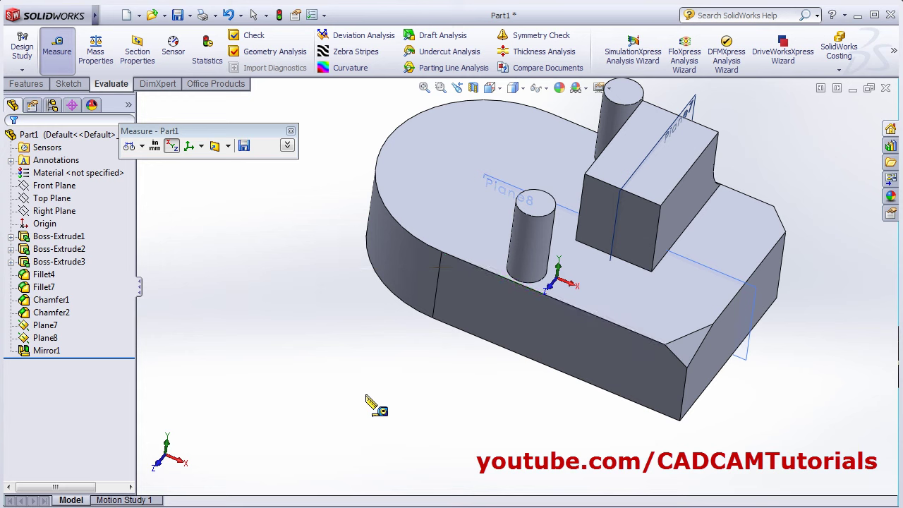
left_click(531, 216)
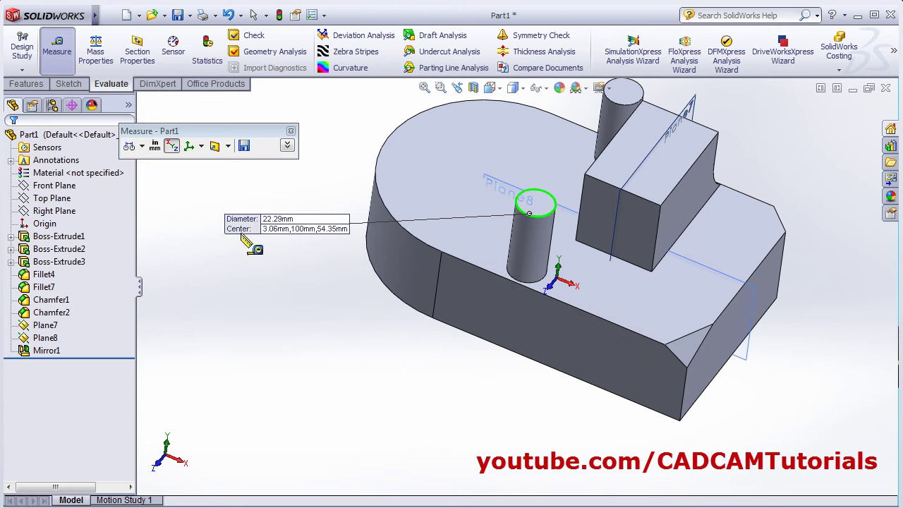
left_click(519, 431)
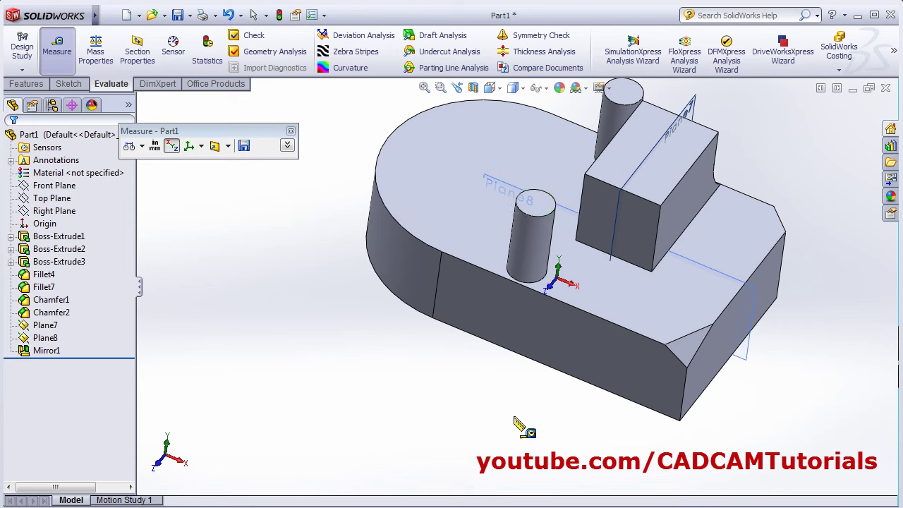
Measure the centre distance between the block's long side face and the top circular edge of the front cylindrical boss
left_click(558, 348)
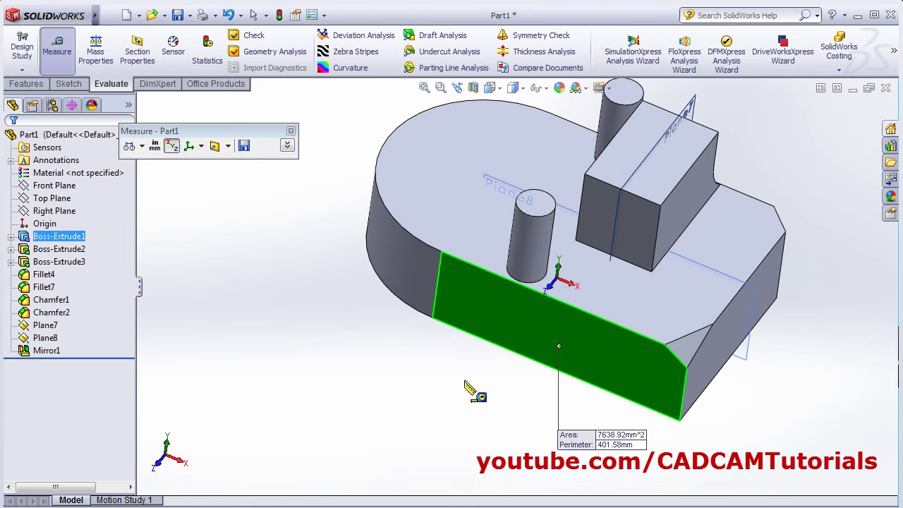
left_click(544, 191)
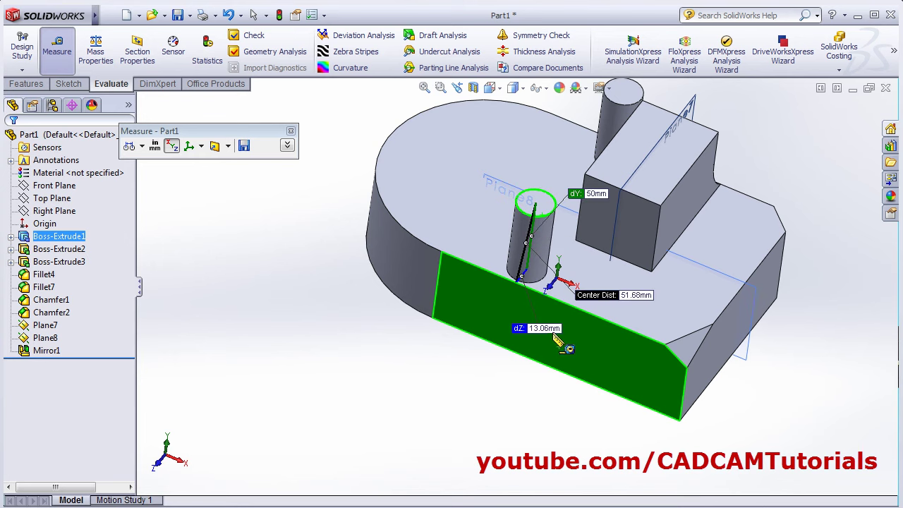
middle_click_drag(535, 358, 558, 348)
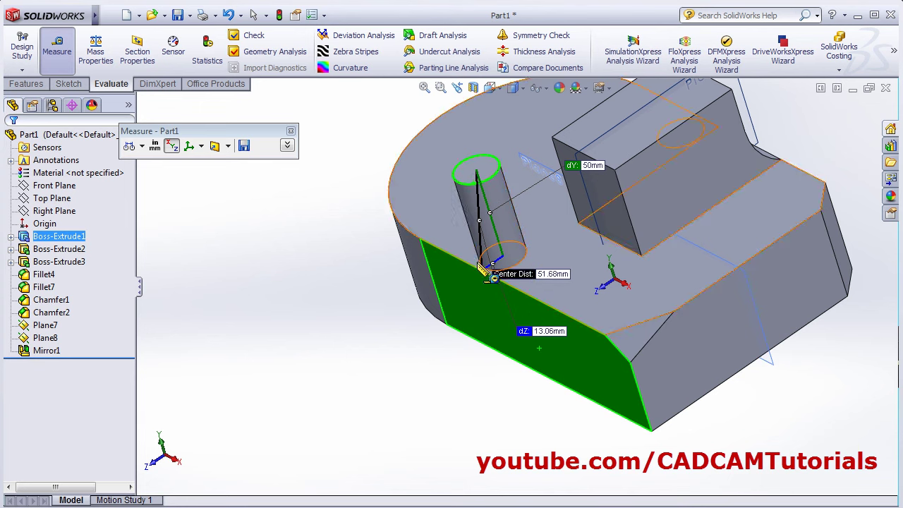
Switch the measurement between the side face and the boss's circular edge to Minimum Distance and inspect it up close
left_click(142, 146)
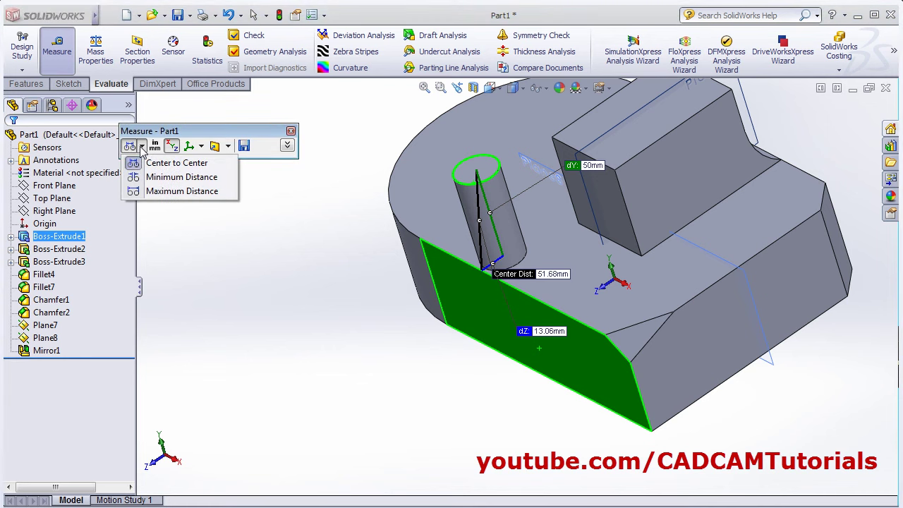
left_click(178, 177)
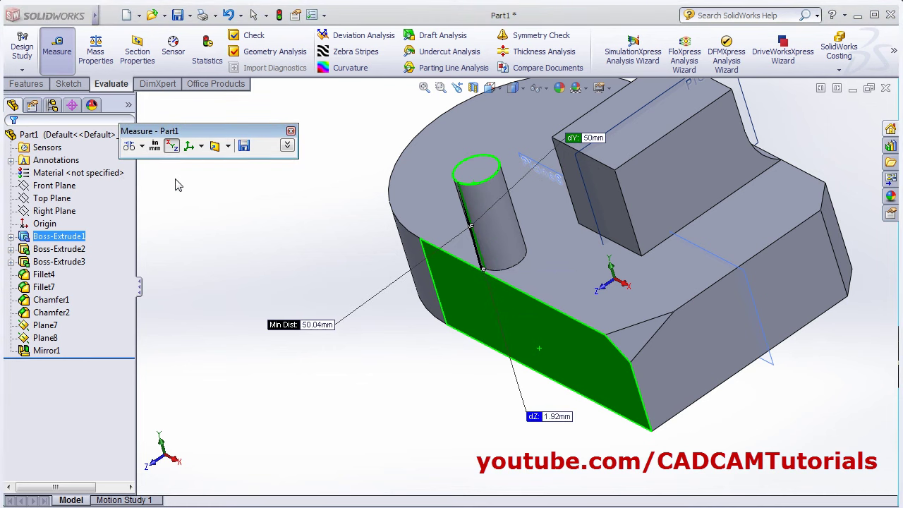
scroll(511, 282, "down", 5)
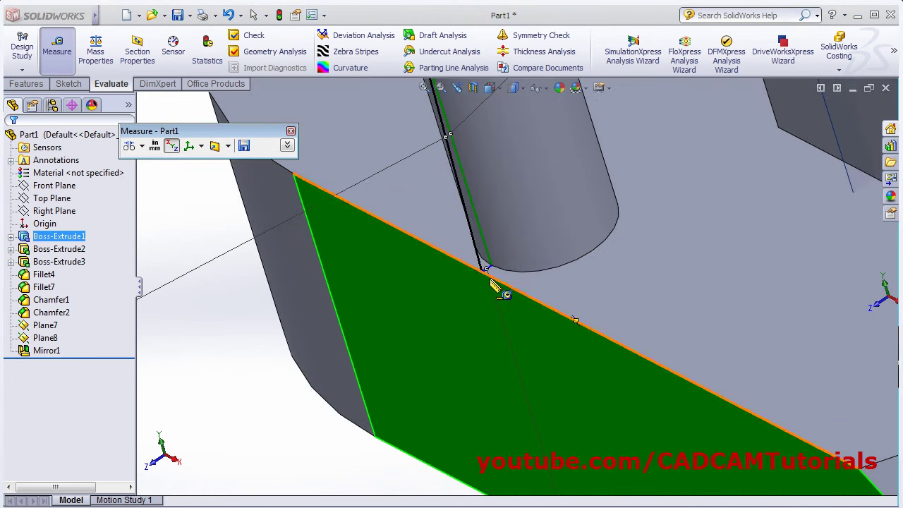
scroll(494, 289, "up", 4)
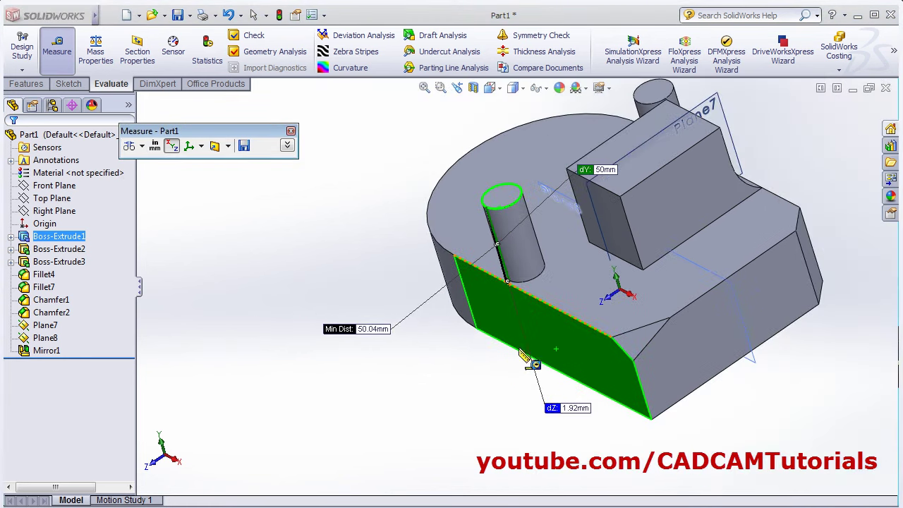
Switch the same face-to-circle measurement to Maximum Distance, examine it, and close the Measure tool
left_click(142, 146)
left_click(155, 191)
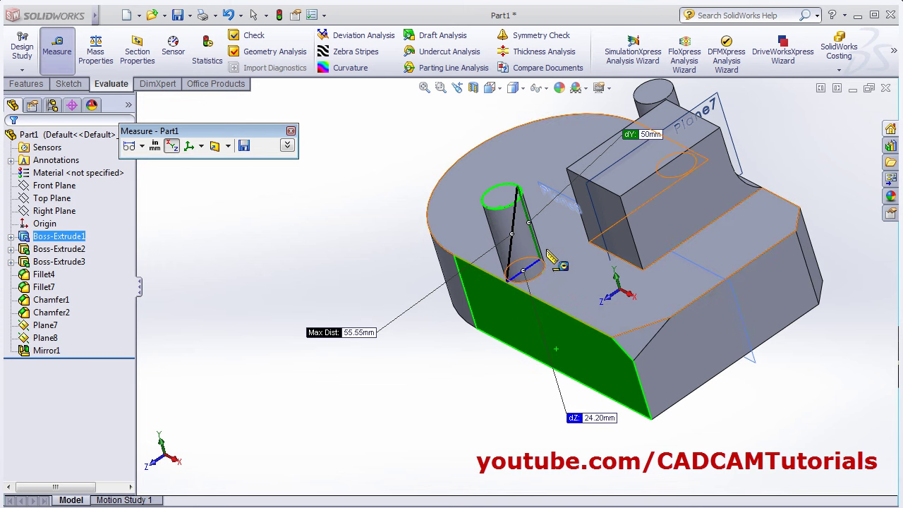
scroll(537, 288, "down", 3)
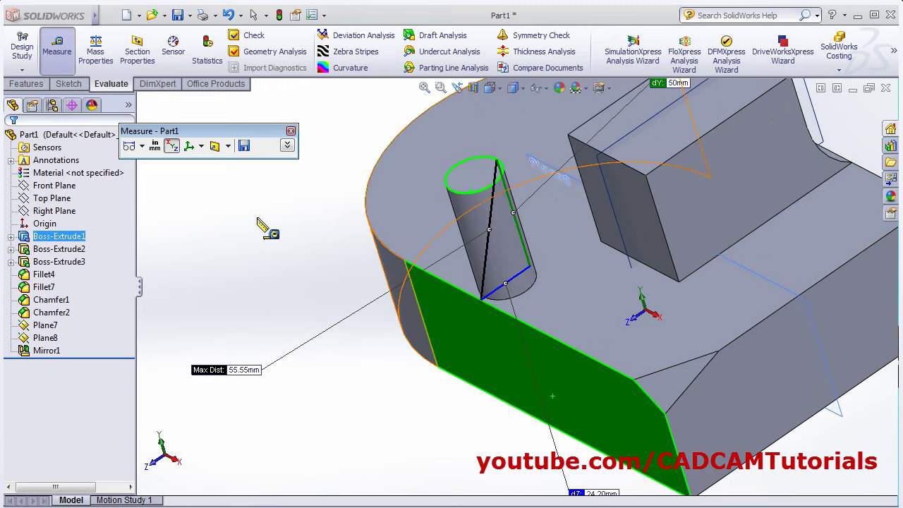
left_click(287, 264)
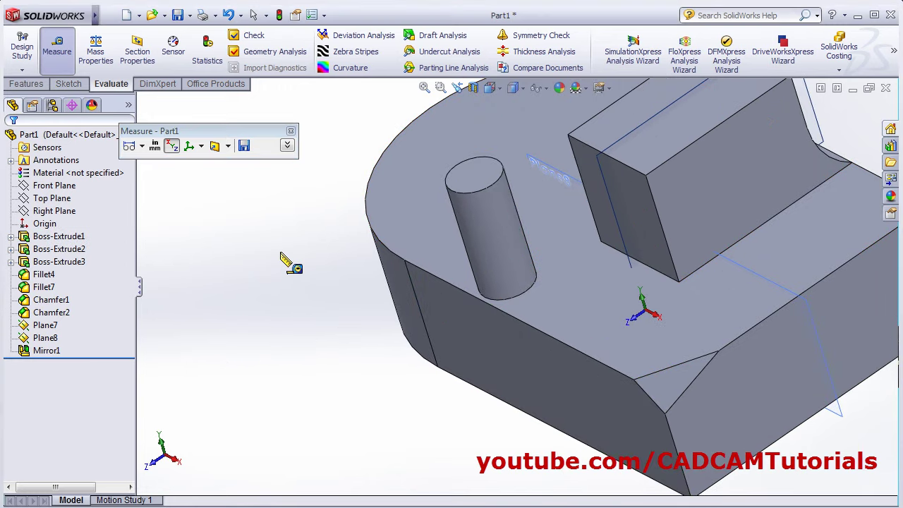
left_click(290, 131)
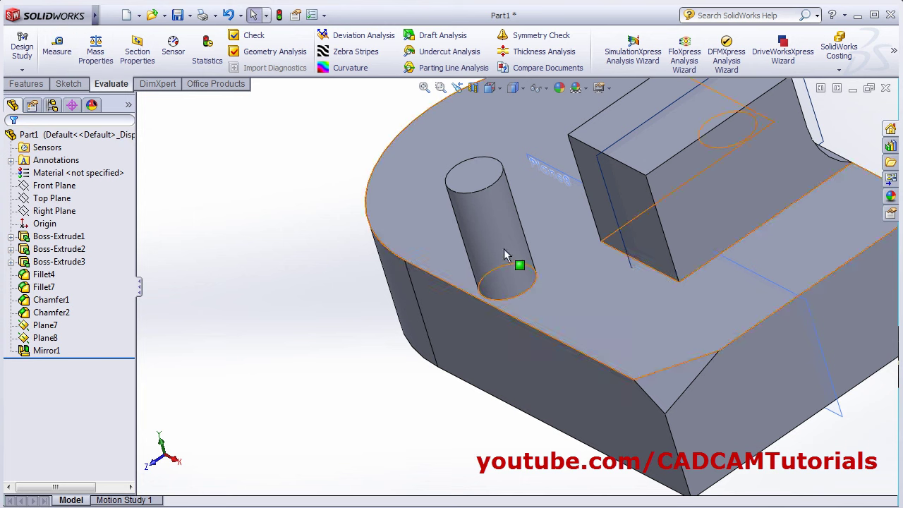
Review the part's mass properties without an assigned material, including density, mass and volume
left_click(97, 57)
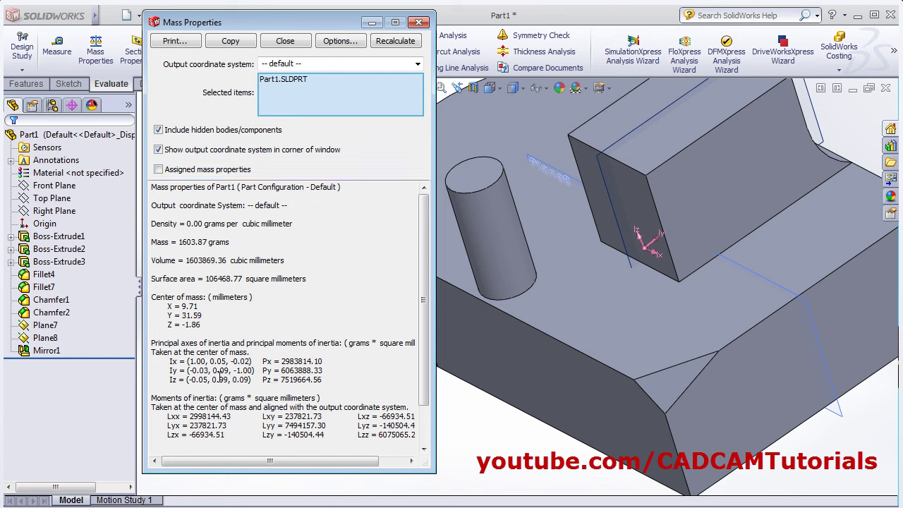
left_click_drag(423, 326, 419, 289)
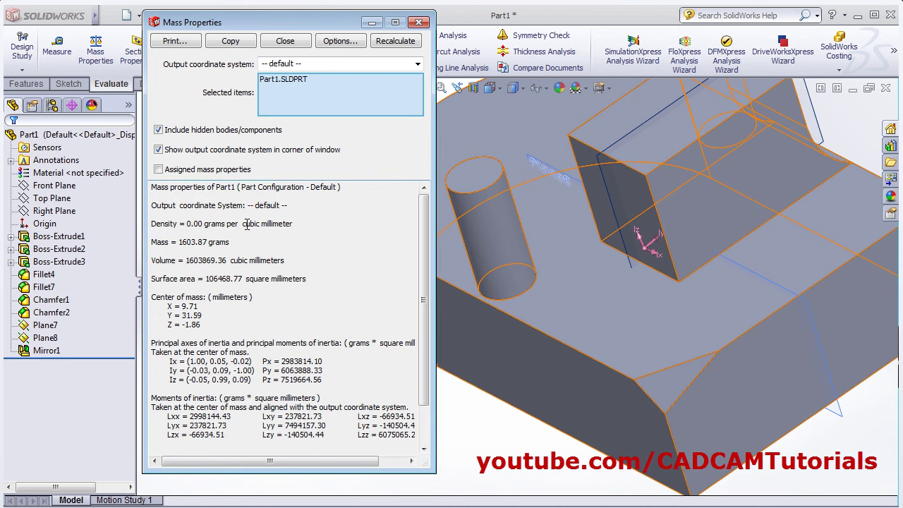
left_click(419, 22)
Assign Brass as the part's material and fit the whole model in view
left_click(56, 175)
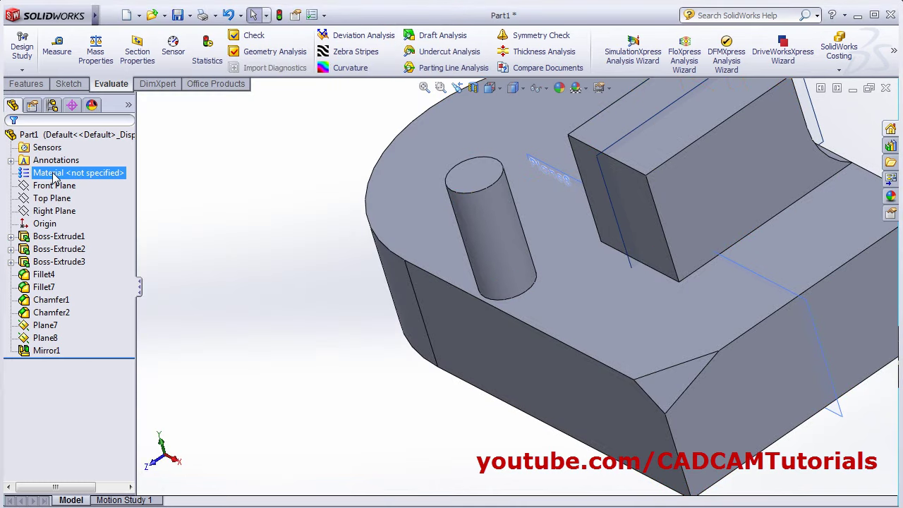
right_click(57, 176)
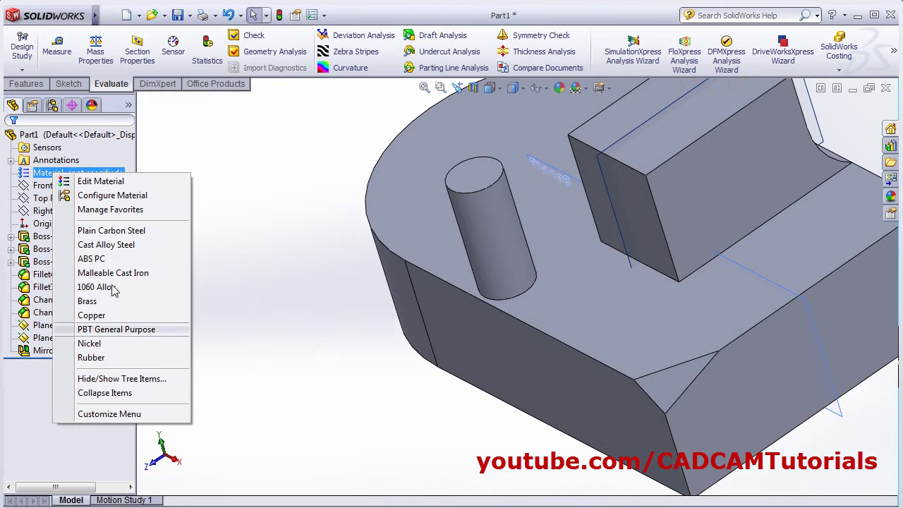
left_click(92, 302)
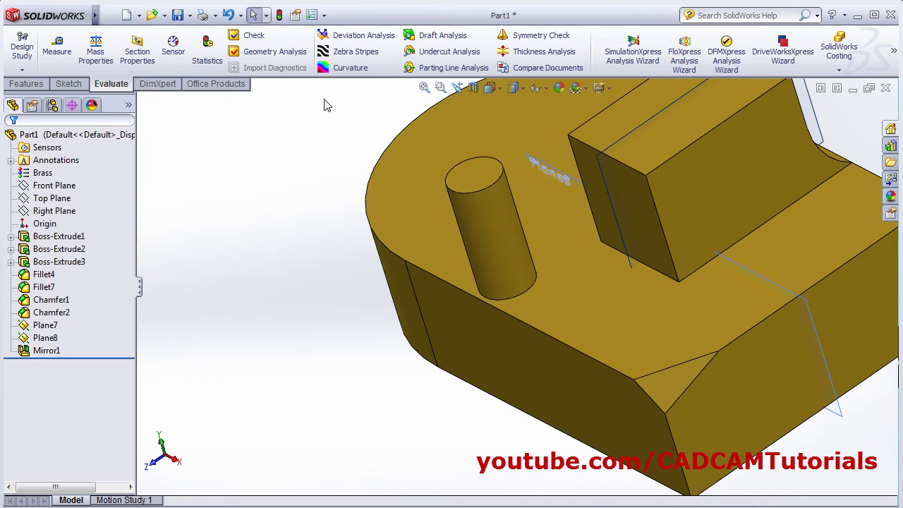
left_click(423, 88)
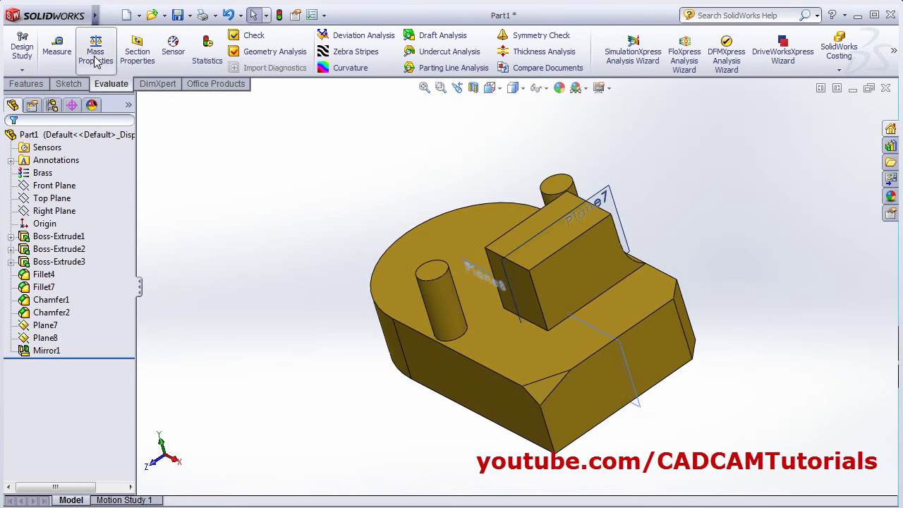
Check the mass properties of the brass part, close the report, and look over the model
left_click(98, 61)
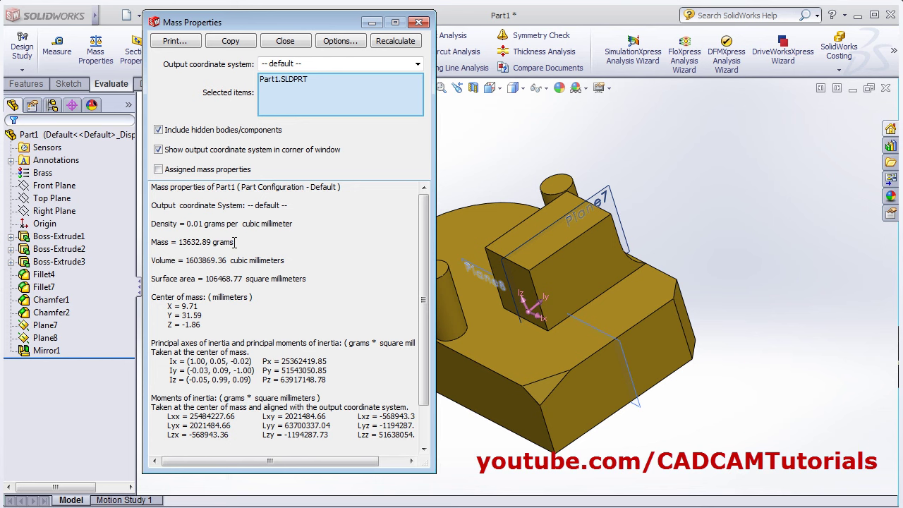
left_click(418, 22)
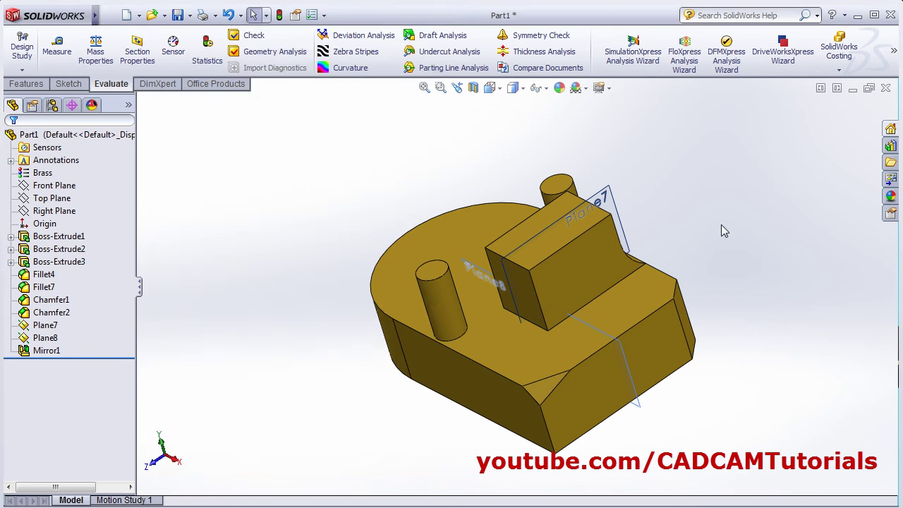
middle_click_drag(688, 318, 685, 349)
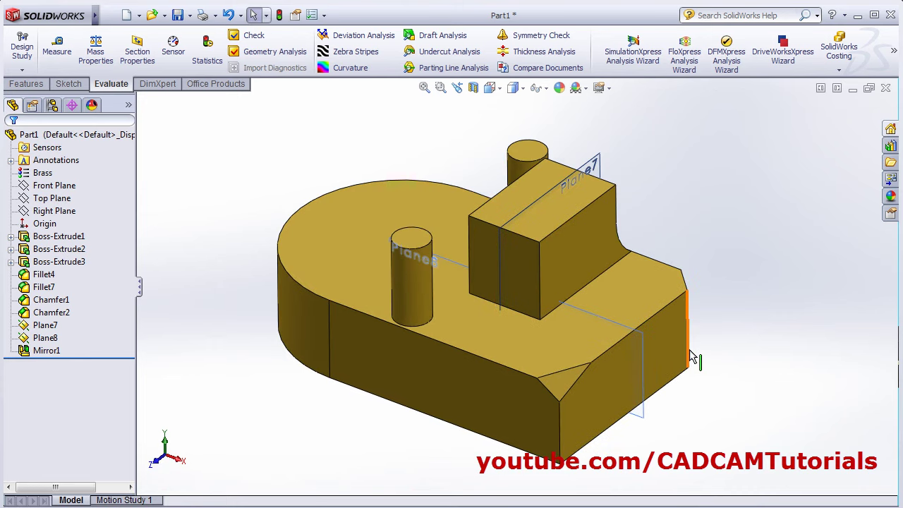